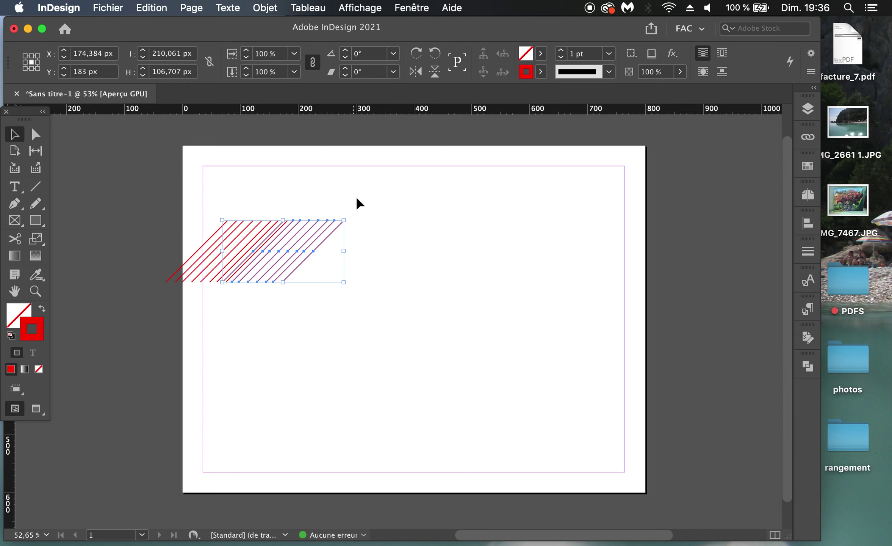
# - Duplicate the red diagonal lines repeatedly sideways until the band of lines extends past the right edge of the page
pyautogui.moveTo(265, 252); pyautogui.dragTo(400, 259)
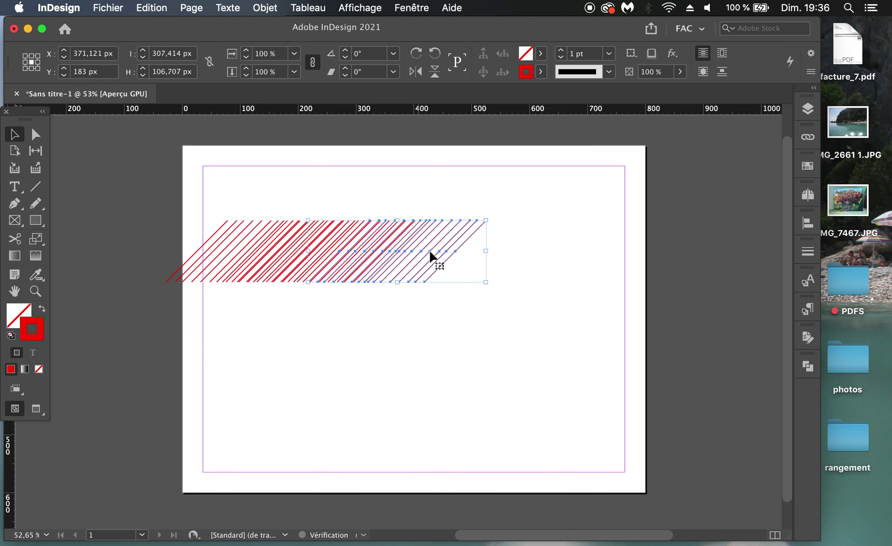
pyautogui.moveTo(499, 200); pyautogui.dragTo(127, 333)
pyautogui.moveTo(221, 273); pyautogui.dragTo(402, 280)
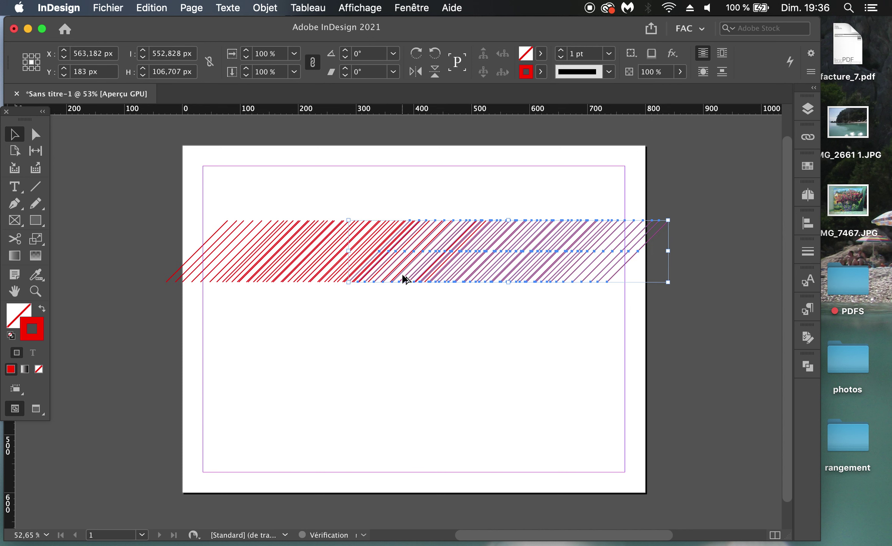
pyautogui.click(670, 312)
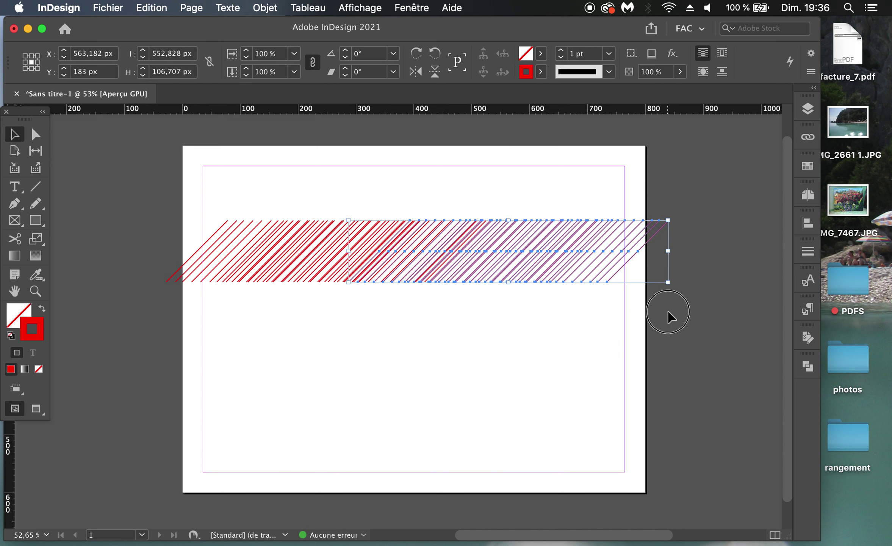
pyautogui.moveTo(641, 324); pyautogui.dragTo(390, 203)
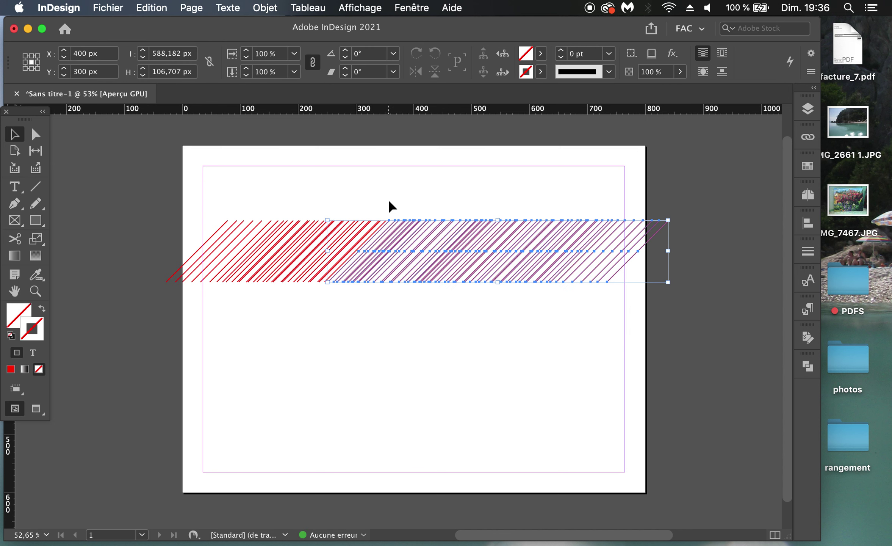
pyautogui.moveTo(546, 278); pyautogui.dragTo(582, 279)
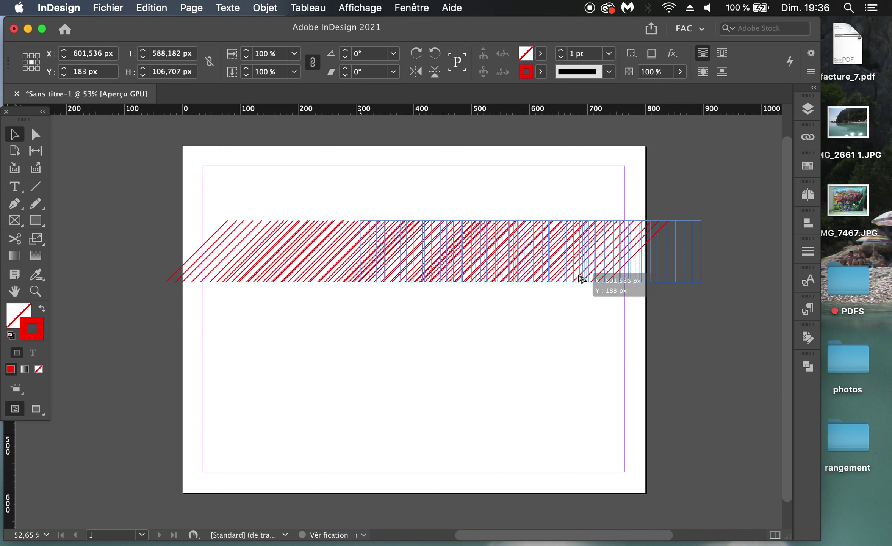
pyautogui.click(671, 378)
pyautogui.moveTo(648, 318); pyautogui.dragTo(285, 355)
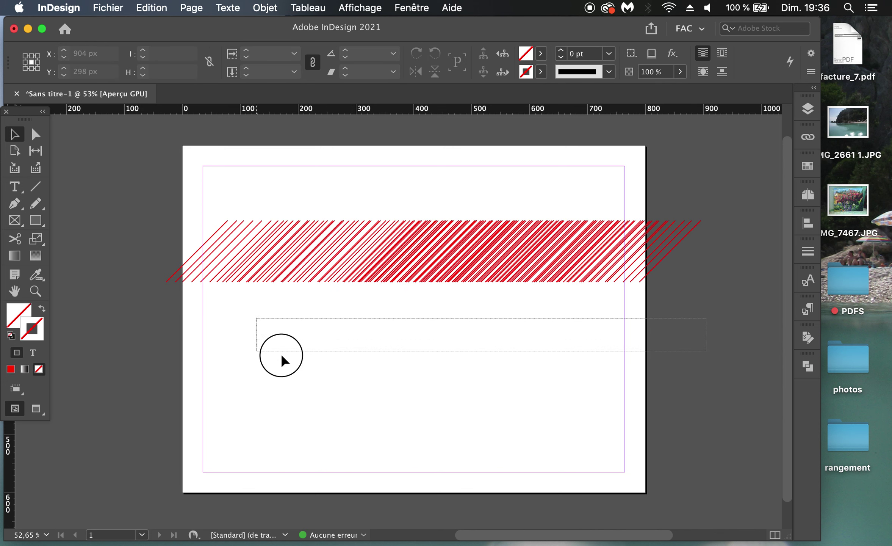
# - Move the outermost lines just beyond the page's left and right edges and distribute all lines evenly by their horizontal centres
pyautogui.moveTo(190, 261)
pyautogui.mouseDown()
pyautogui.moveTo(149, 295)
pyautogui.moveTo(146, 274)
pyautogui.mouseUp()
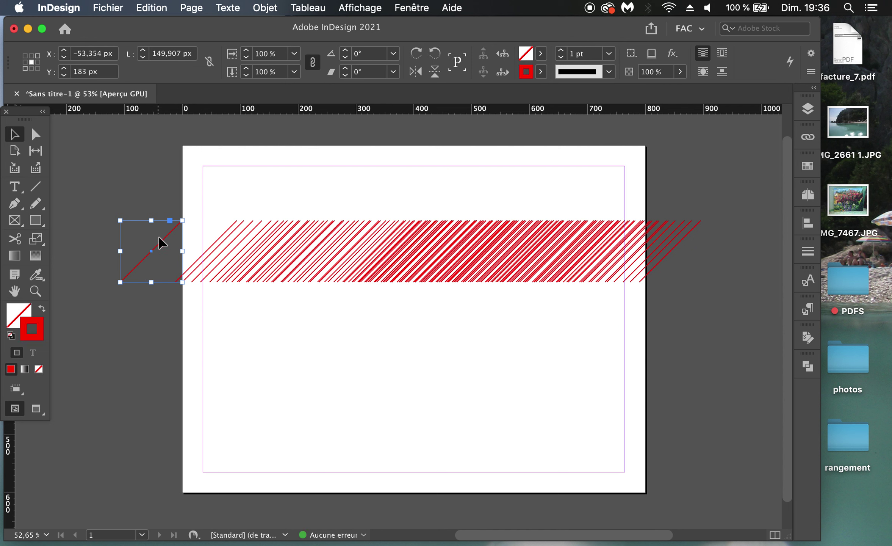
pyautogui.click(669, 254)
pyautogui.moveTo(689, 321)
pyautogui.mouseDown()
pyautogui.moveTo(179, 209)
pyautogui.moveTo(145, 219)
pyautogui.mouseUp()
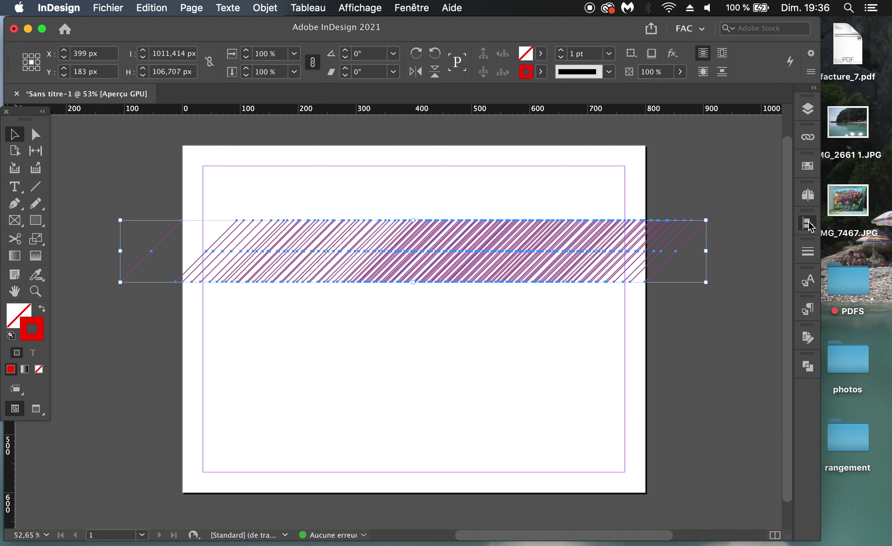
pyautogui.click(808, 223)
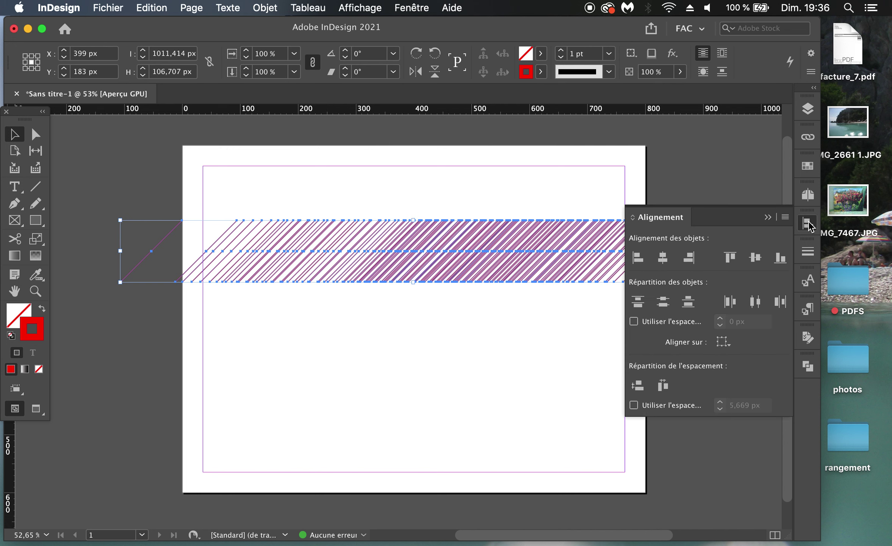
pyautogui.click(755, 303)
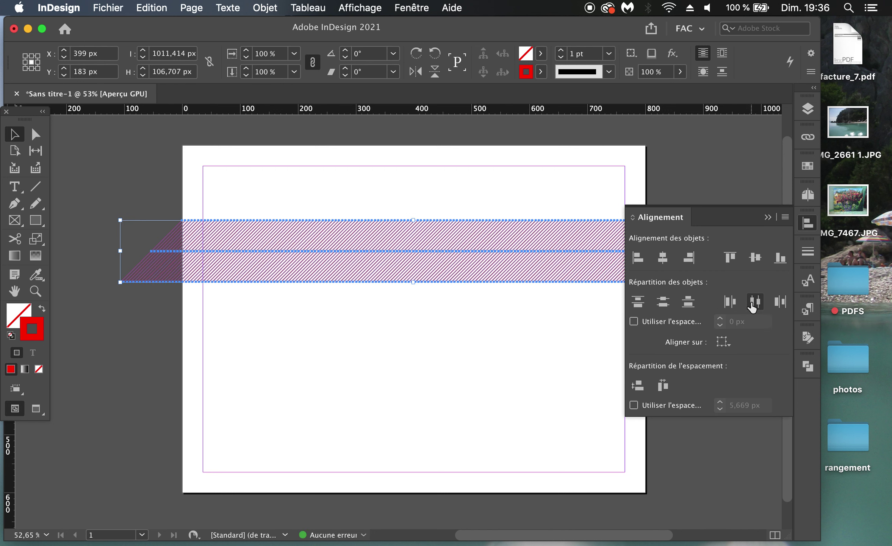
pyautogui.click(768, 218)
pyautogui.click(704, 318)
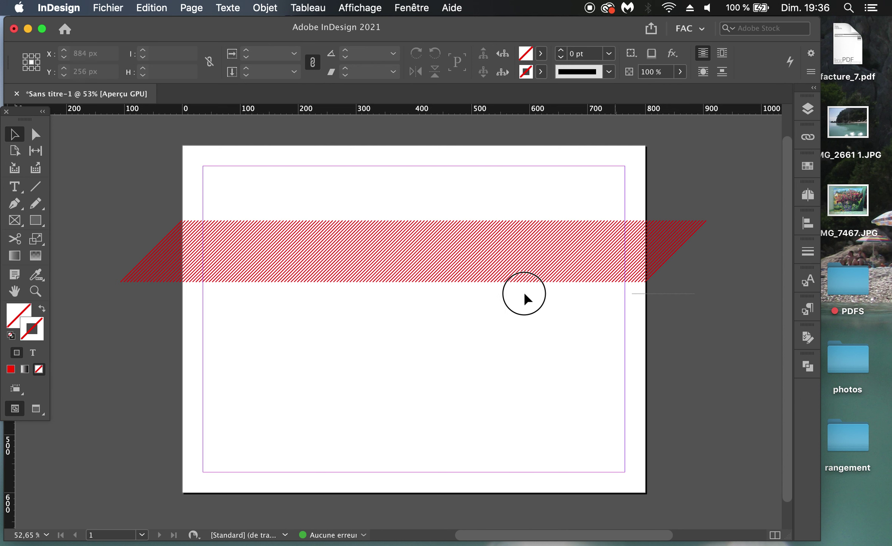
# - Set the stroke weight of all diagonal lines to 0.75 pt and check the band in preview mode
pyautogui.click(139, 227)
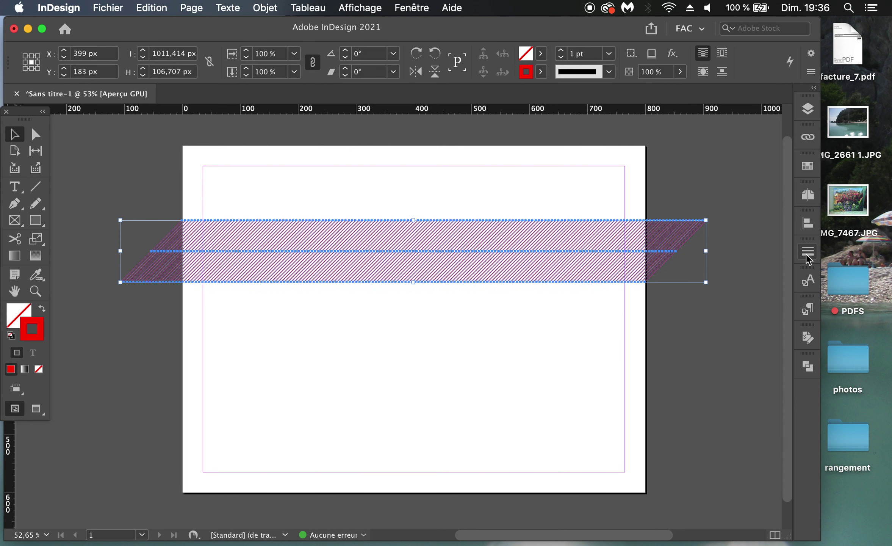
pyautogui.click(807, 252)
pyautogui.click(735, 266)
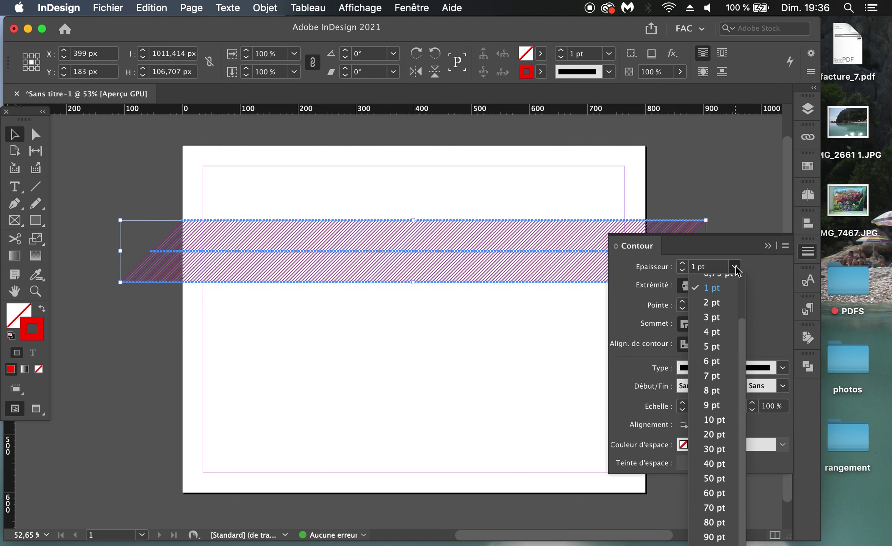
pyautogui.click(722, 325)
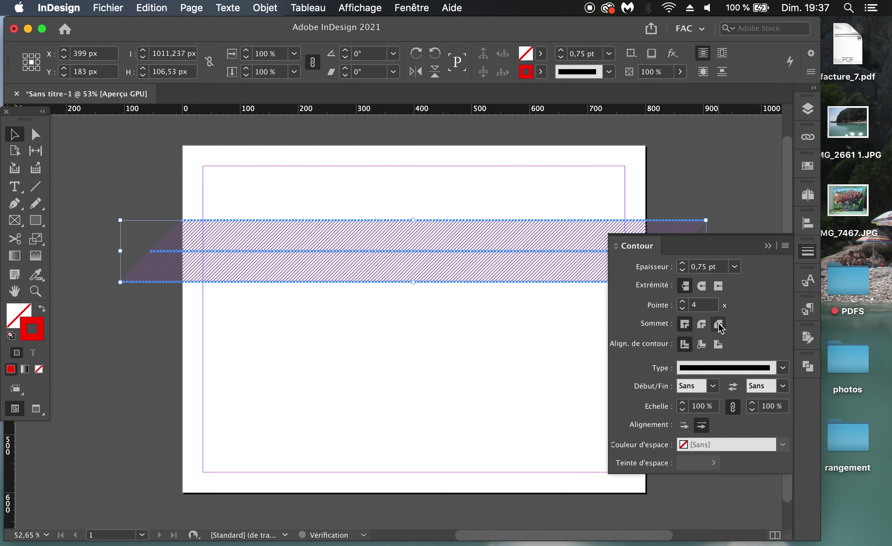
pyautogui.click(768, 245)
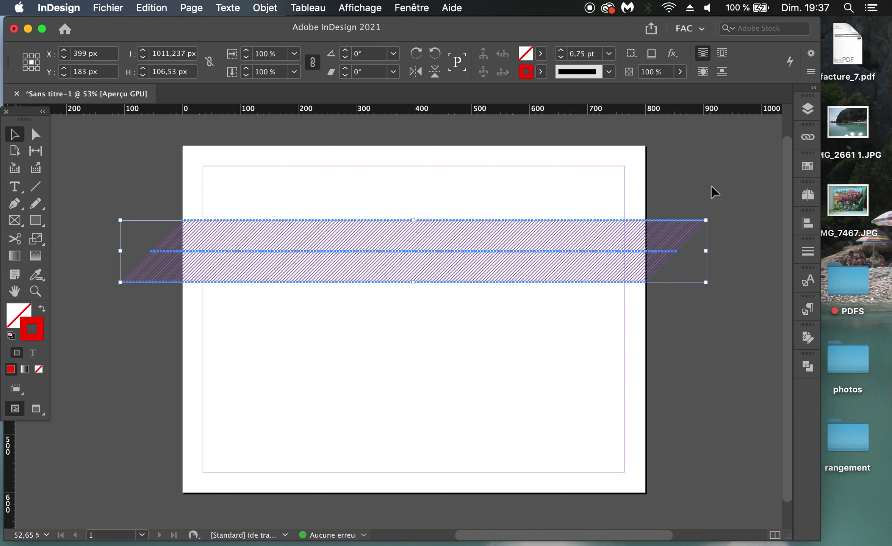
pyautogui.click(808, 252)
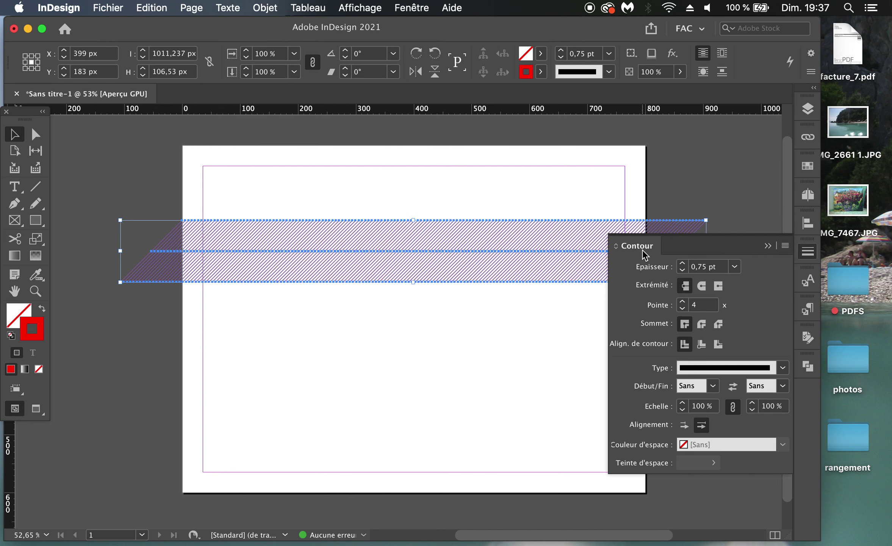
pyautogui.click(769, 247)
pyautogui.click(733, 201)
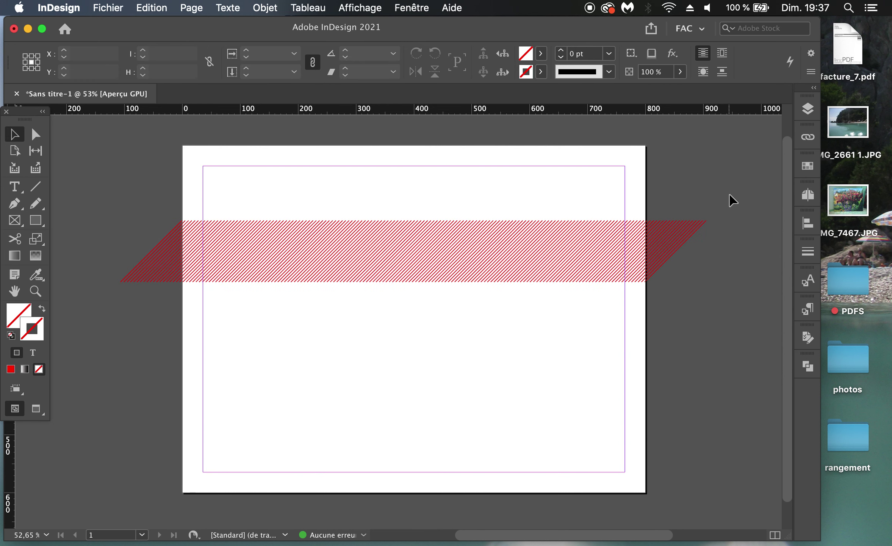
pyautogui.press('w')
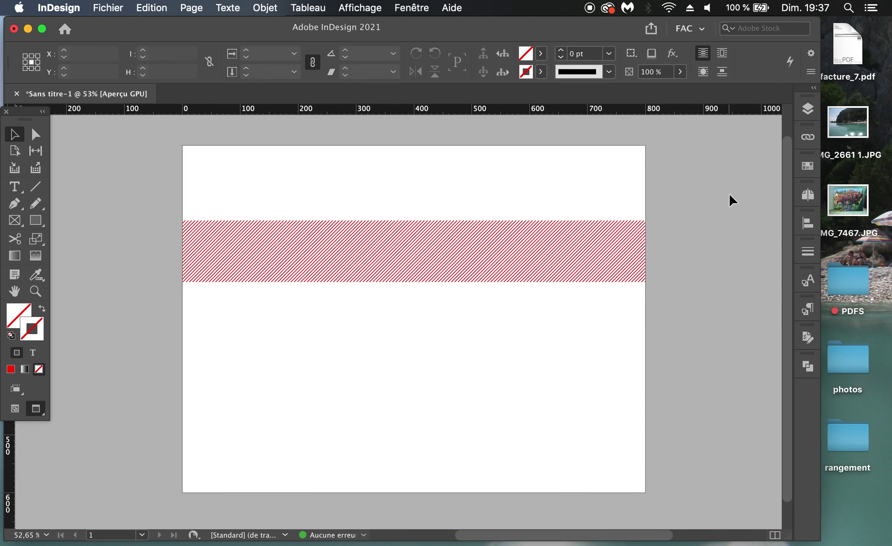
pyautogui.press('w')
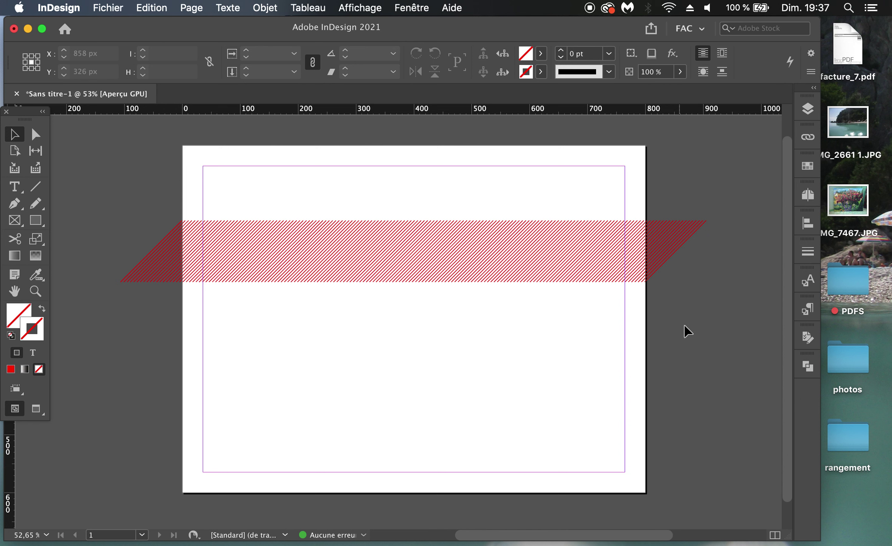
# - Group all the diagonal lines and move the group up to about X 400 px, Y 159 px
pyautogui.moveTo(689, 301)
pyautogui.mouseDown()
pyautogui.moveTo(208, 189)
pyautogui.moveTo(142, 215)
pyautogui.mouseUp()
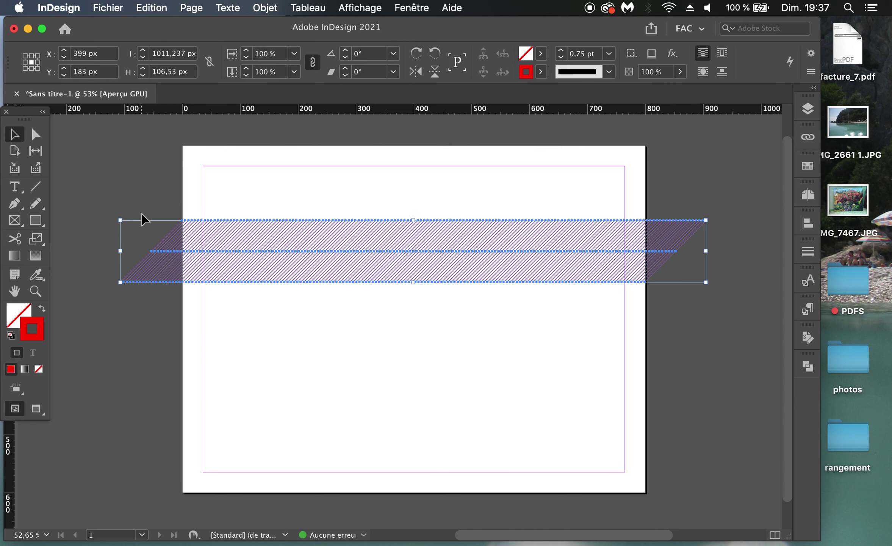
pyautogui.click(264, 8)
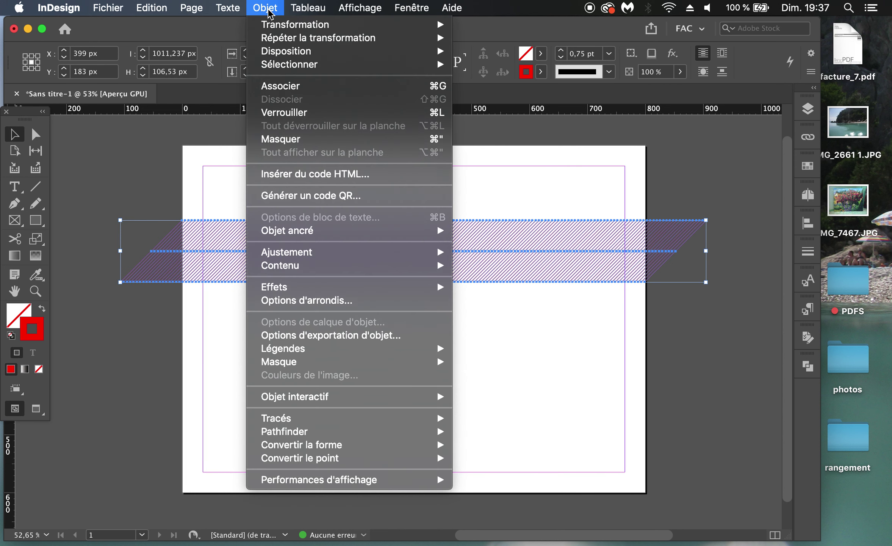
pyautogui.click(273, 88)
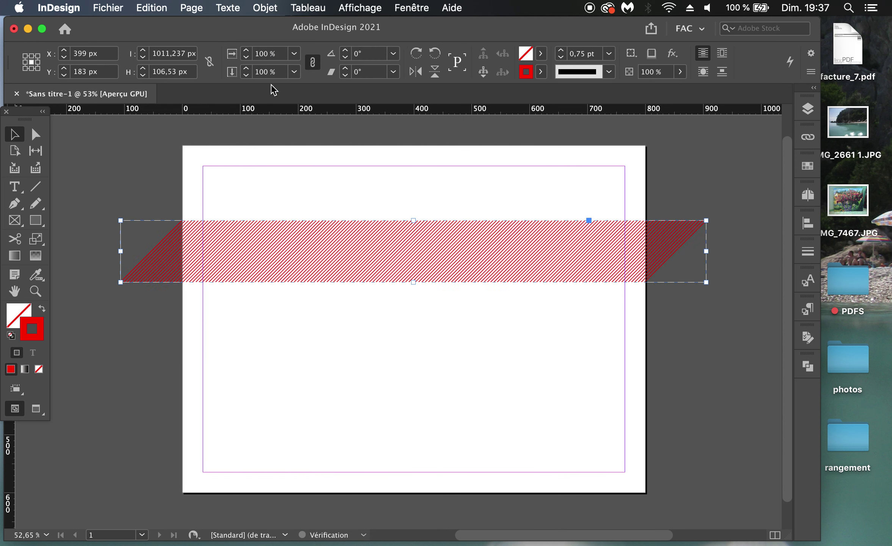
pyautogui.click(260, 363)
pyautogui.moveTo(292, 267)
pyautogui.mouseDown()
pyautogui.moveTo(292, 308)
pyautogui.moveTo(303, 303)
pyautogui.moveTo(302, 252)
pyautogui.moveTo(302, 261)
pyautogui.mouseUp()
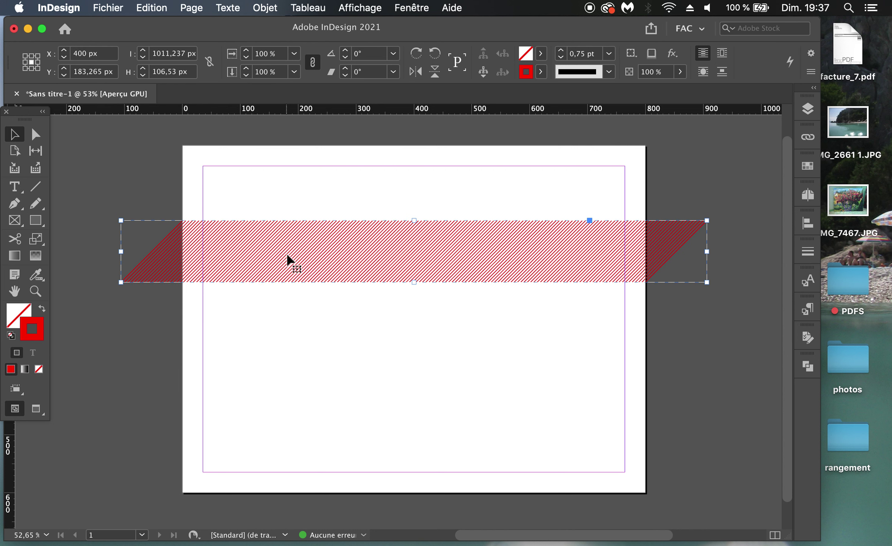
pyautogui.click(295, 251)
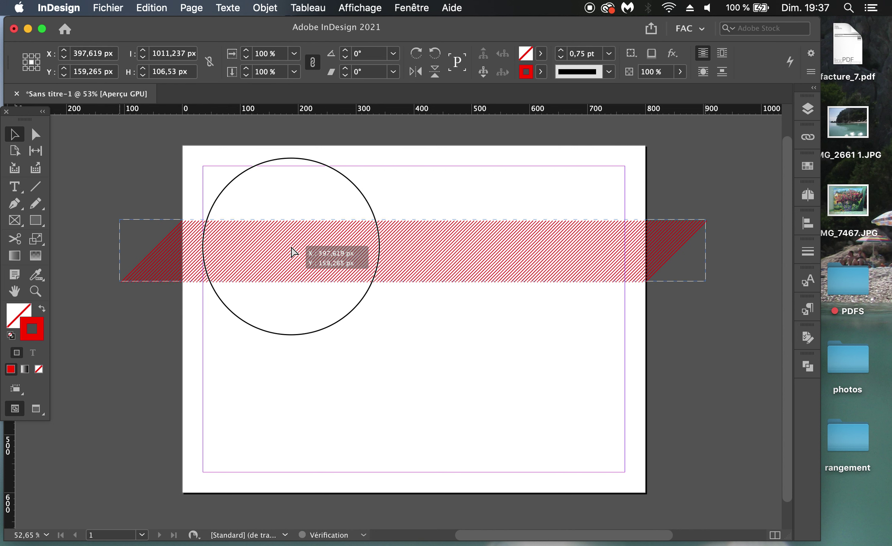
pyautogui.press('super+z')
# - Draw an 800 × 78 px rectangle frame across the full width of the page at its top edge
pyautogui.click(36, 220)
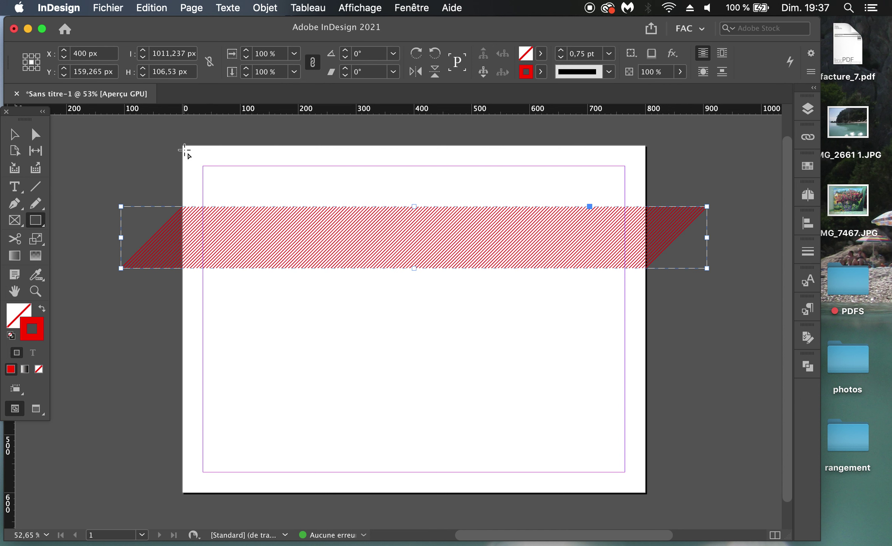
pyautogui.moveTo(183, 146)
pyautogui.mouseDown()
pyautogui.moveTo(612, 199)
pyautogui.moveTo(663, 184)
pyautogui.moveTo(645, 191)
pyautogui.mouseUp()
pyautogui.click(16, 135)
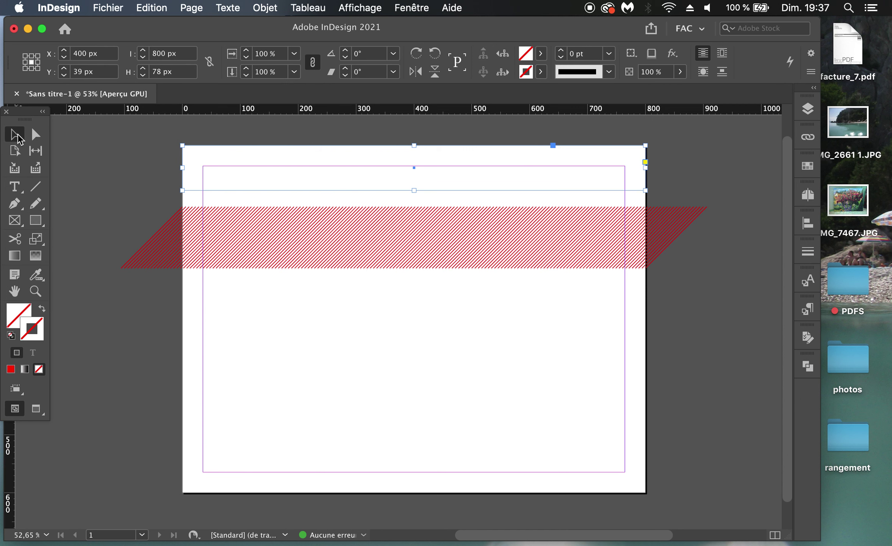
# - Cut the grouped diagonal lines and paste them inside the rectangle frame at the top of the page
pyautogui.click(237, 256)
pyautogui.moveTo(252, 267)
pyautogui.mouseDown()
pyautogui.moveTo(265, 183)
pyautogui.moveTo(264, 310)
pyautogui.moveTo(284, 280)
pyautogui.moveTo(259, 273)
pyautogui.mouseUp()
pyautogui.click(149, 8)
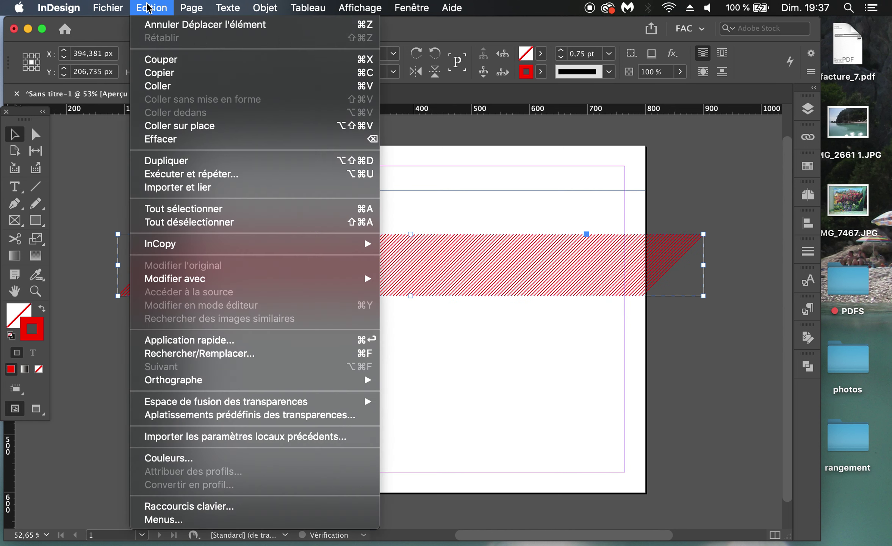
pyautogui.click(159, 58)
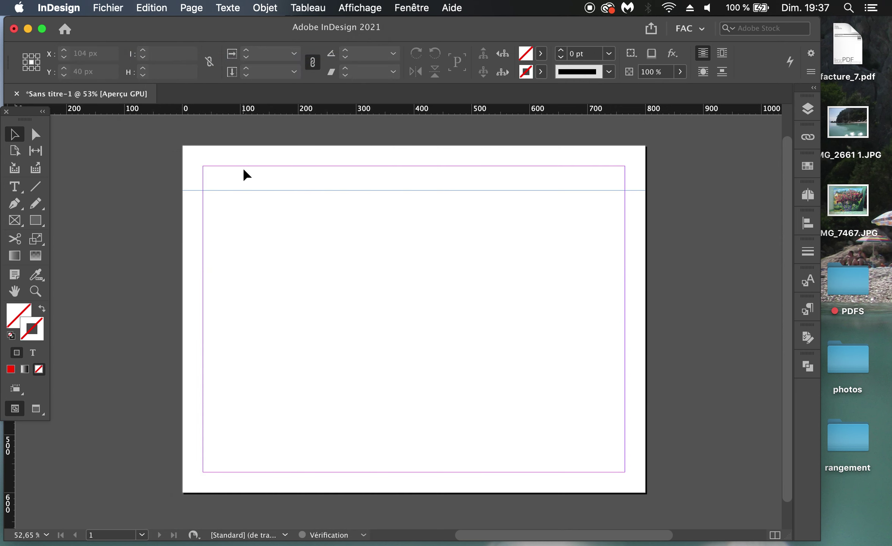
pyautogui.click(259, 190)
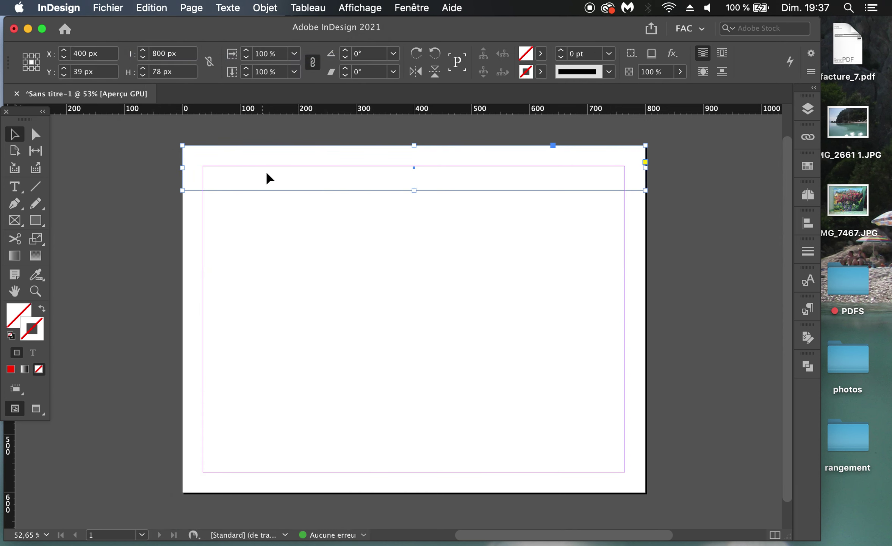
pyautogui.click(152, 8)
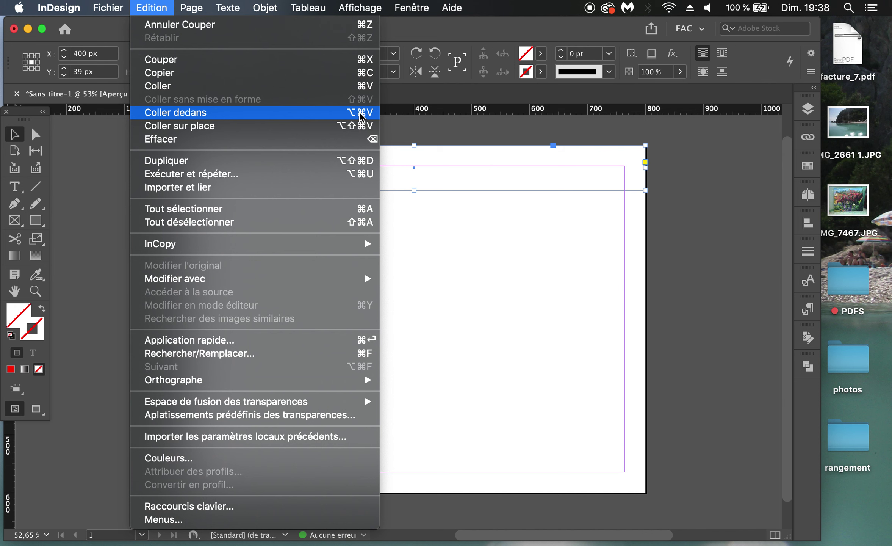
pyautogui.click(296, 113)
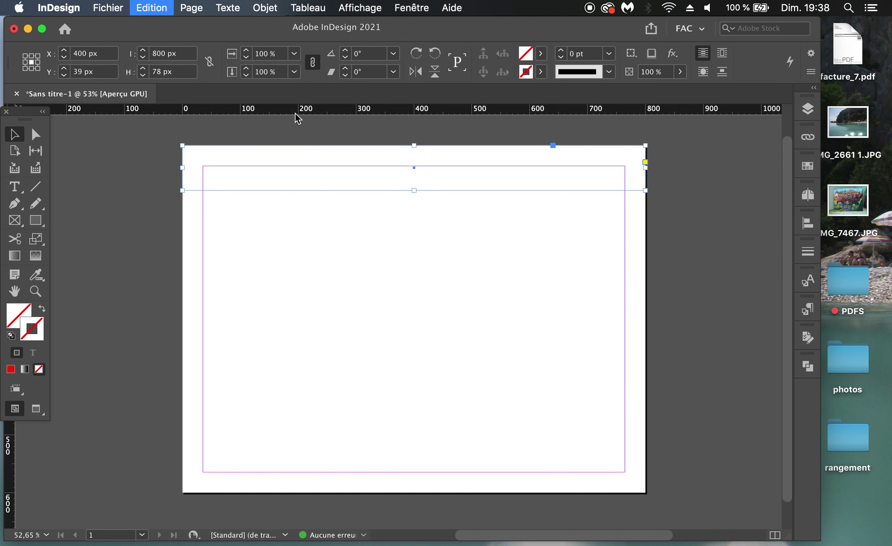
pyautogui.doubleClick(313, 176)
pyautogui.moveTo(313, 176); pyautogui.dragTo(313, 174)
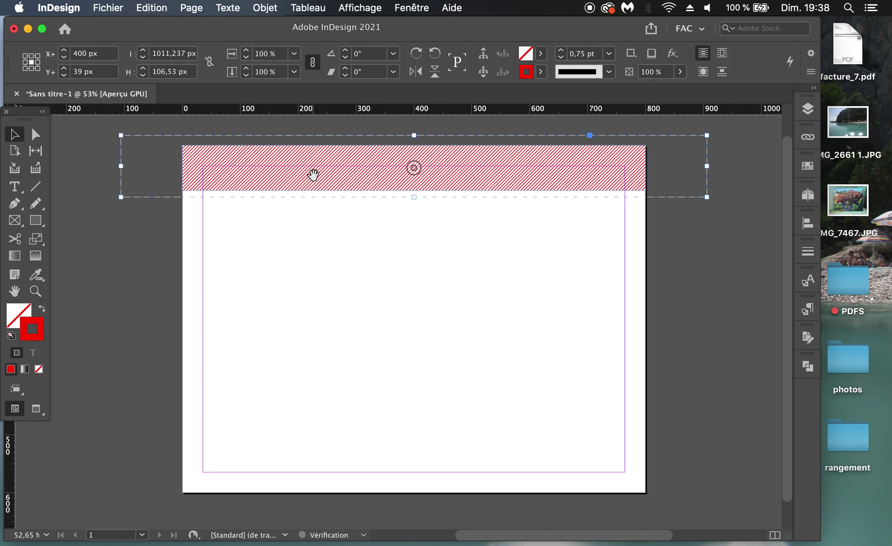
pyautogui.click(314, 231)
# - Shorten the hatched frame from its lower edge to a thin strip along the top of the page
pyautogui.click(354, 188)
pyautogui.moveTo(414, 191); pyautogui.dragTo(415, 154)
pyautogui.click(457, 201)
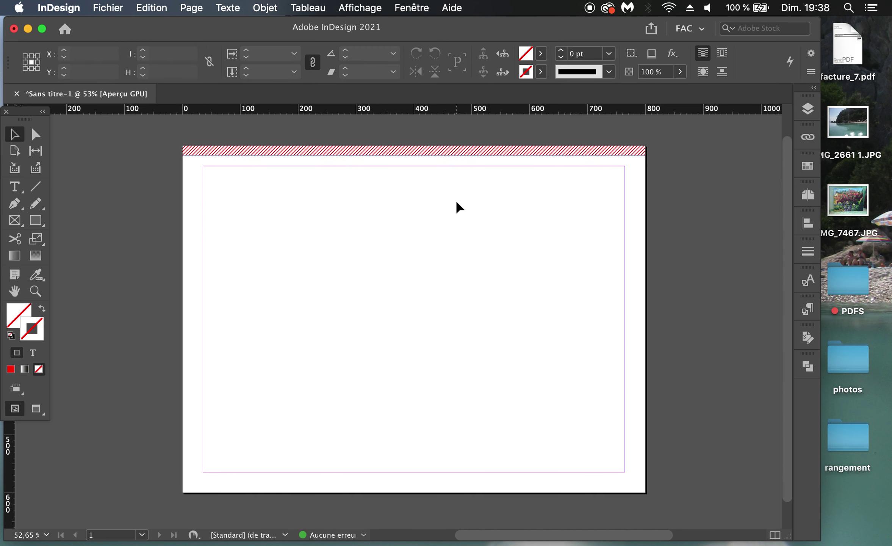
# - Check the hatched bands on the cover of book.pdf in Acrobat Pro DC, and return to InDesign to select the top hatched strip
pyautogui.press('super+Tab')
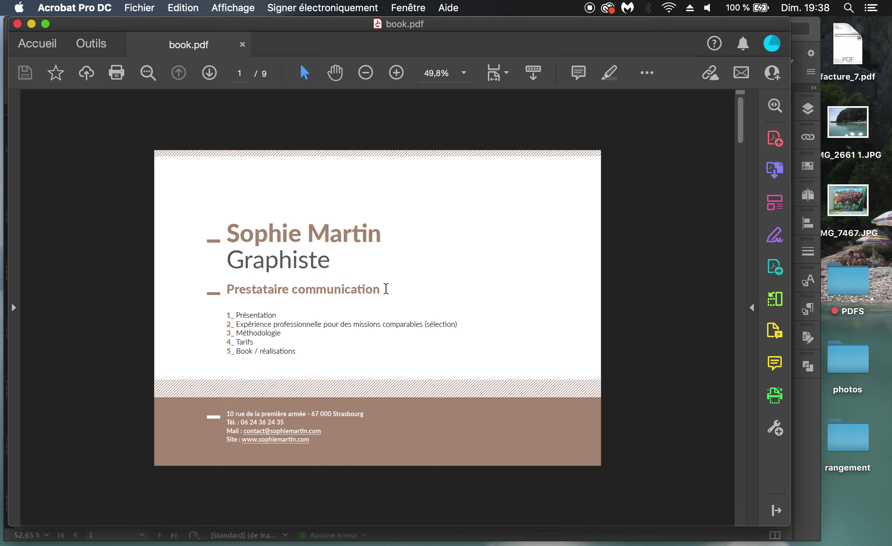
pyautogui.press('super+Tab')
pyautogui.click(396, 153)
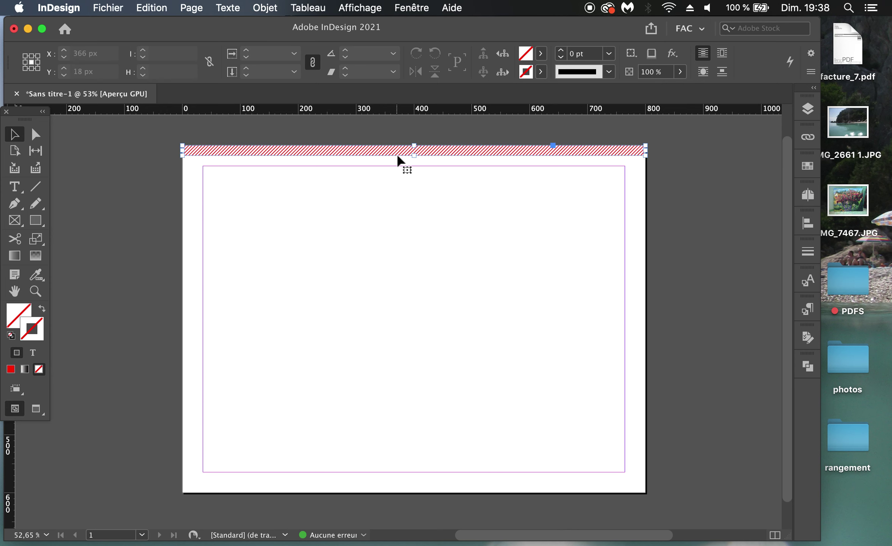
# - Shorten the top hatched strip to about 16 px high and compare it with the cover of book.pdf in Acrobat Pro DC
pyautogui.moveTo(414, 156); pyautogui.dragTo(426, 152)
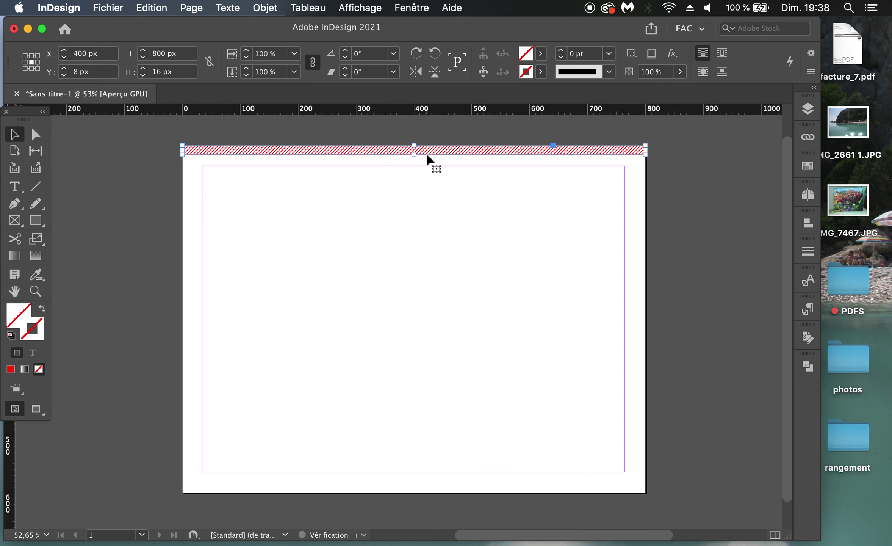
pyautogui.press('super+Tab')
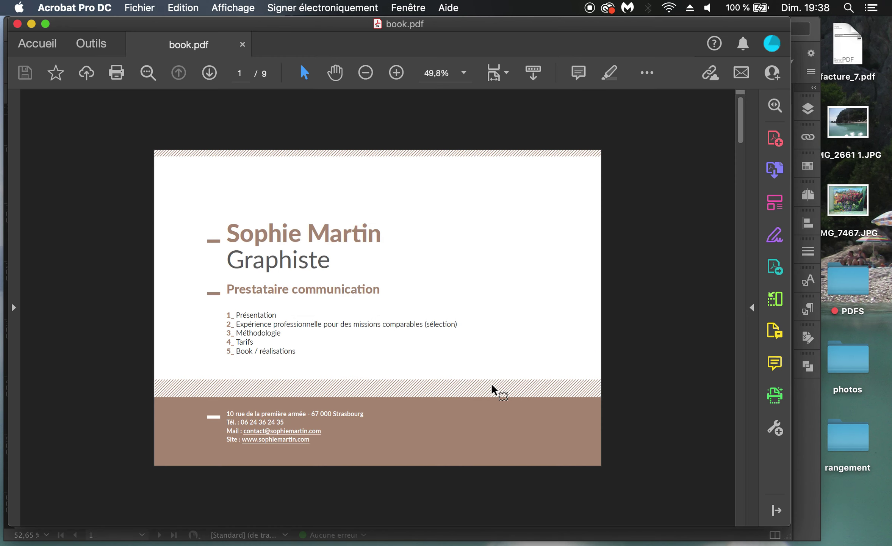
pyautogui.press('super+Tab')
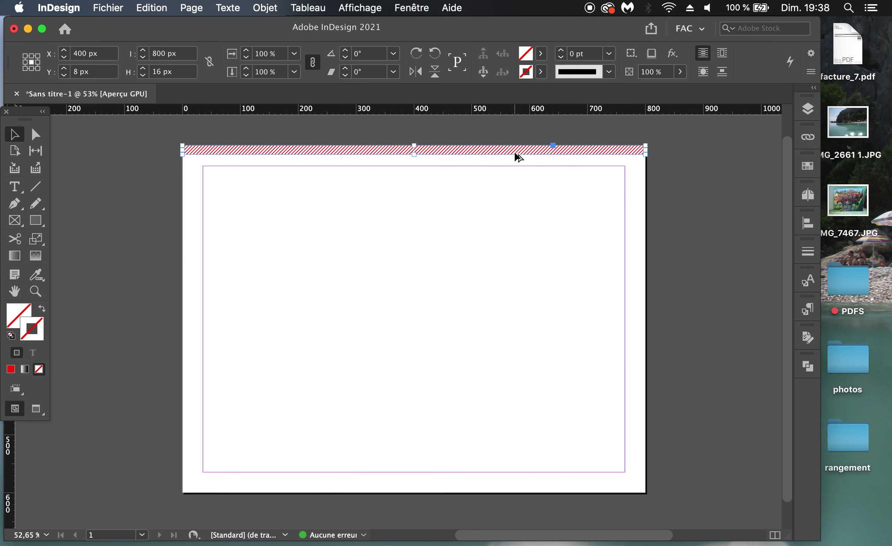
# - Duplicate the hatched strip straight down the InDesign page and extend the copy's lower edge to about 58 px high
pyautogui.moveTo(518, 156); pyautogui.dragTo(516, 261)
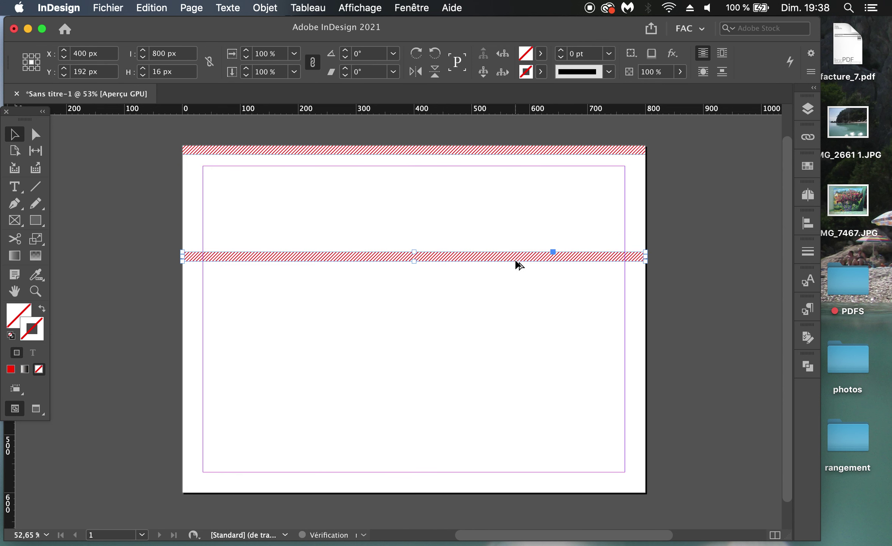
pyautogui.moveTo(414, 262); pyautogui.dragTo(414, 285)
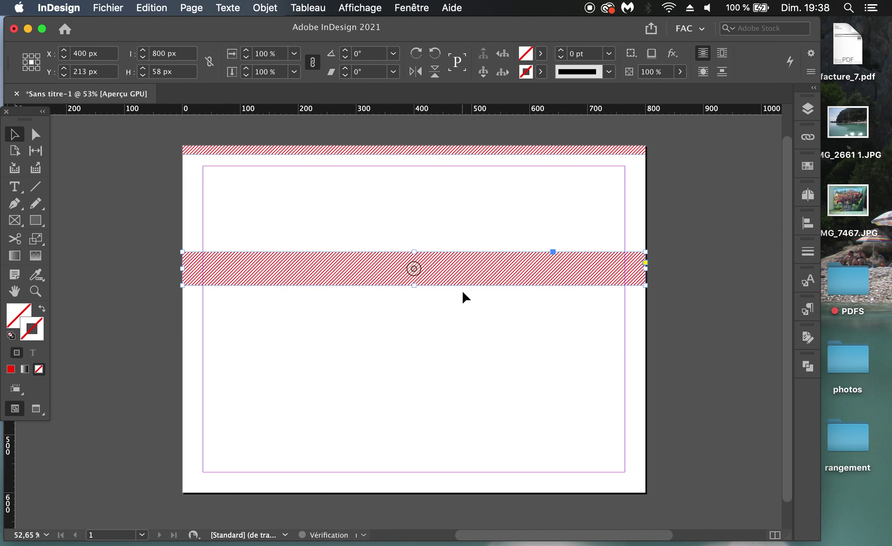
pyautogui.press('super+Tab')
pyautogui.press('super+Tab')
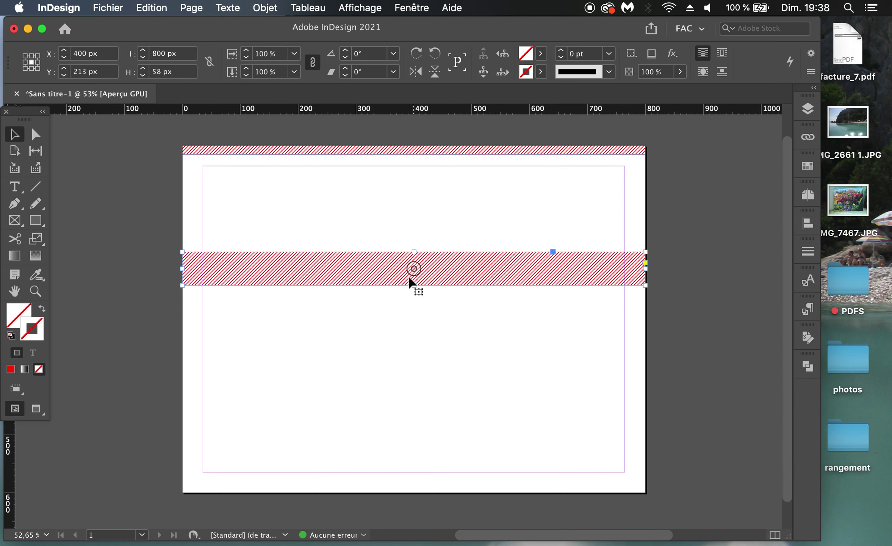
# - Reduce the lower hatched band to about 40 px high and move it to about Y 462 px, following book.pdf
pyautogui.moveTo(412, 285)
pyautogui.mouseDown()
pyautogui.moveTo(414, 275)
pyautogui.moveTo(451, 367)
pyautogui.moveTo(443, 434)
pyautogui.mouseUp()
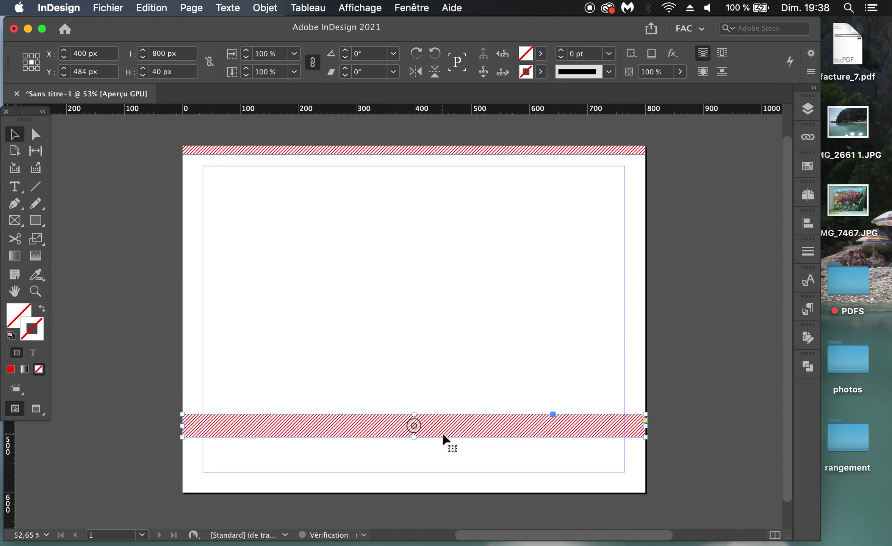
pyautogui.press('super+Tab')
pyautogui.press('super+Tab')
pyautogui.click(437, 417)
pyautogui.moveTo(437, 417); pyautogui.dragTo(442, 422)
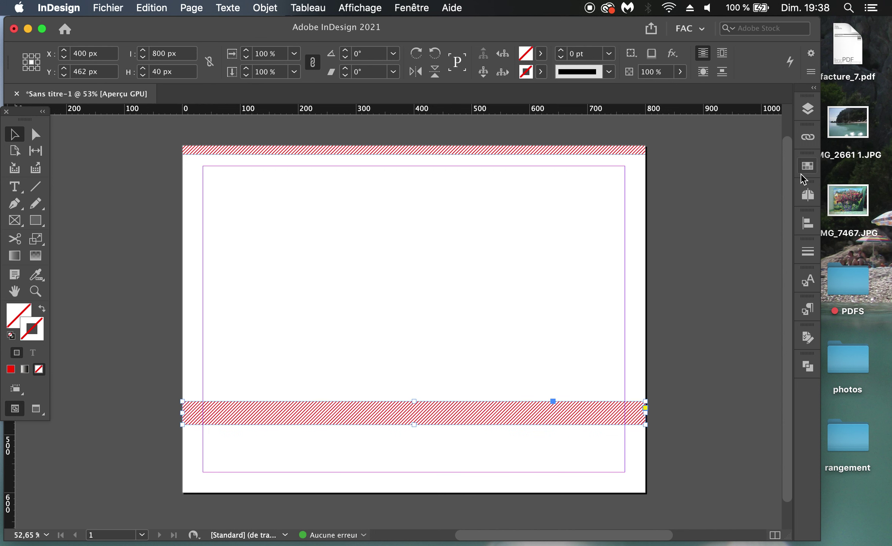
# - Draw a rectangle frame of about 800 × 118 px from the lower hatched band down to the page's bottom edge
pyautogui.click(808, 166)
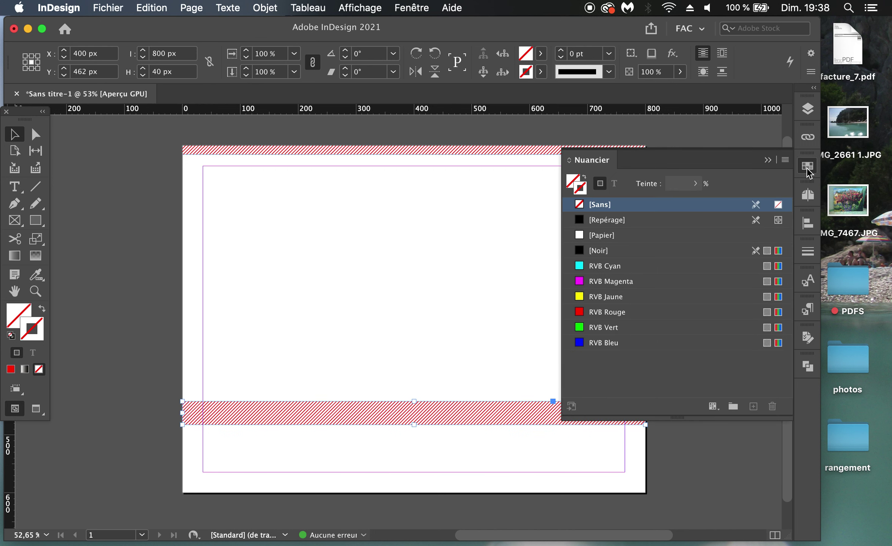
pyautogui.click(806, 167)
pyautogui.click(15, 224)
pyautogui.moveTo(181, 492); pyautogui.dragTo(646, 424)
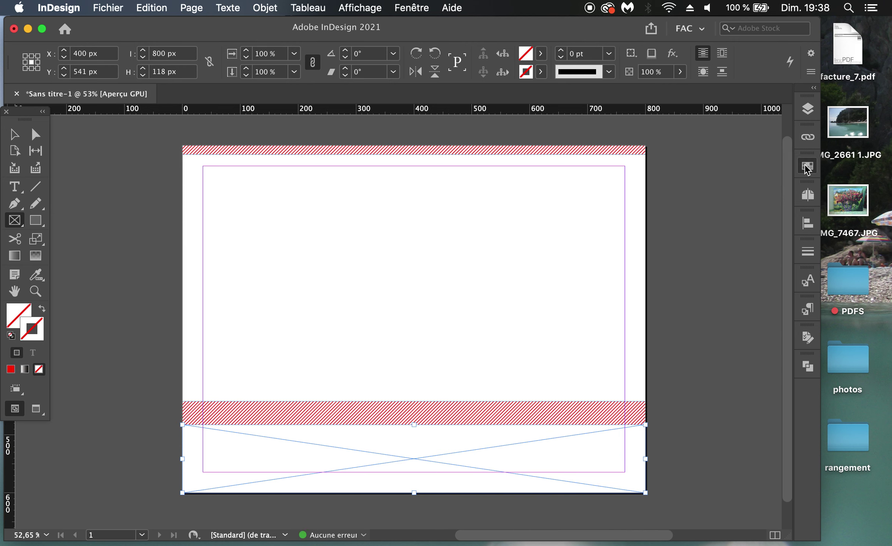
# - Fill the bottom rectangle frame with the RVB Rouge swatch and deselect it
pyautogui.click(808, 166)
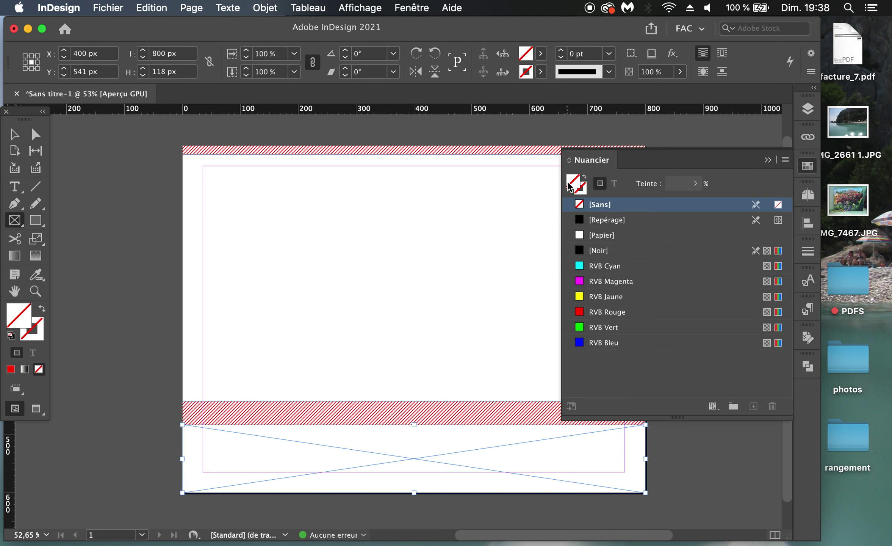
pyautogui.click(610, 312)
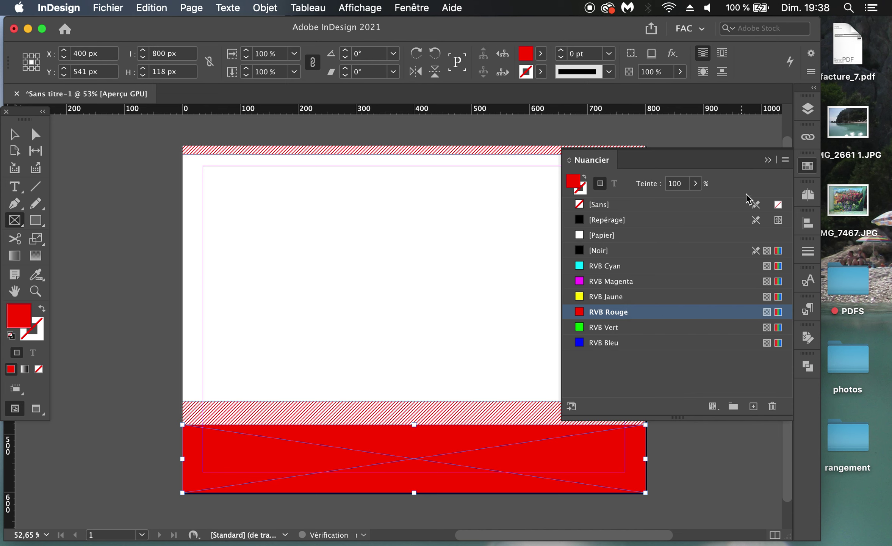
pyautogui.click(771, 160)
pyautogui.click(12, 134)
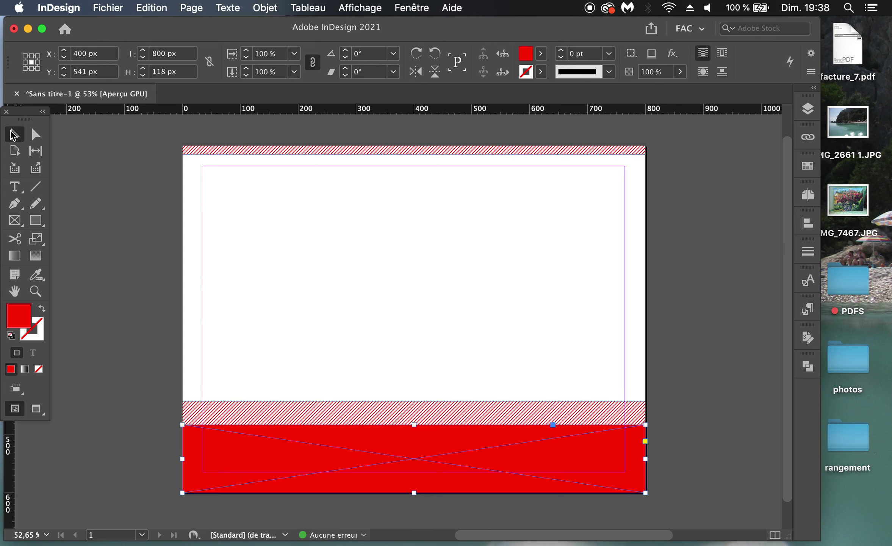
pyautogui.click(321, 326)
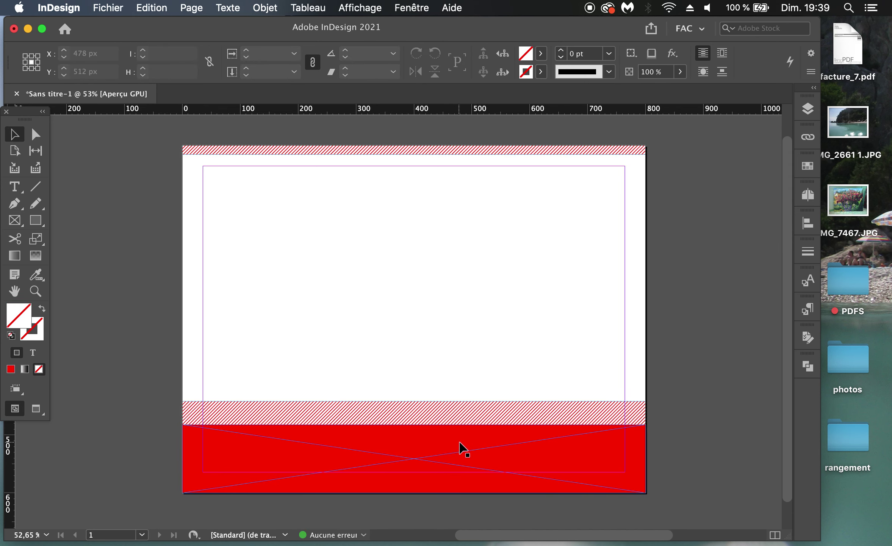
# - Check the text placement on the book.pdf cover and draw a large text frame in the page's white area
pyautogui.press('super+Tab')
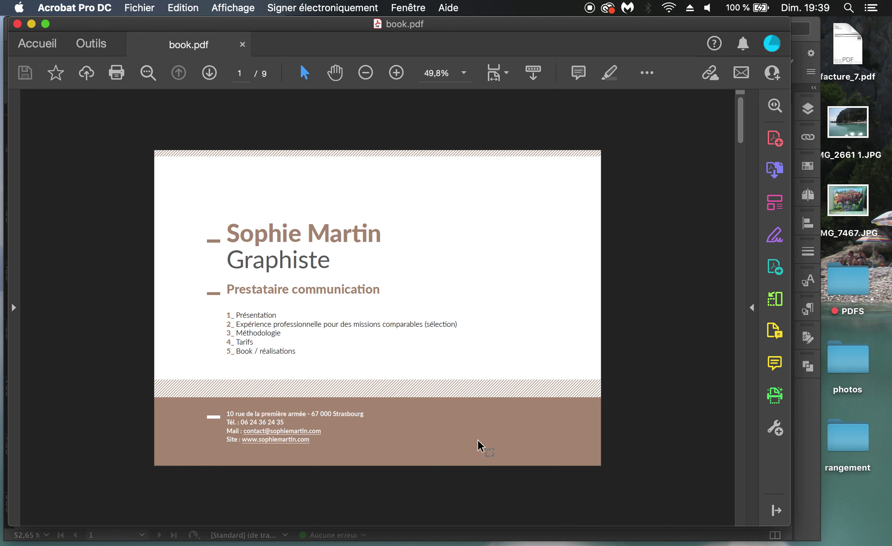
pyautogui.press('super+Tab')
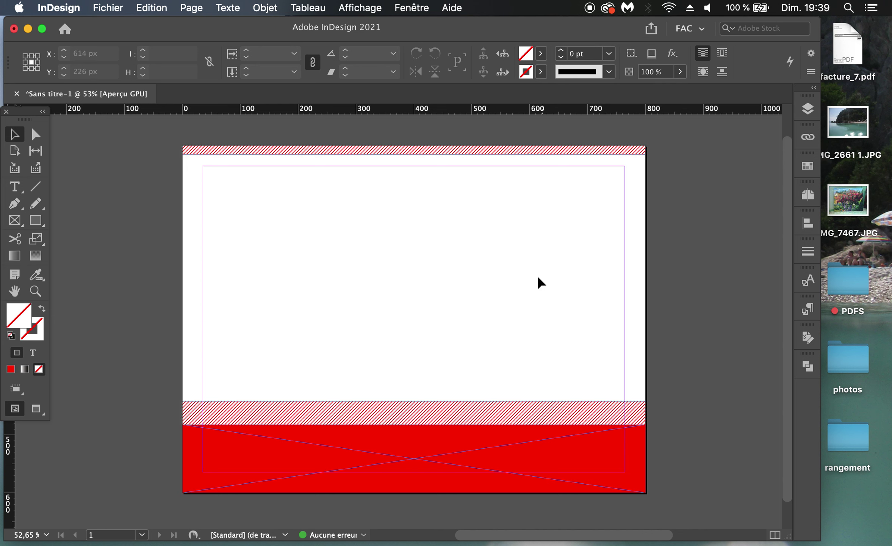
pyautogui.press('super+Tab')
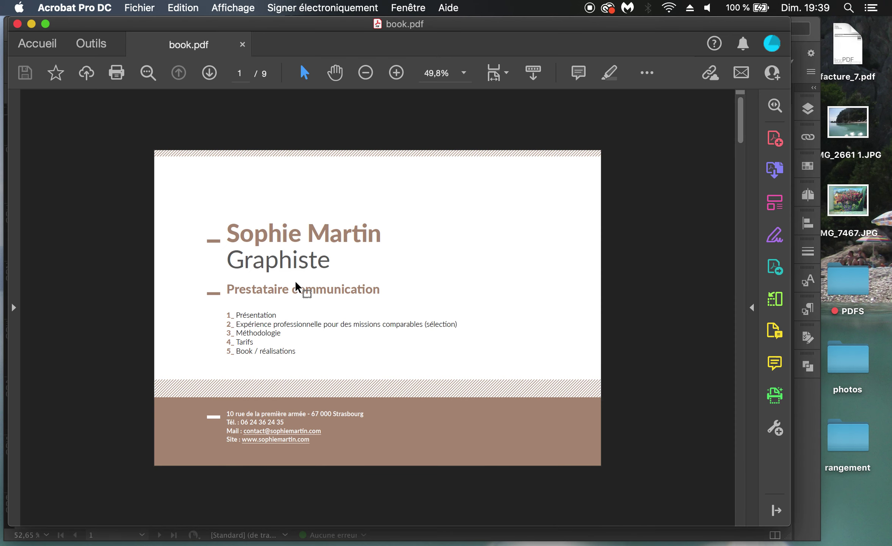
pyautogui.press('super+Tab')
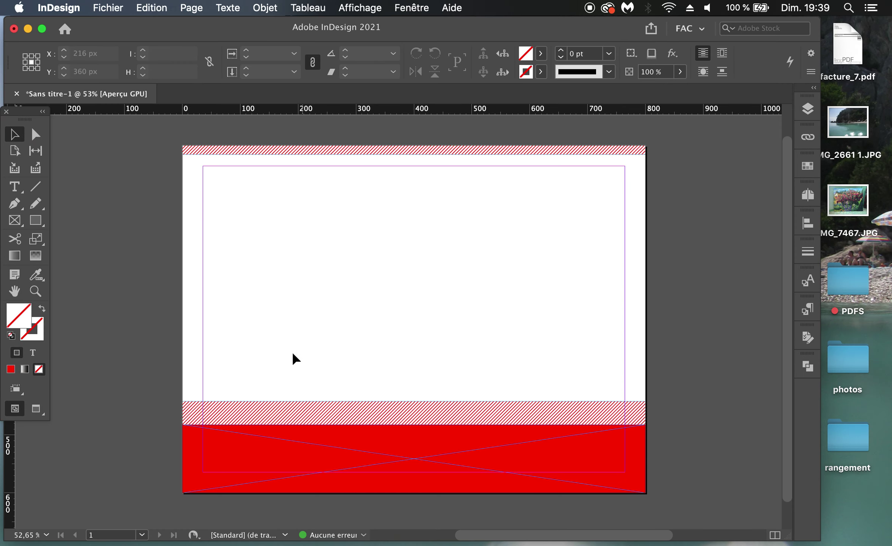
pyautogui.press('super+Tab')
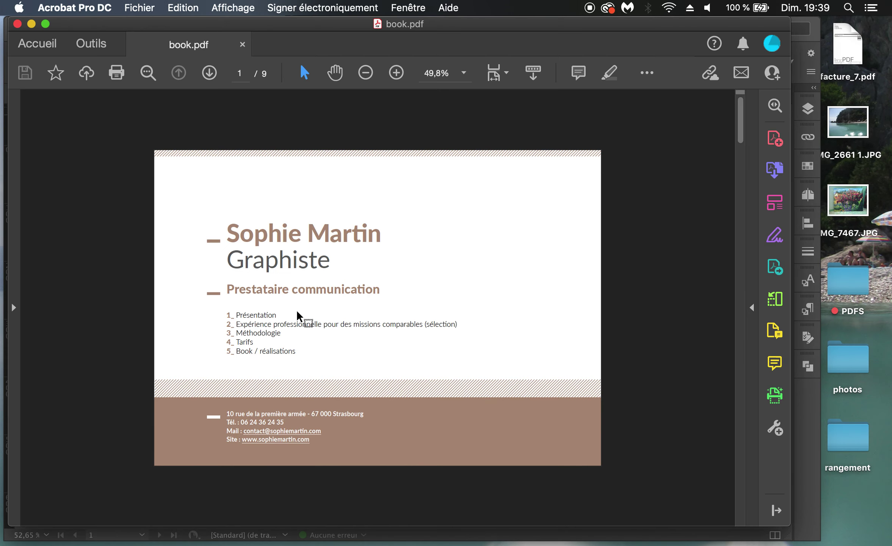
pyautogui.press('super+Tab')
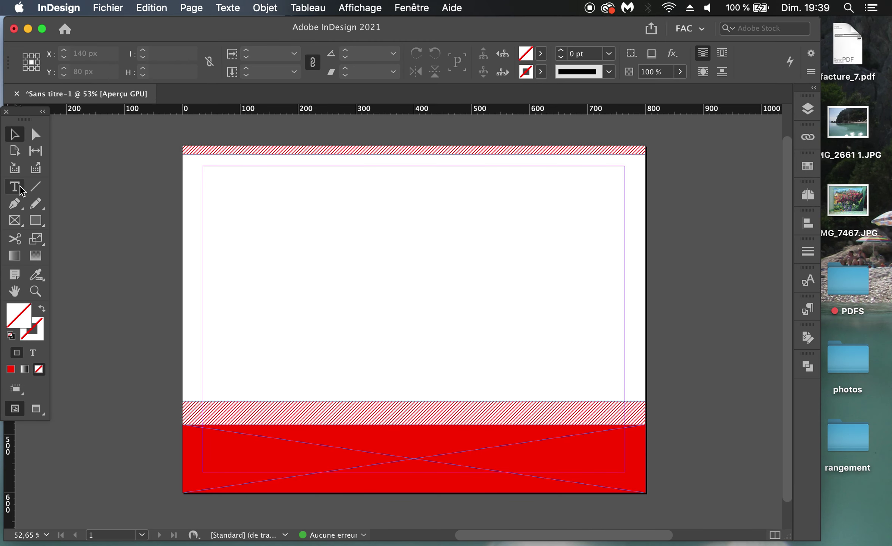
pyautogui.moveTo(285, 211); pyautogui.dragTo(558, 375)
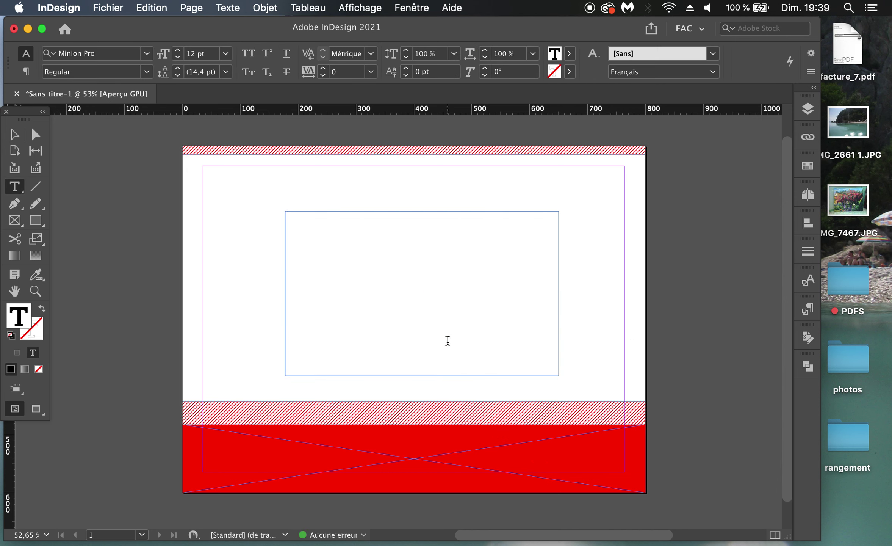
# - Copy the title lines and numbered list from the book.pdf cover and paste them into the new InDesign text frame
pyautogui.press('super+Tab')
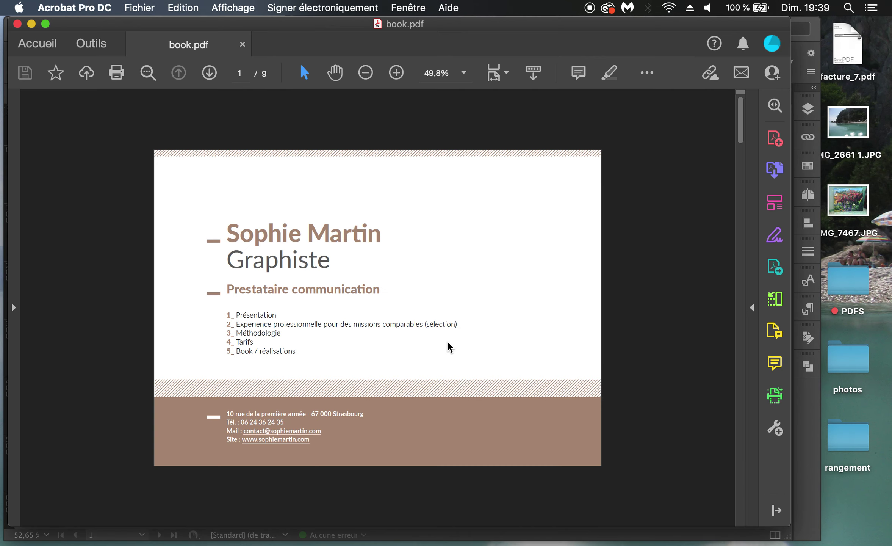
pyautogui.moveTo(299, 354); pyautogui.dragTo(240, 235)
pyautogui.press('super+c')
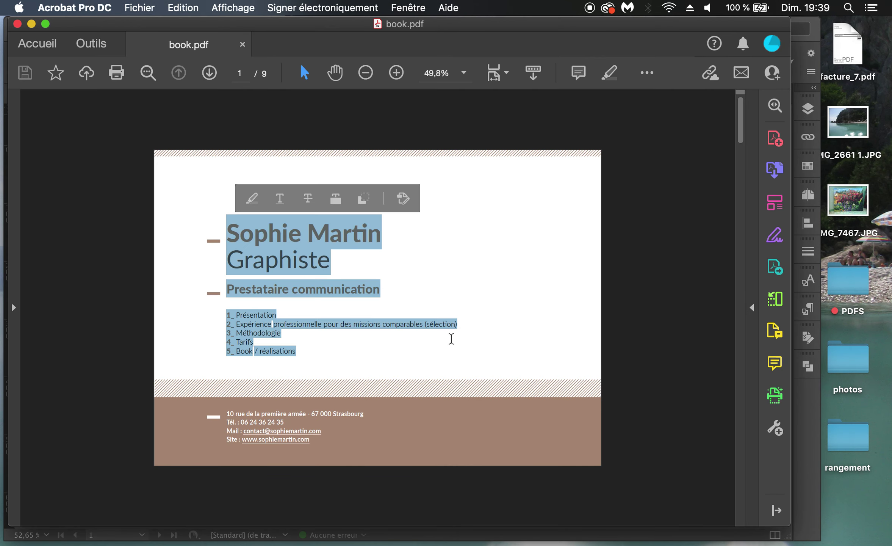
pyautogui.press('super+Tab')
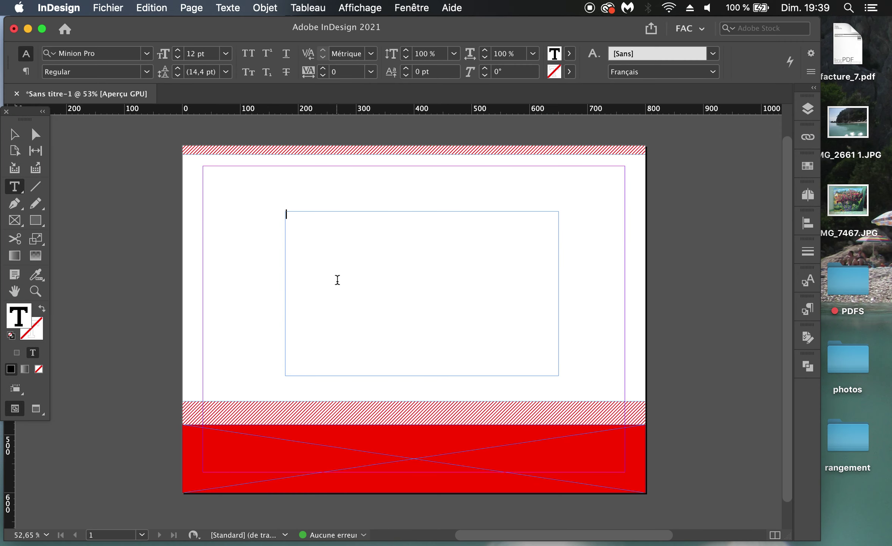
pyautogui.press('super+v')
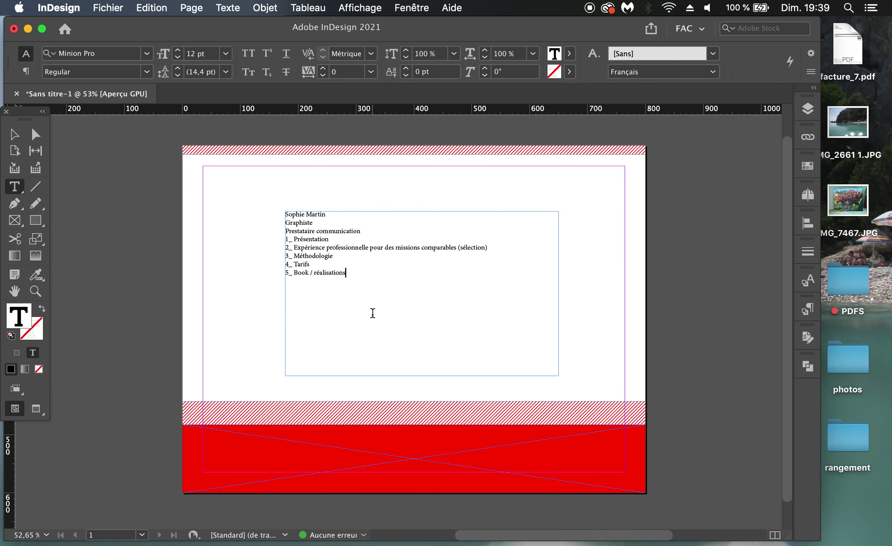
# - Examine the title lines and numbered list on the book.pdf cover and compare them with the pasted InDesign text
pyautogui.press('super+Tab')
pyautogui.click(330, 337)
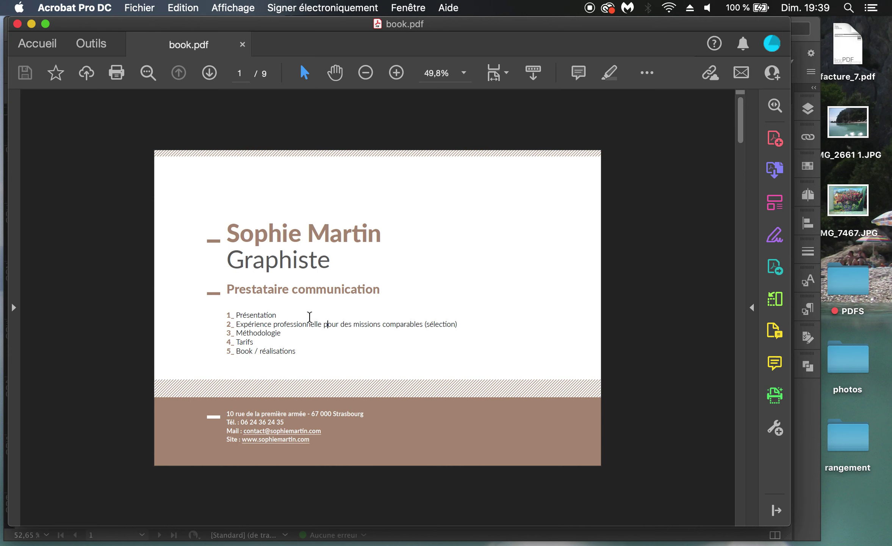
pyautogui.press('super+Tab')
pyautogui.click(353, 273)
pyautogui.press('Escape')
pyautogui.press('super+Tab')
pyautogui.press('super+Tab')
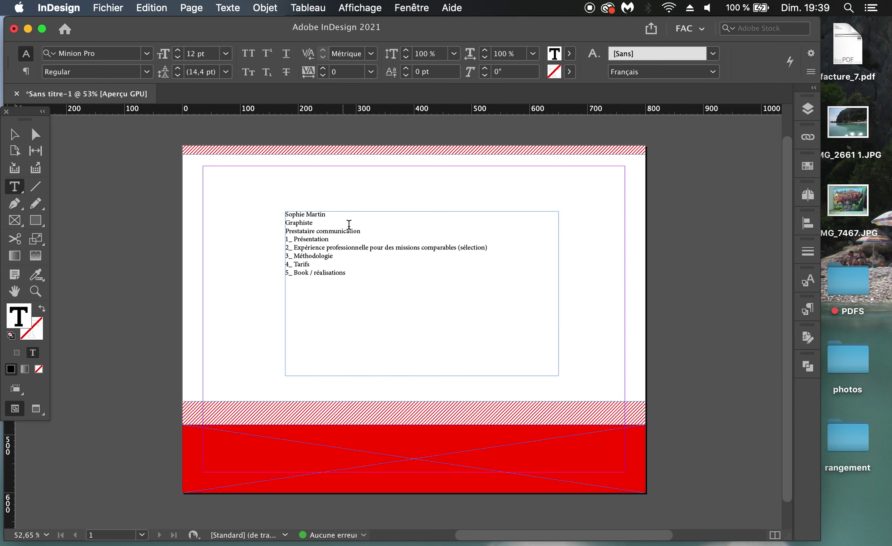
pyautogui.press('super+Tab')
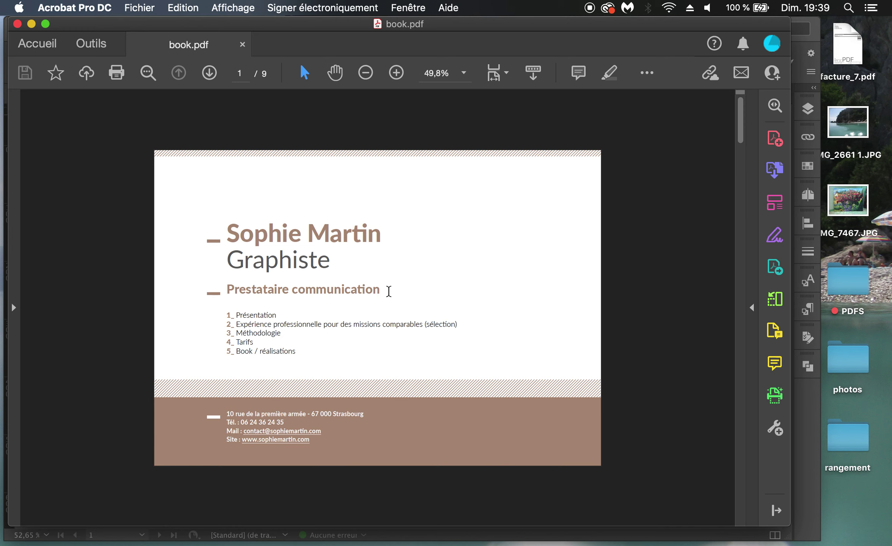
pyautogui.moveTo(332, 261); pyautogui.dragTo(235, 239)
pyautogui.click(384, 308)
pyautogui.moveTo(303, 352); pyautogui.dragTo(237, 315)
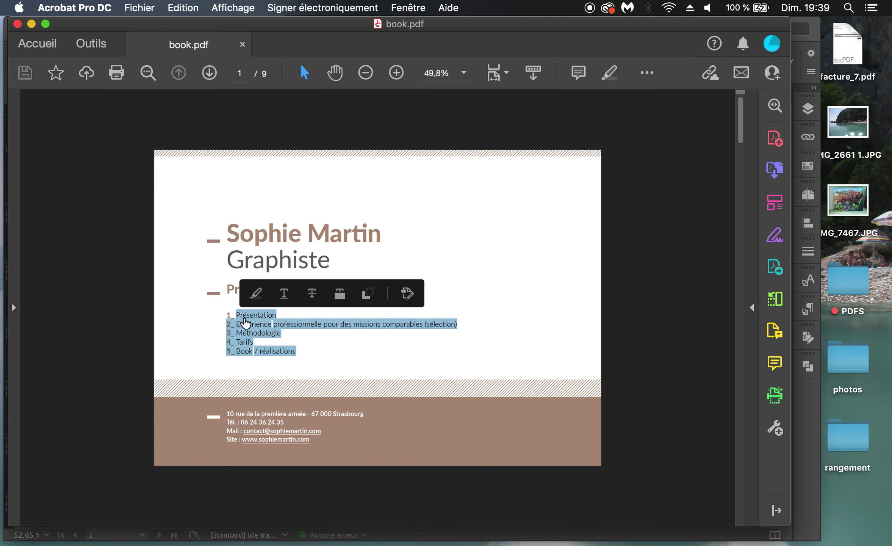
pyautogui.click(321, 341)
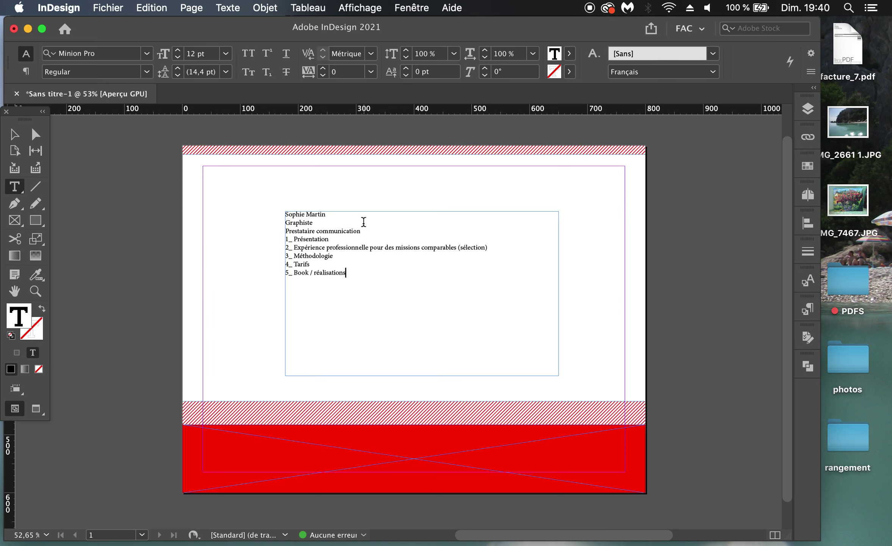
# - Set the font of the first three lines in the text frame to Lato Black
pyautogui.moveTo(363, 228); pyautogui.dragTo(285, 213)
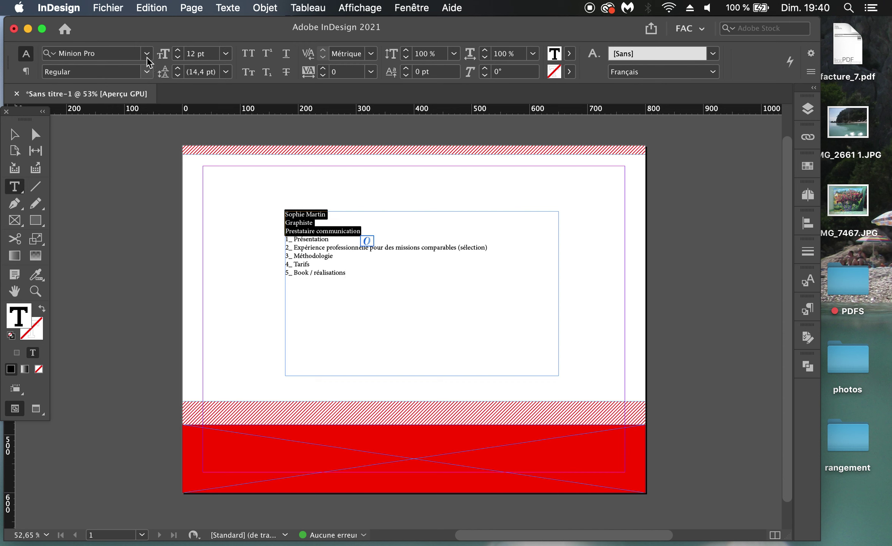
pyautogui.click(110, 53)
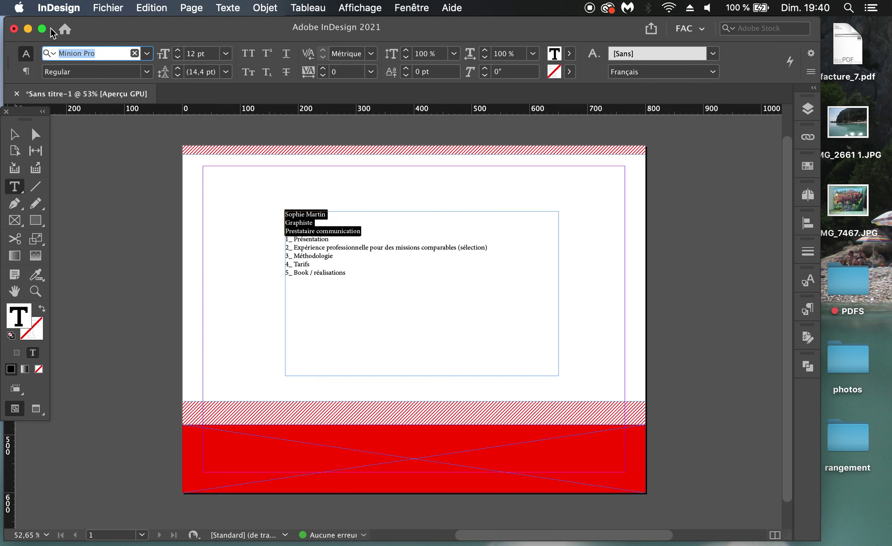
pyautogui.write('lato')
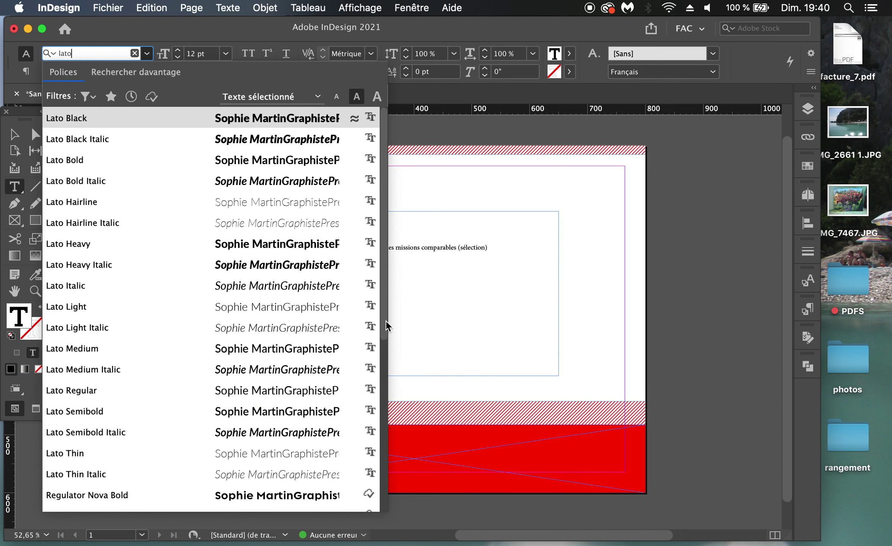
pyautogui.press('Return')
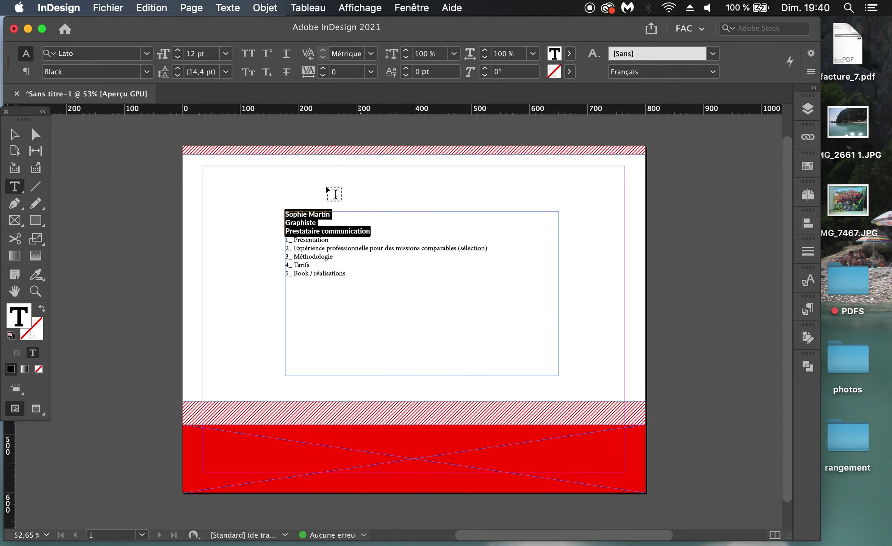
# - Enlarge the font size of the first three text lines in several increments and leave text editing
pyautogui.click(179, 50)
pyautogui.click(179, 50)
pyautogui.click(179, 51)
pyautogui.click(179, 50)
pyautogui.click(337, 303)
pyautogui.press('Escape')
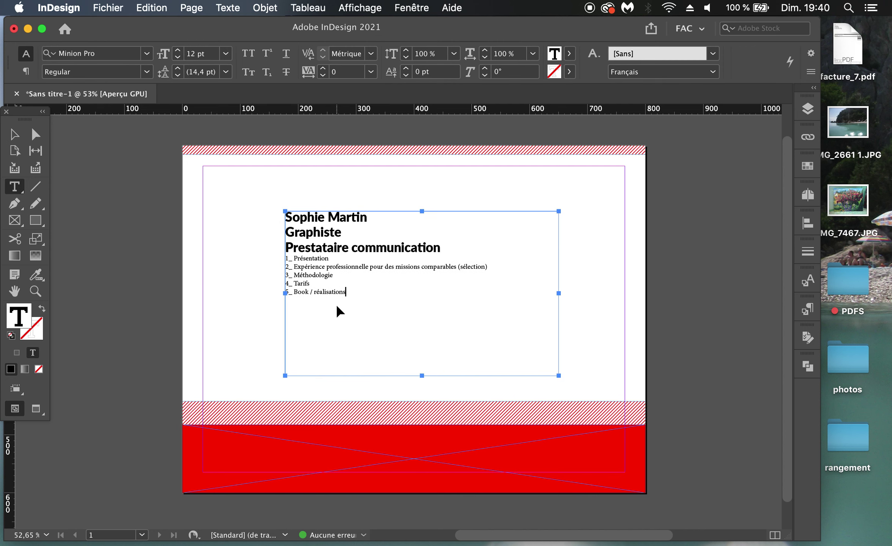
# - Set the font size of the name line in the cover text frame to 40 pt
pyautogui.press('super+Tab')
pyautogui.press('super+Tab')
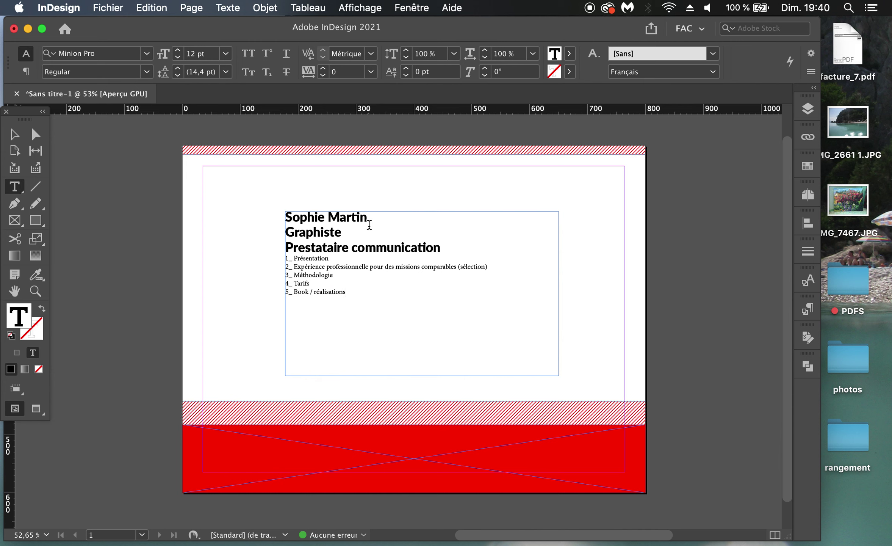
pyautogui.moveTo(366, 219); pyautogui.dragTo(245, 216)
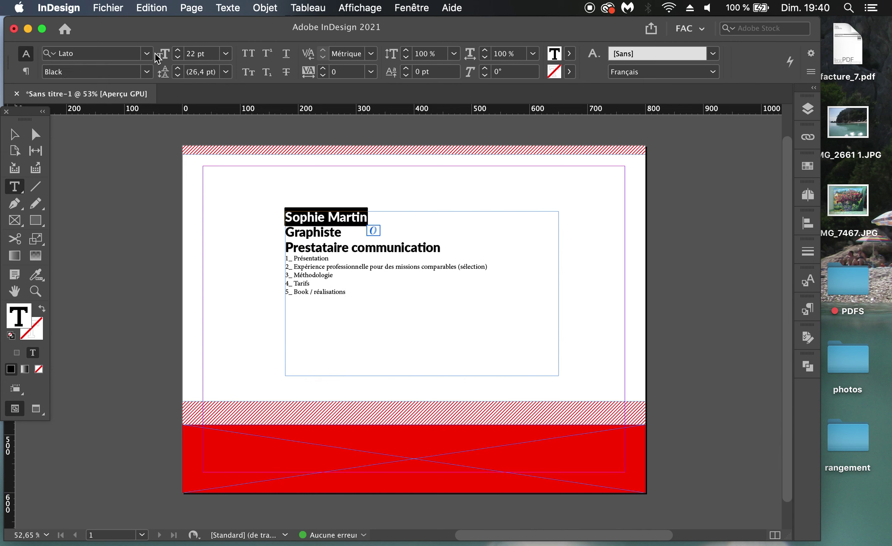
pyautogui.click(177, 50)
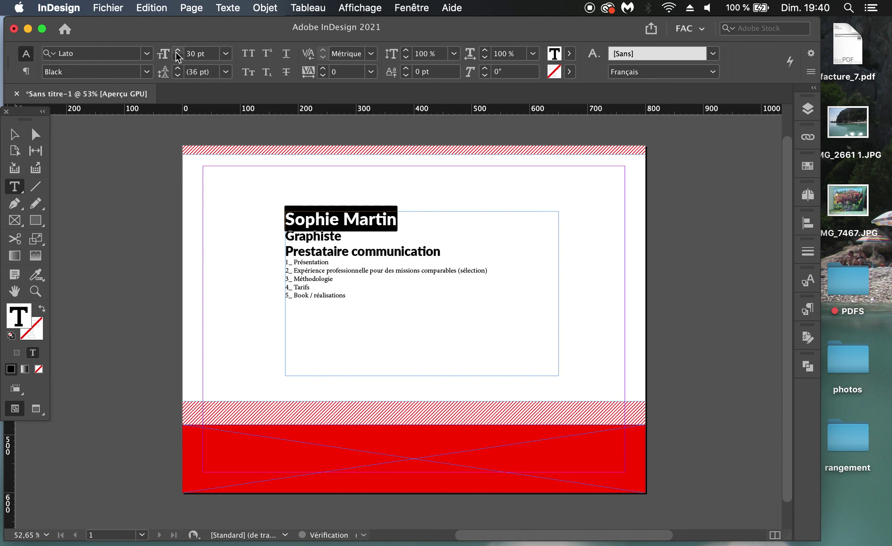
pyautogui.click(178, 50)
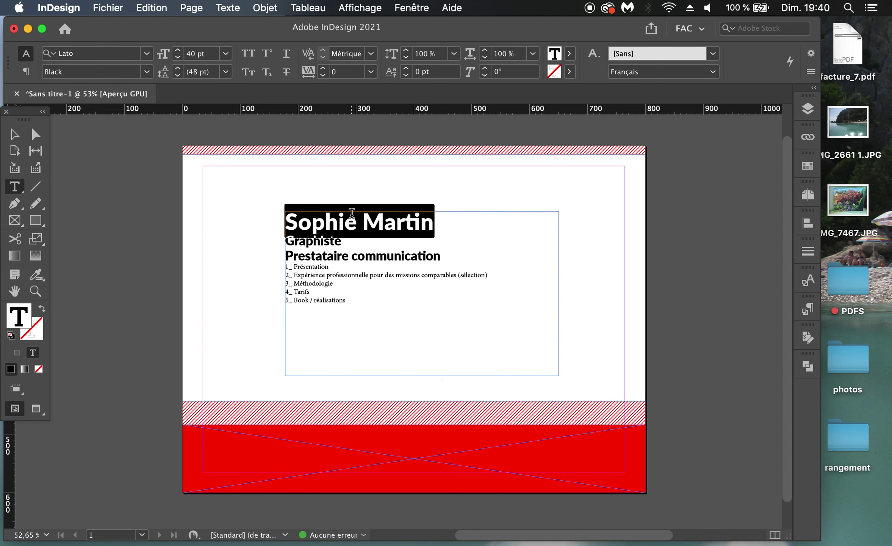
pyautogui.click(363, 241)
# - Check the title colours on the book.pdf cover and colour the InDesign name line with the RVB Rouge swatch
pyautogui.press('super+Tab')
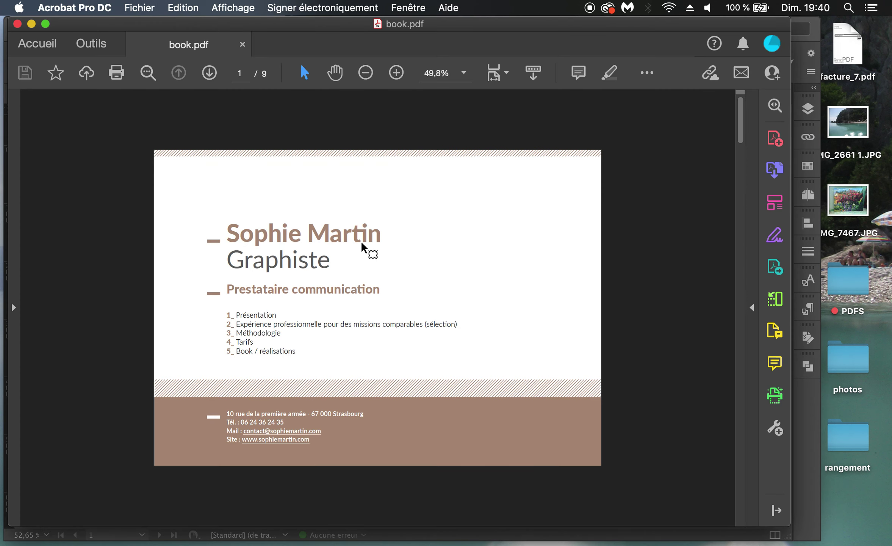
pyautogui.press('super+Tab')
pyautogui.click(401, 255)
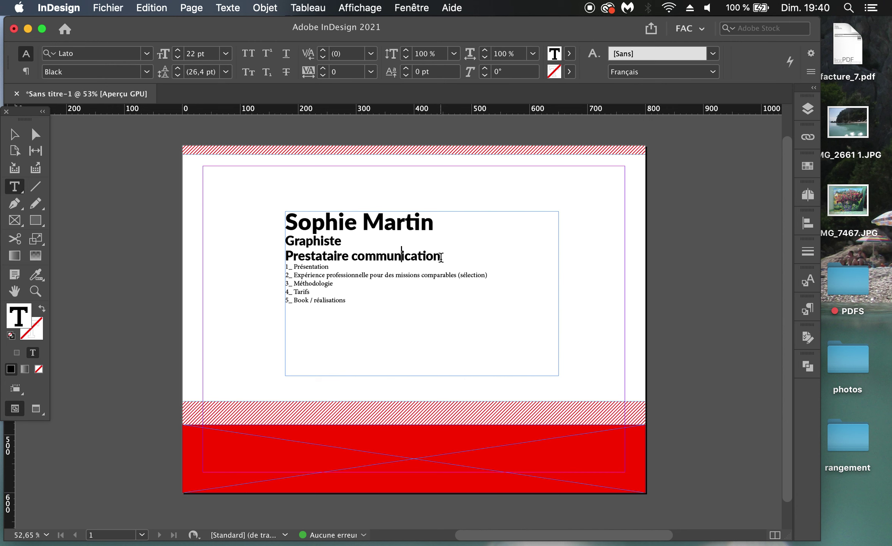
pyautogui.tripleClick(447, 221)
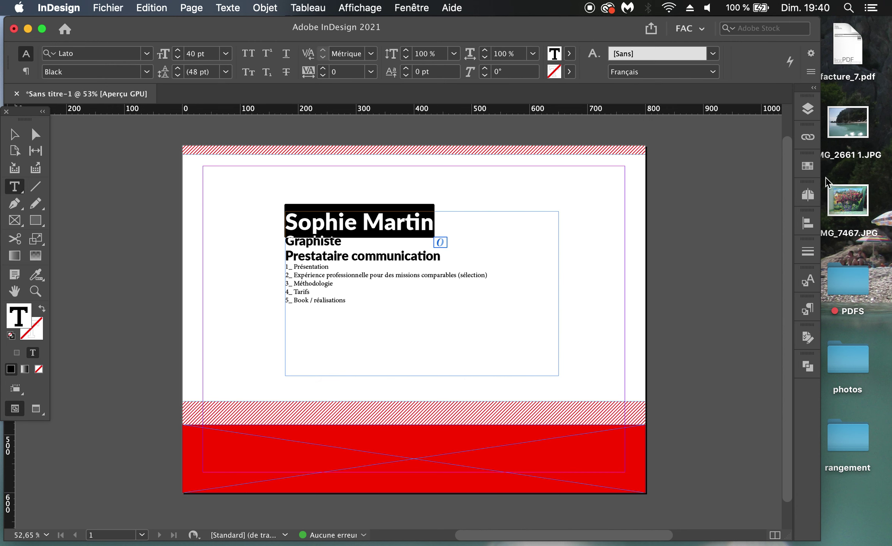
pyautogui.click(808, 166)
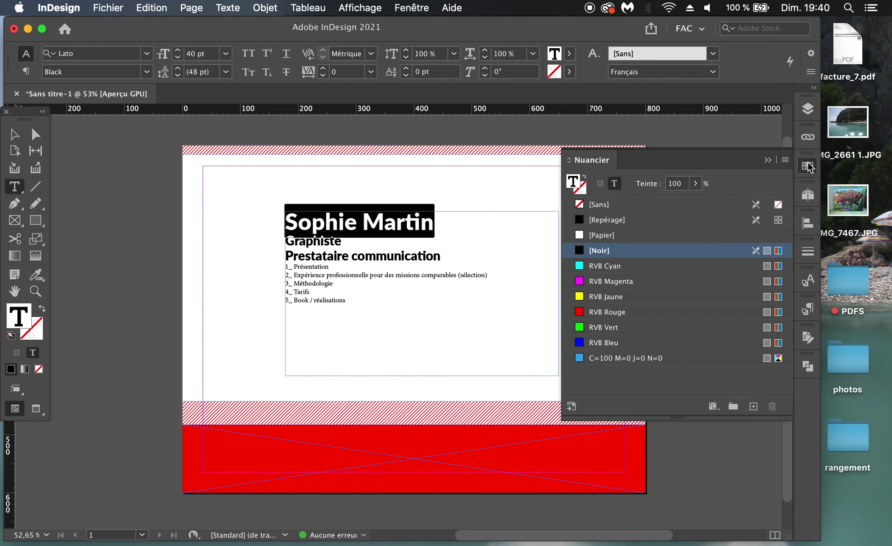
pyautogui.click(619, 312)
pyautogui.click(374, 253)
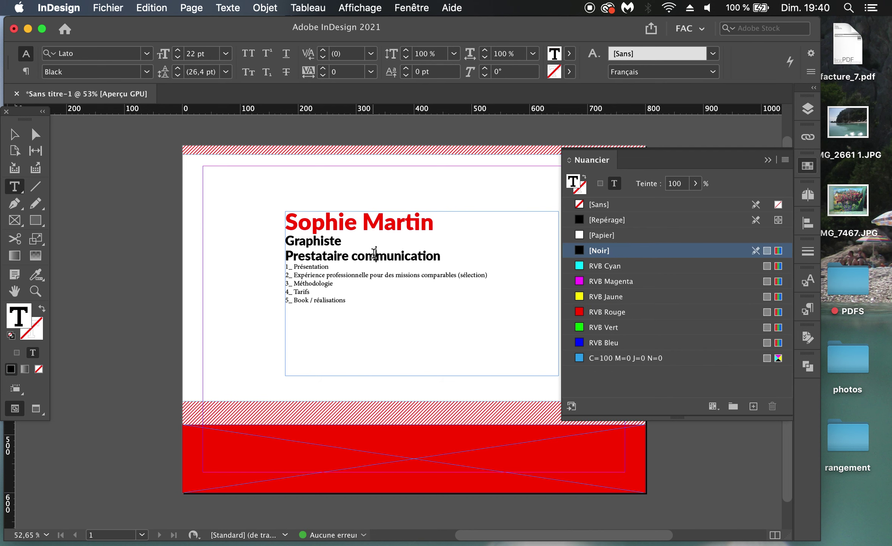
# - Compare with the book.pdf cover and set the black tint of the "Graphiste" line to 50%
pyautogui.press('super+Tab')
pyautogui.press('super+Tab')
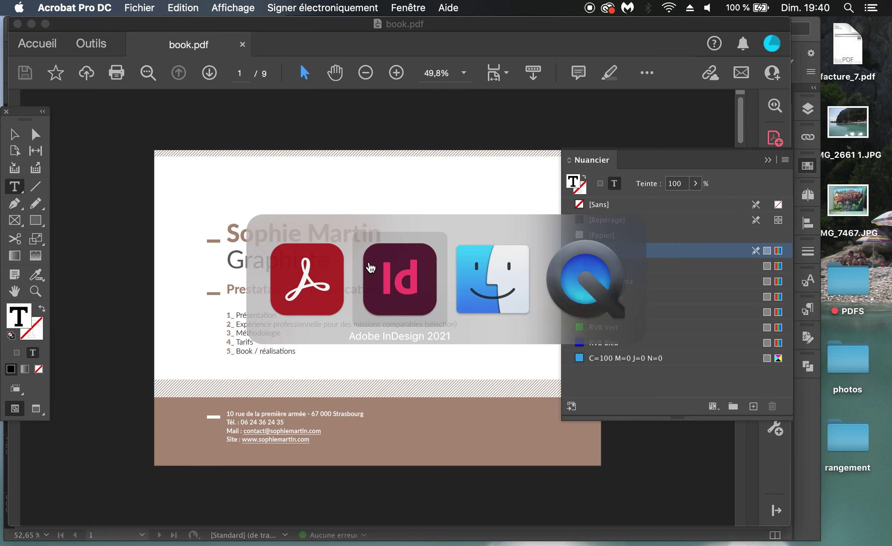
pyautogui.moveTo(343, 241); pyautogui.dragTo(267, 240)
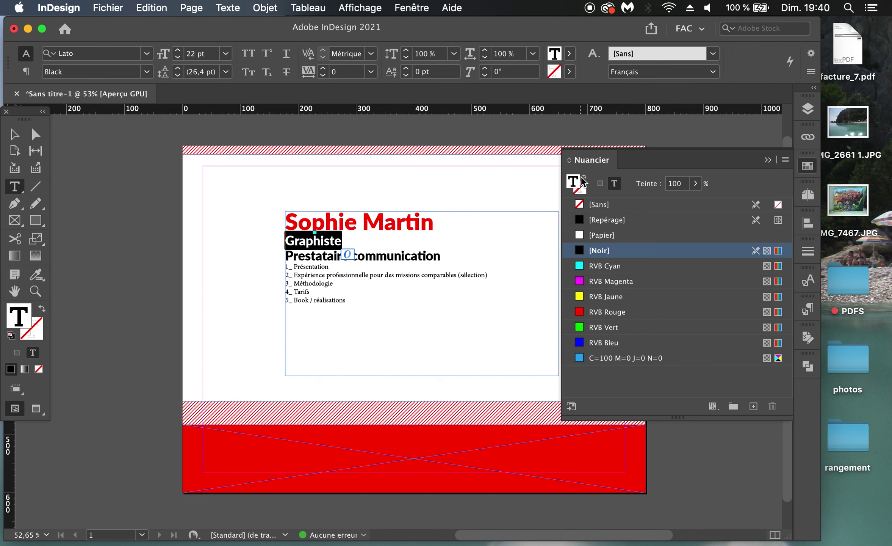
pyautogui.click(695, 183)
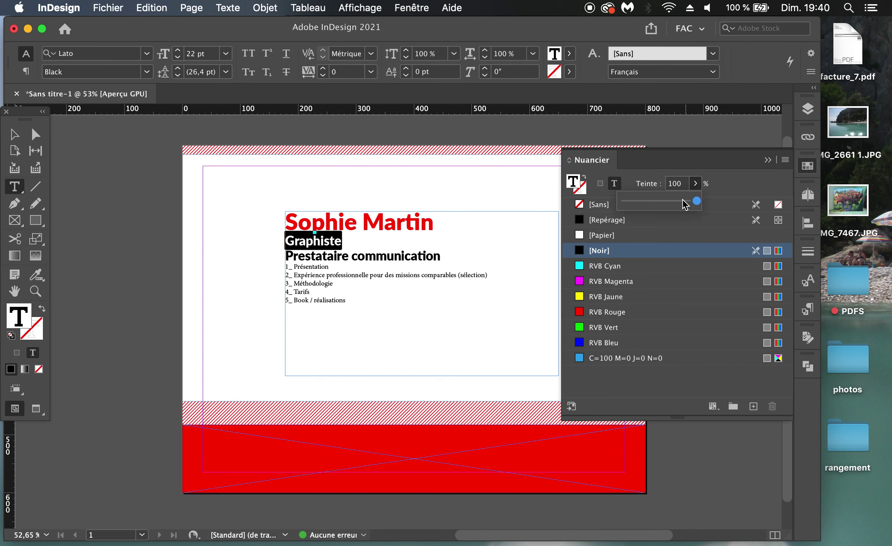
pyautogui.click(660, 201)
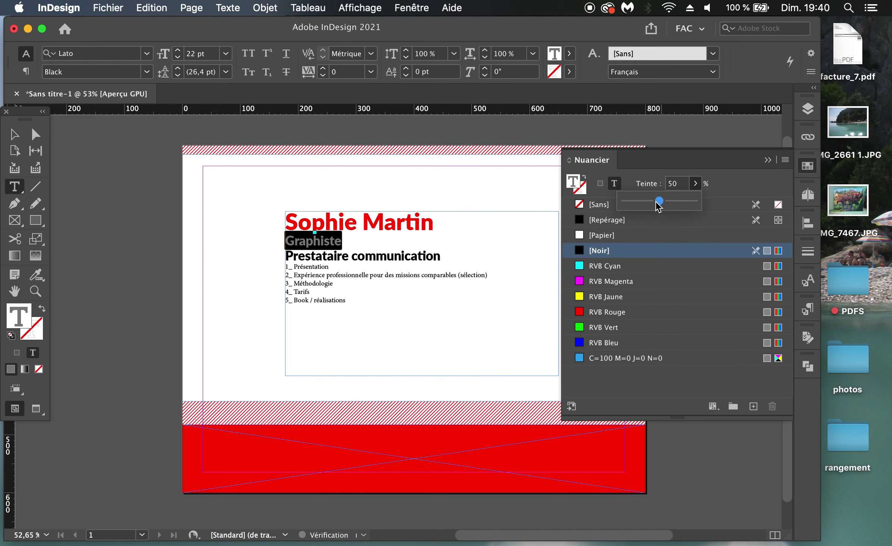
pyautogui.click(354, 248)
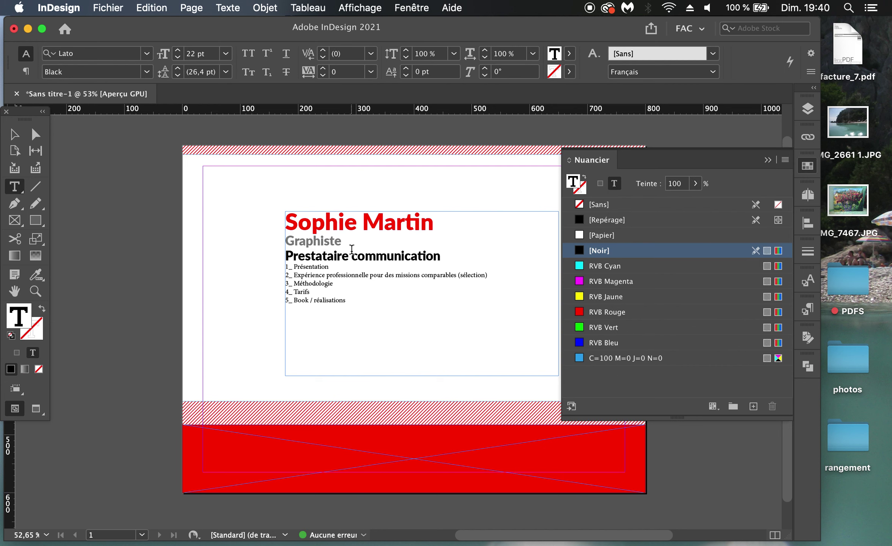
# - Compare with the book.pdf cover and change the font style of the "Graphiste" line to Lato Medium
pyautogui.press('super+Tab')
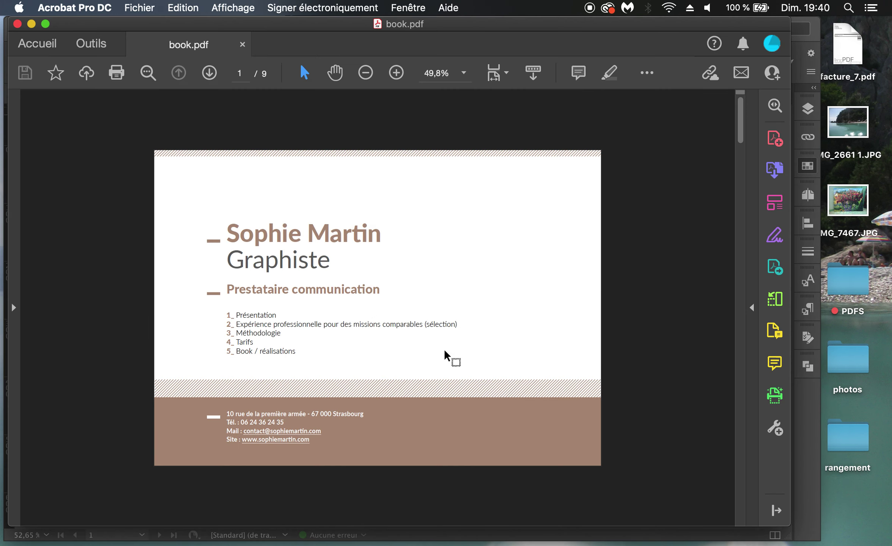
pyautogui.press('super+Tab')
pyautogui.doubleClick(335, 240)
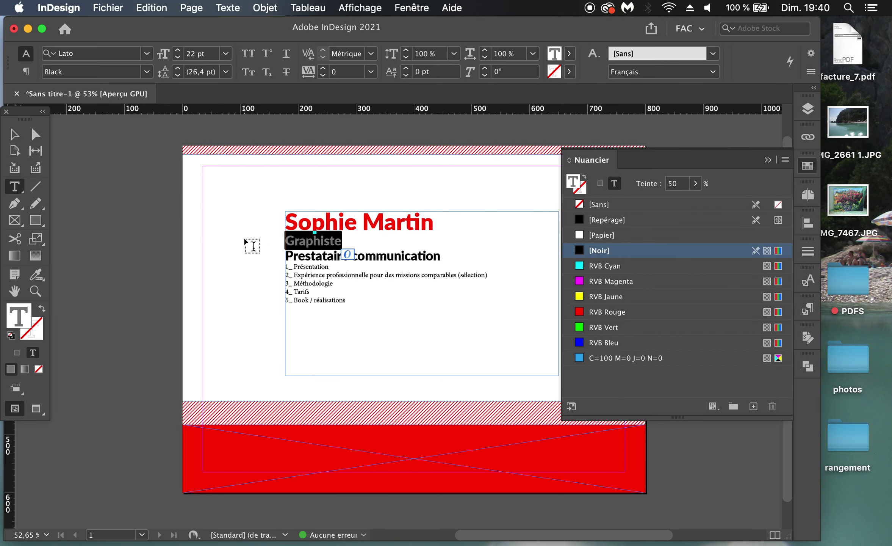
pyautogui.click(146, 73)
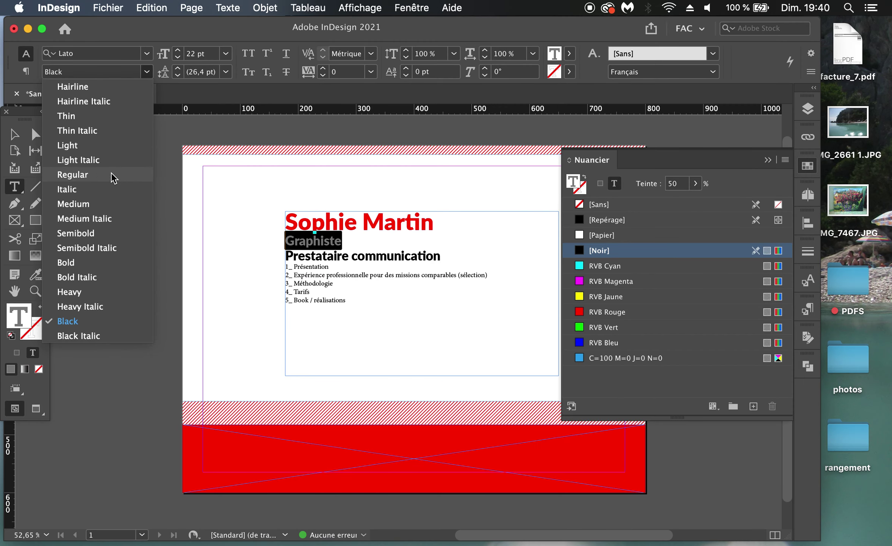
pyautogui.click(108, 204)
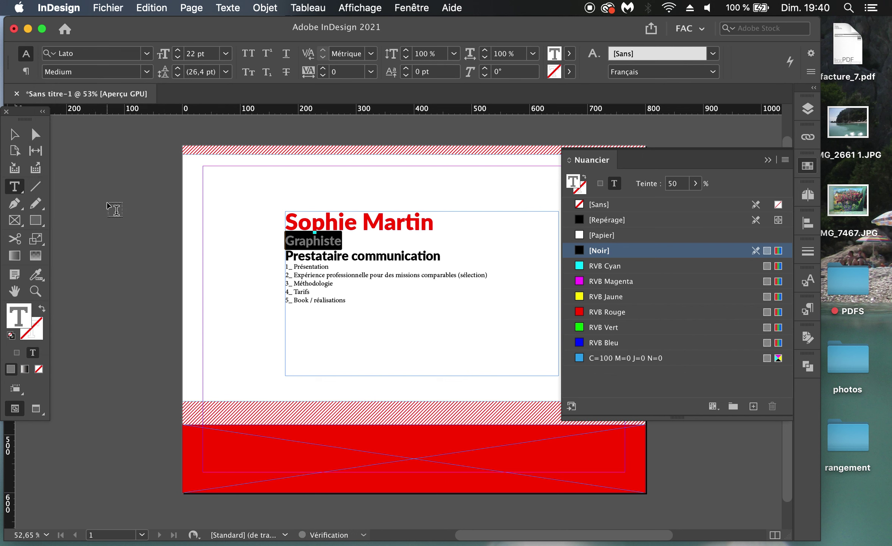
pyautogui.click(338, 272)
# - Set the black tint of the "Prestataire communication" line to 50% and compare the result with the book.pdf cover
pyautogui.moveTo(442, 257); pyautogui.dragTo(284, 256)
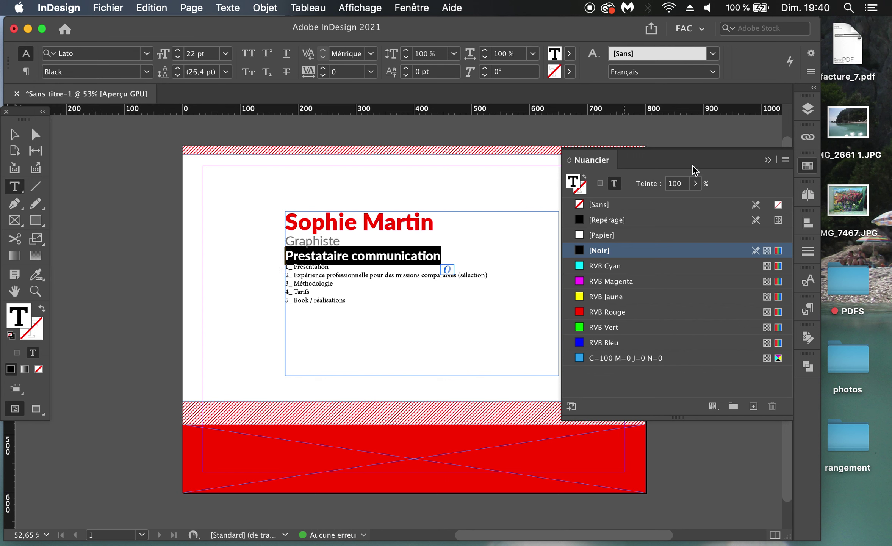
pyautogui.click(678, 183)
pyautogui.write('5')
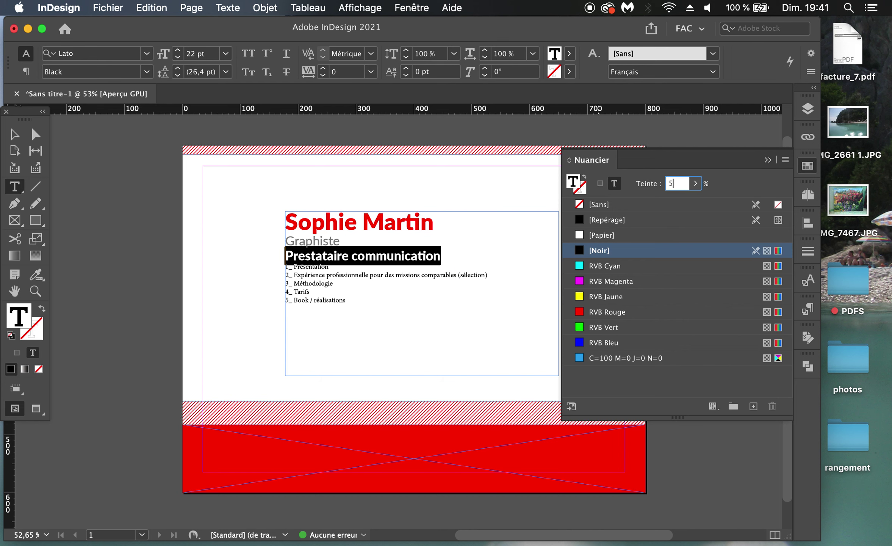
pyautogui.click(408, 273)
pyautogui.press('Escape')
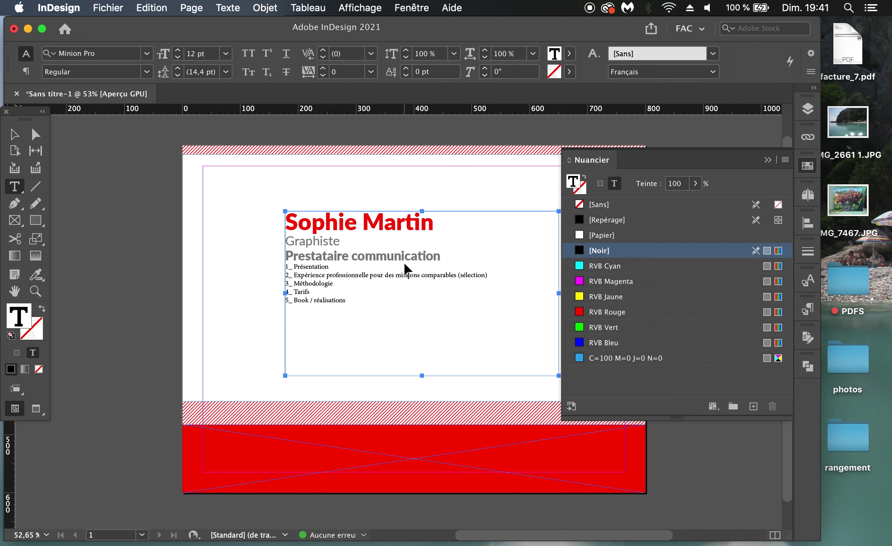
pyautogui.press('super+Tab')
pyautogui.press('super+Tab')
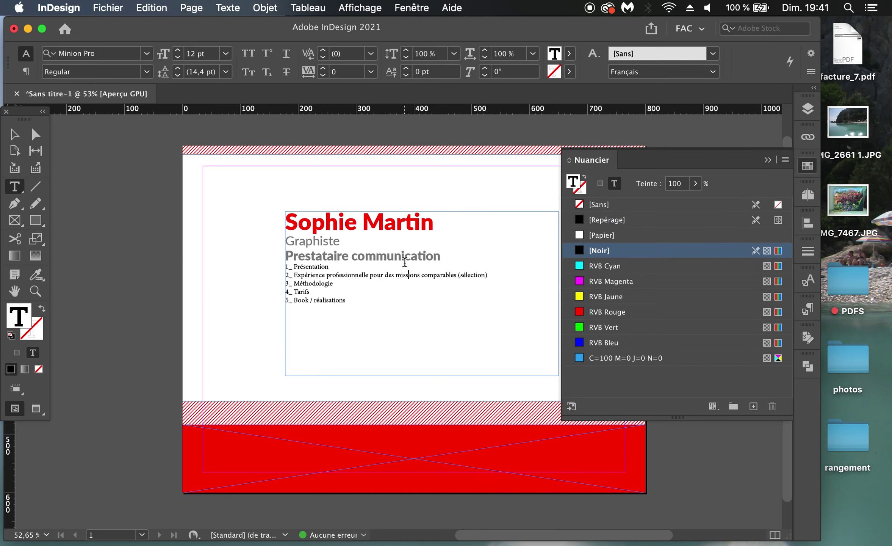
# - Leave text editing and shrink the swatches panel so that it covers less of the page
pyautogui.click(405, 266)
pyautogui.press('Escape')
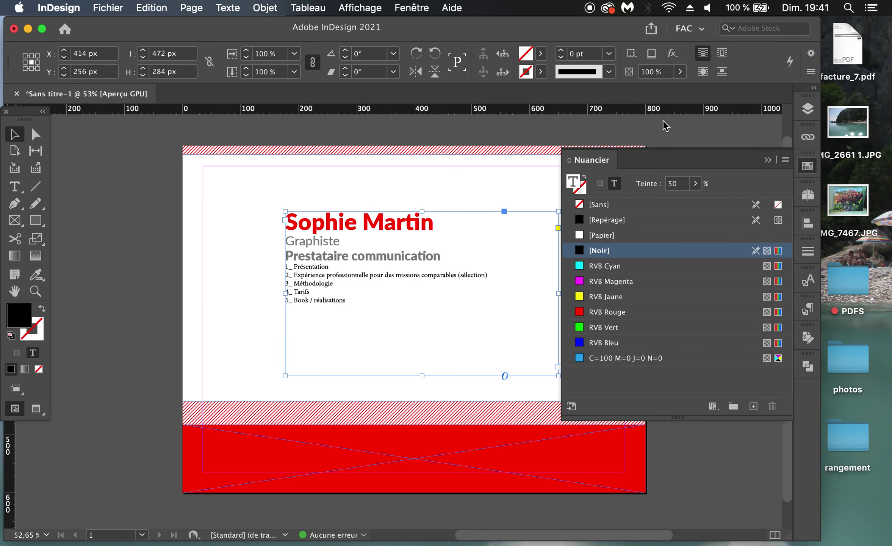
pyautogui.press('j')
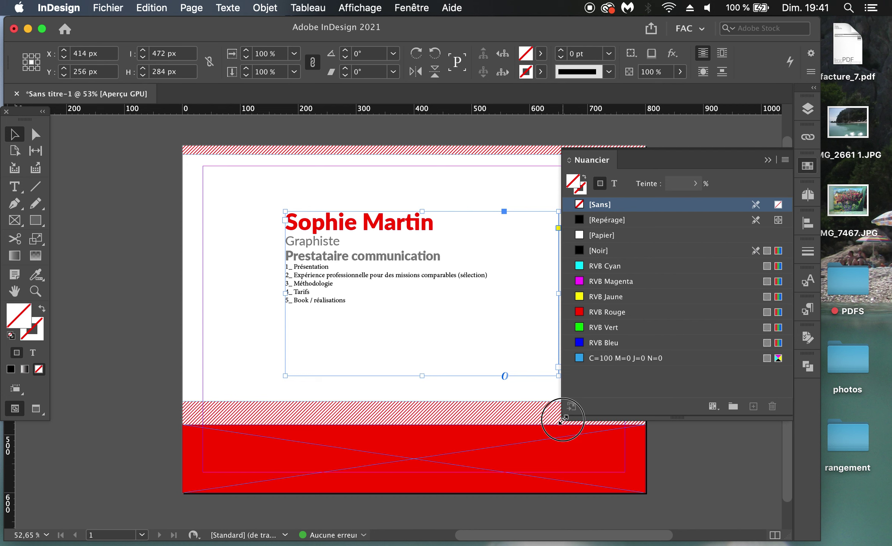
pyautogui.moveTo(563, 419); pyautogui.dragTo(627, 375)
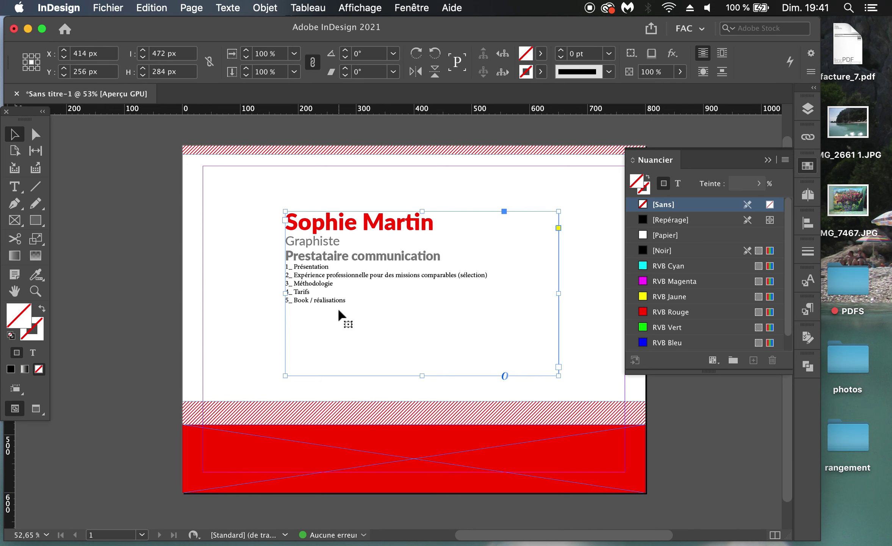
# - Show the hidden characters to reveal the spaces and paragraph marks in the cover text frame
pyautogui.click(274, 4)
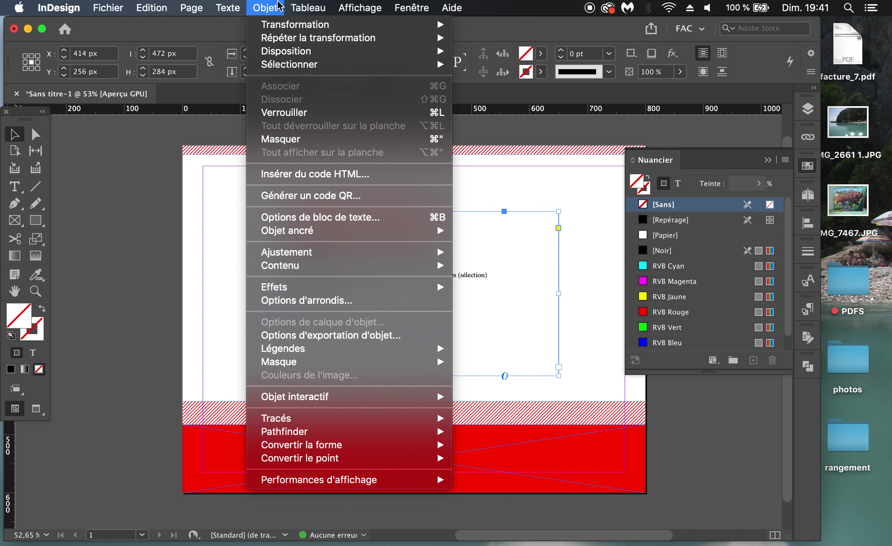
pyautogui.moveTo(352, 12)
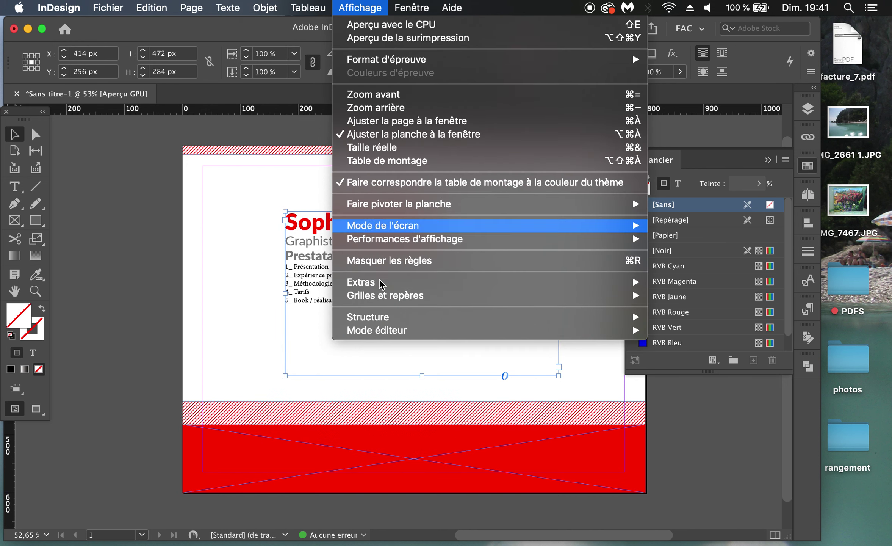
pyautogui.moveTo(262, 8)
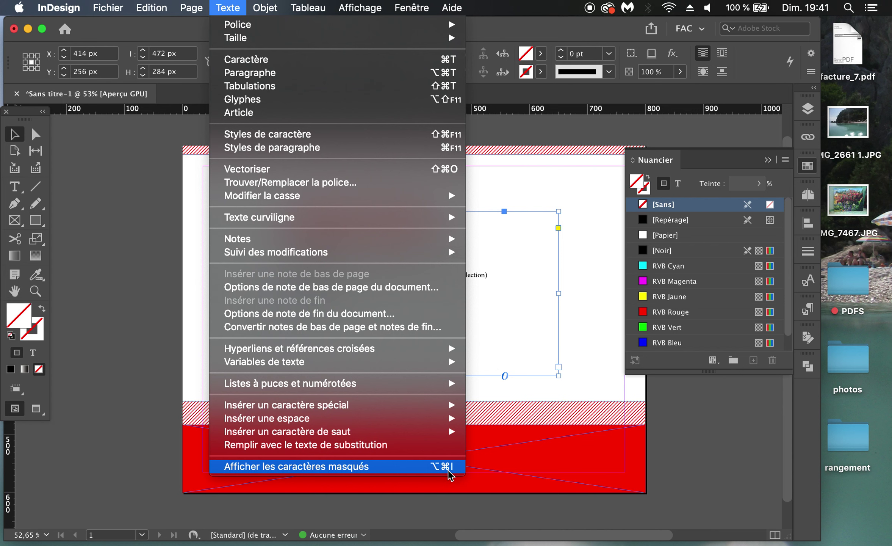
pyautogui.click(366, 467)
pyautogui.scroll(3, 397, 290)
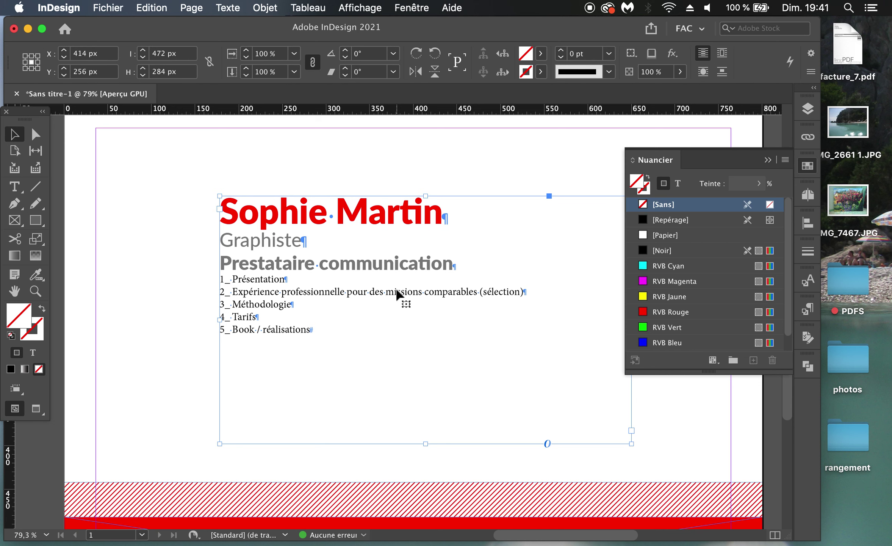
pyautogui.scroll(-2, 397, 290)
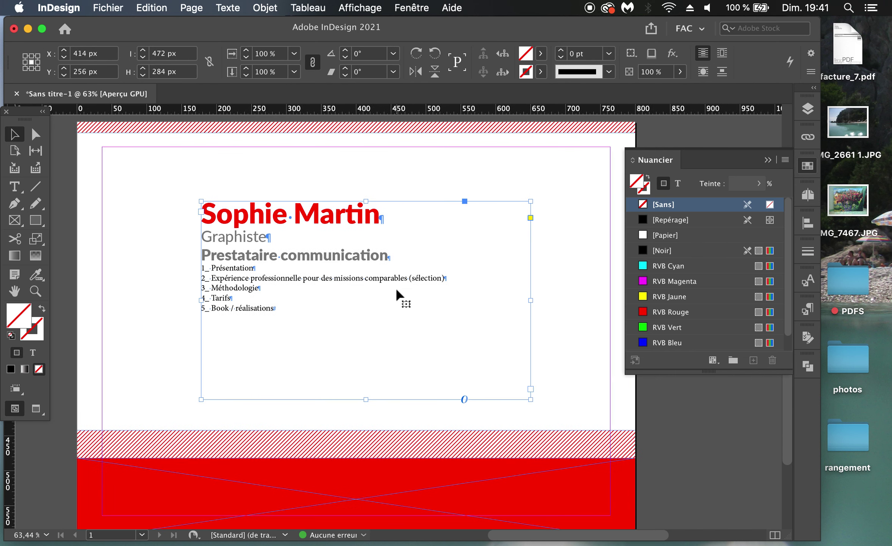
# - Set the space after the "Graphiste" paragraph to 12 px
pyautogui.press('t')
pyautogui.click(253, 237)
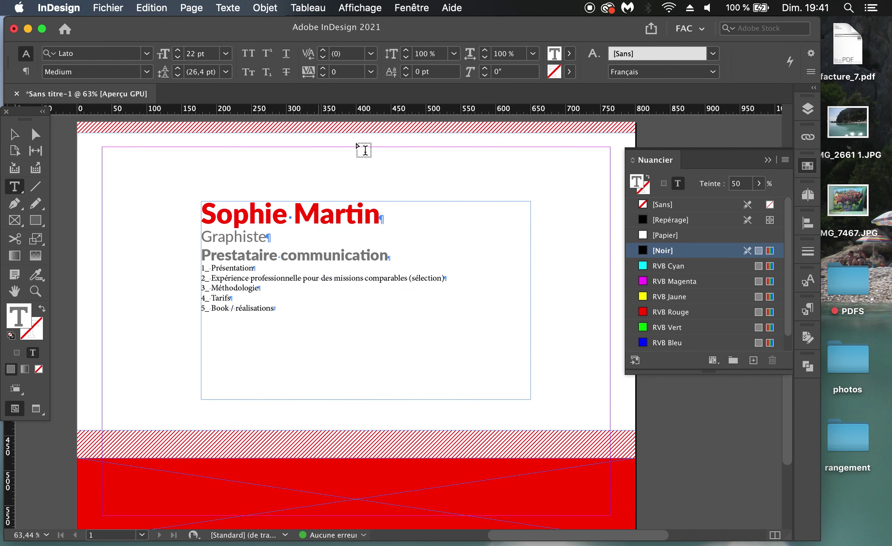
pyautogui.click(25, 71)
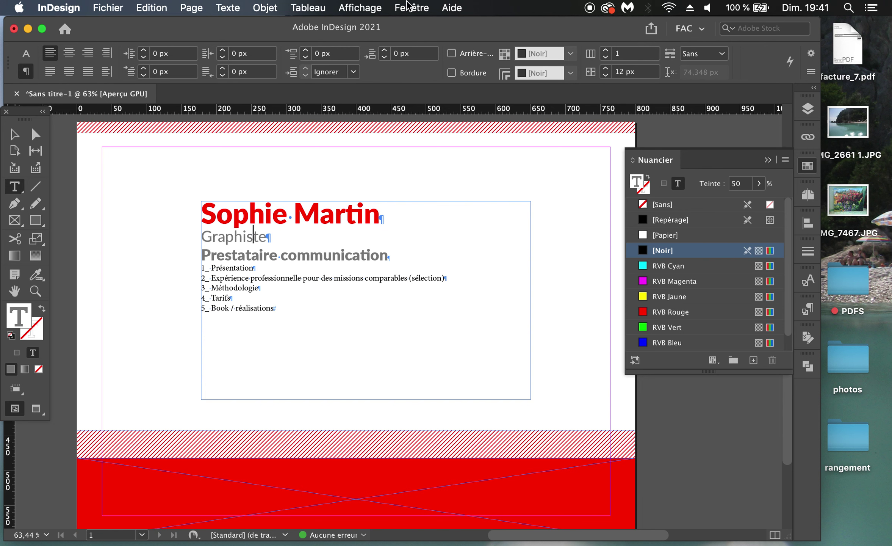
pyautogui.click(385, 50)
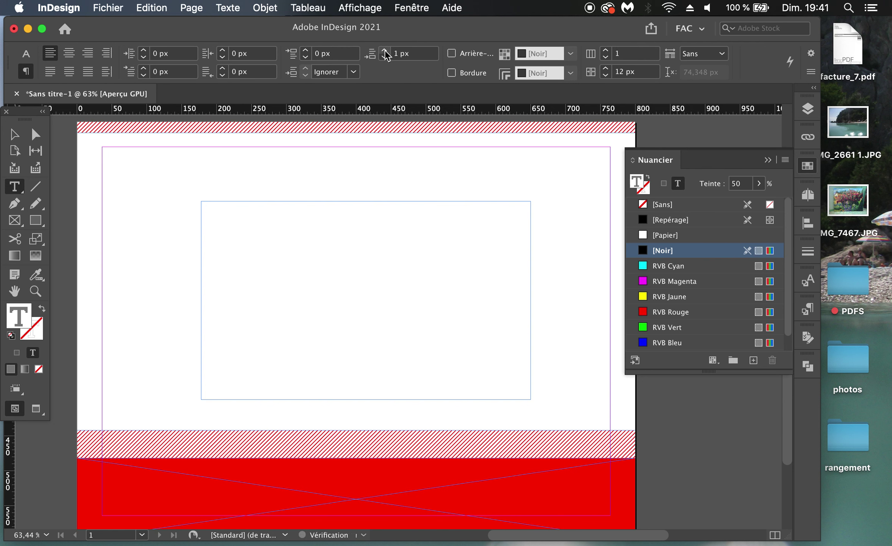
pyautogui.click(385, 50)
pyautogui.click(385, 50)
pyautogui.click(385, 51)
pyautogui.click(385, 50)
pyautogui.click(384, 50)
pyautogui.click(385, 50)
pyautogui.click(385, 50)
pyautogui.click(385, 50)
# - Set the space after the "Prestataire communication" paragraph to 25 px
pyautogui.click(335, 262)
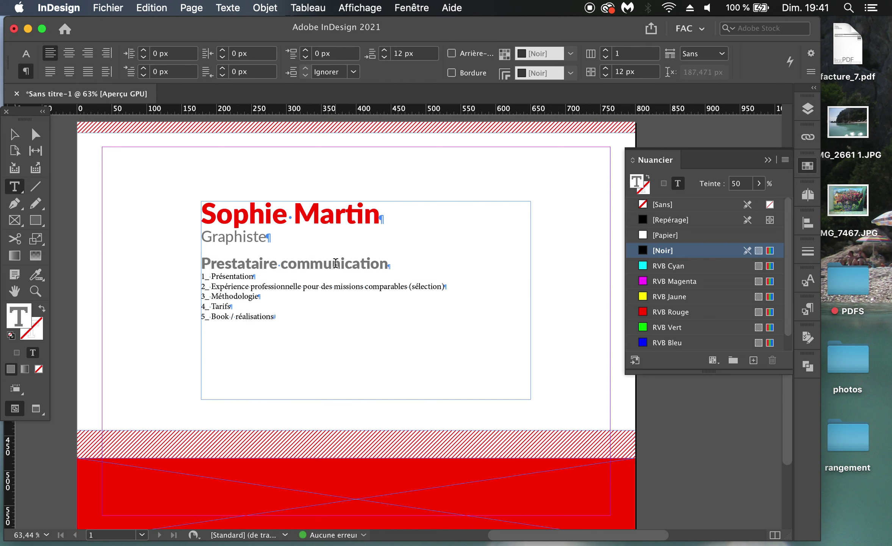
pyautogui.click(383, 50)
pyautogui.click(383, 50)
pyautogui.click(383, 50)
pyautogui.click(383, 49)
pyautogui.click(383, 50)
pyautogui.click(383, 50)
pyautogui.click(383, 49)
pyautogui.click(382, 49)
pyautogui.click(383, 50)
pyautogui.click(383, 50)
pyautogui.click(383, 50)
pyautogui.click(383, 50)
pyautogui.click(382, 49)
pyautogui.click(383, 49)
pyautogui.click(382, 50)
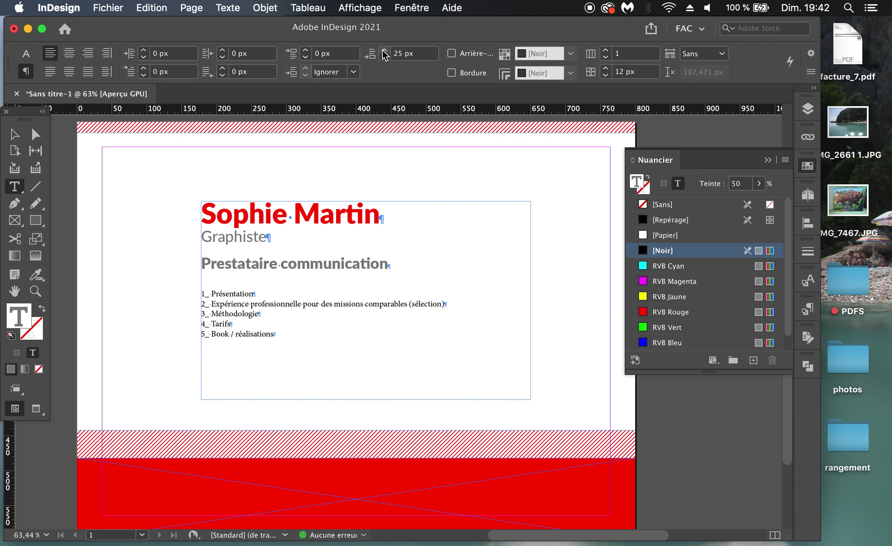
# - Increase the space after the "Graphiste" paragraph by a few more pixels
pyautogui.click(261, 236)
pyautogui.click(383, 50)
pyautogui.click(382, 50)
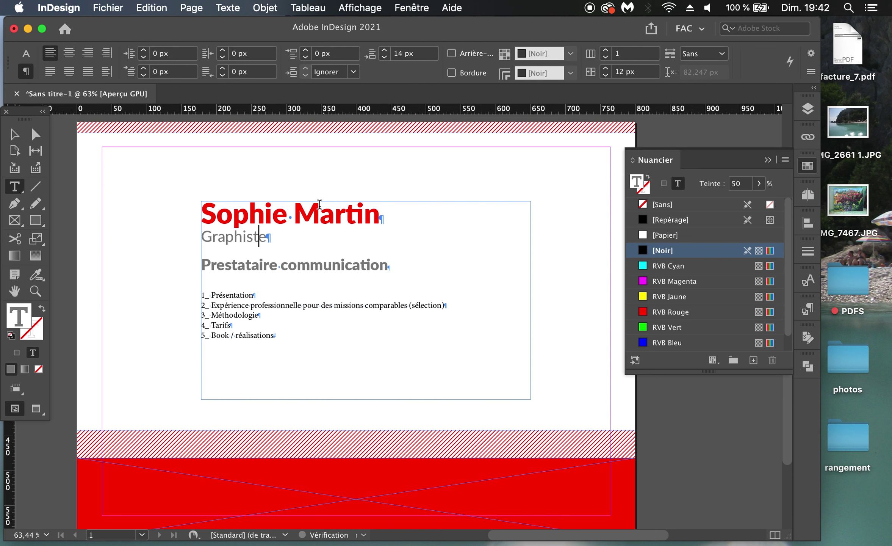
pyautogui.click(383, 49)
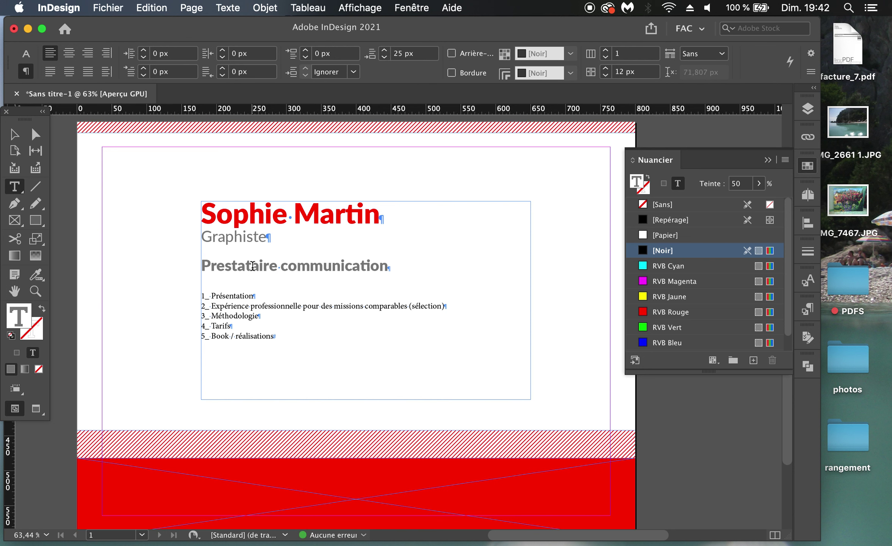
# - Set the five numbered list lines under "Prestataire communication" in Lato Regular
pyautogui.click(294, 288)
pyautogui.hscroll(1, 294, 289)
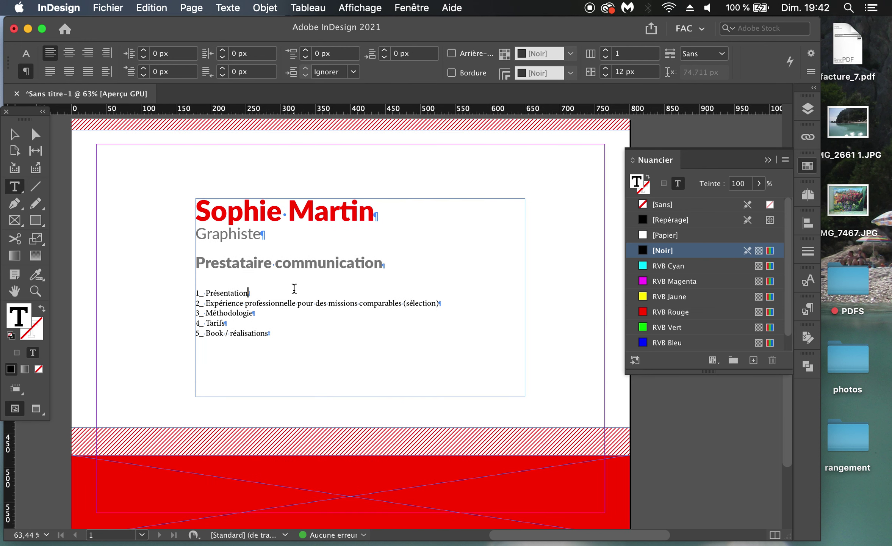
pyautogui.moveTo(273, 334); pyautogui.dragTo(179, 293)
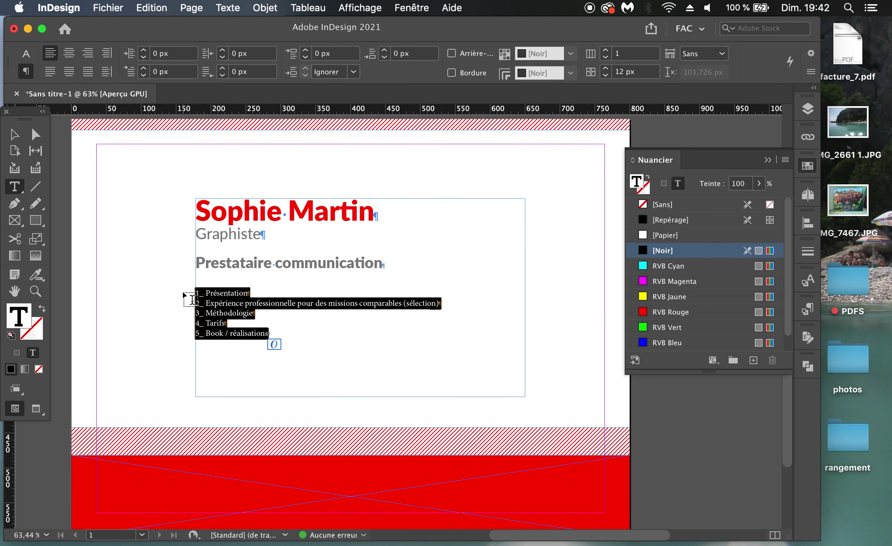
pyautogui.click(26, 53)
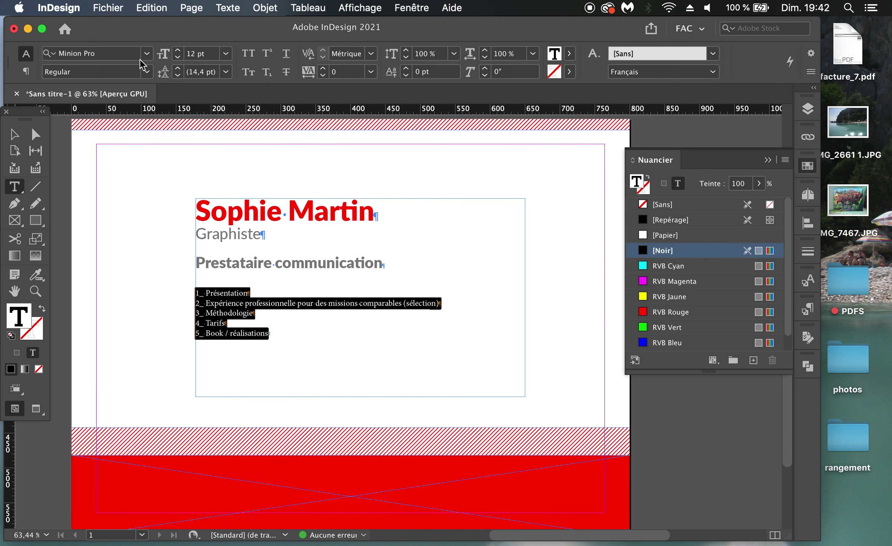
pyautogui.click(103, 56)
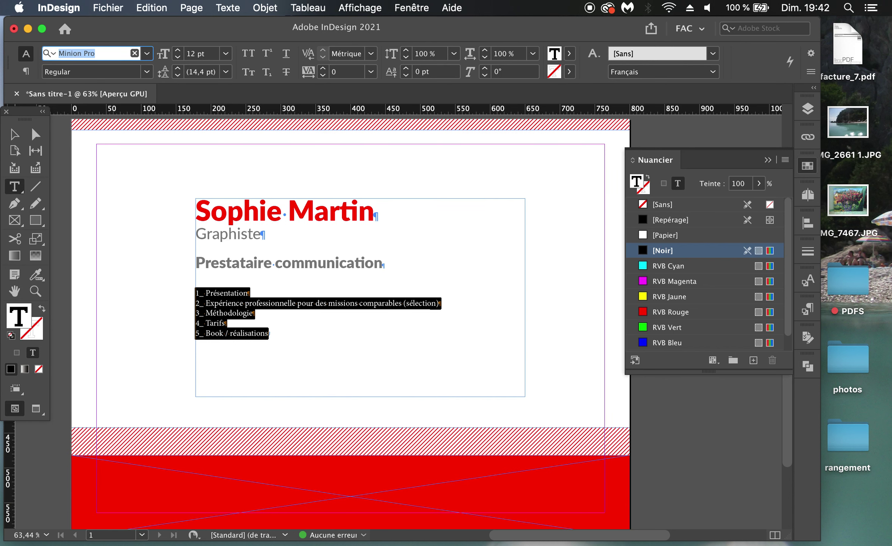
pyautogui.write('lato')
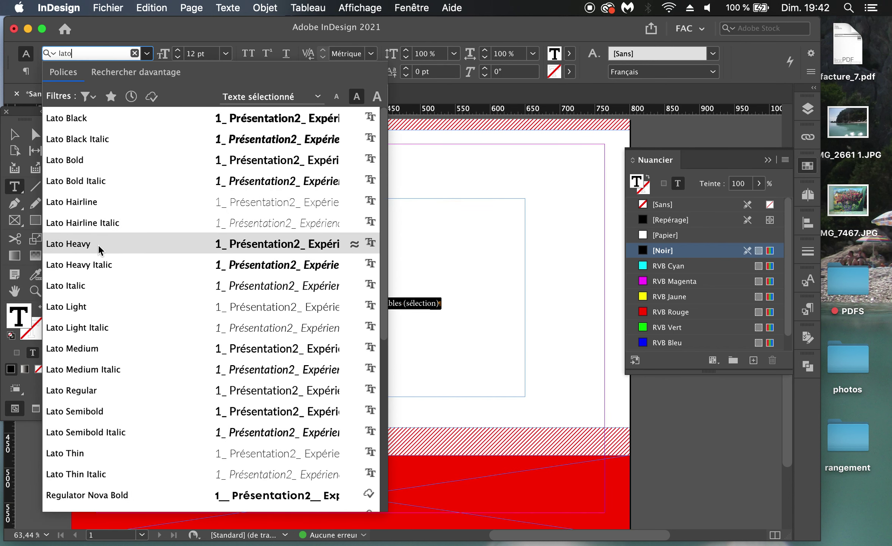
pyautogui.click(86, 390)
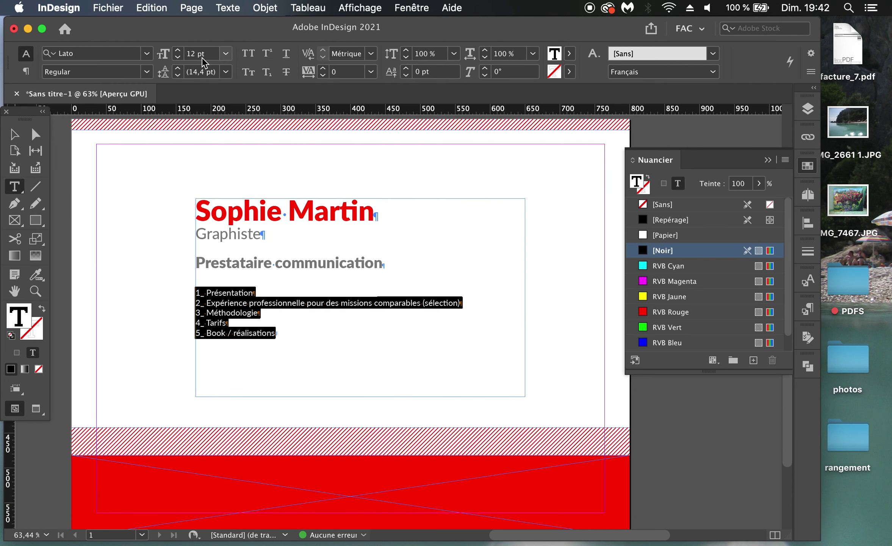
pyautogui.click(264, 341)
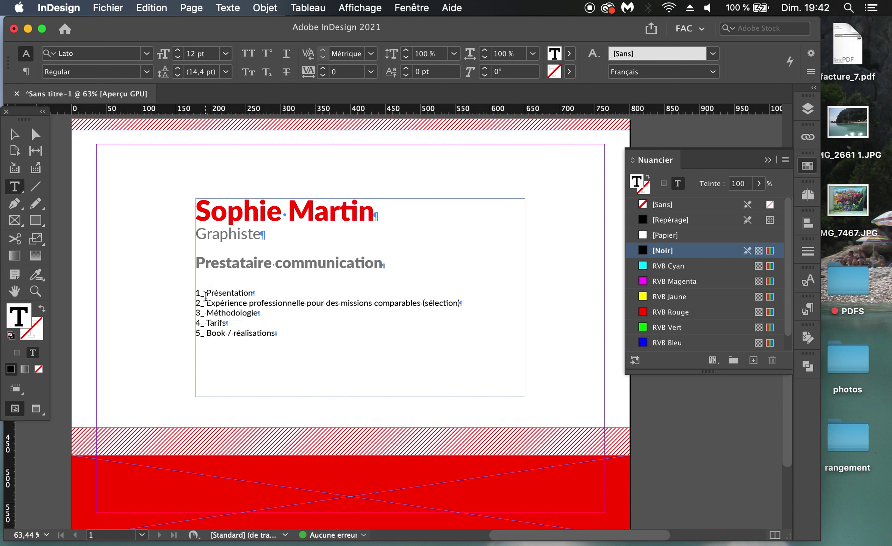
# - Colour the "1_" prefix of the first list line RVB Rouge and set its font style to Black
pyautogui.moveTo(204, 292); pyautogui.dragTo(195, 292)
pyautogui.click(679, 312)
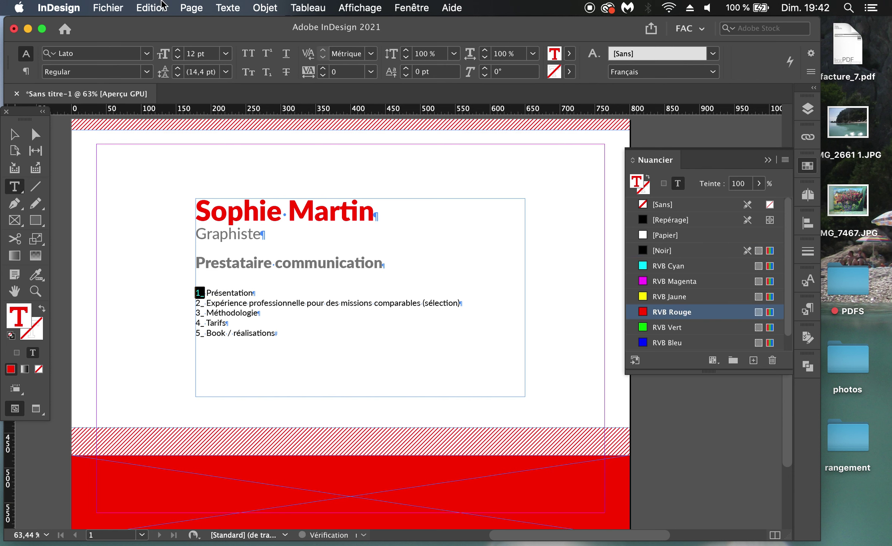
pyautogui.click(147, 72)
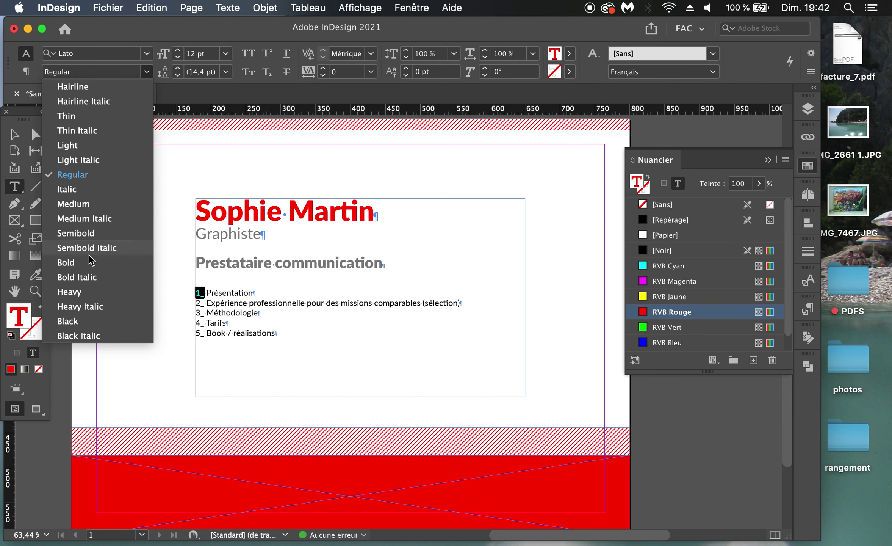
pyautogui.click(84, 322)
pyautogui.click(233, 305)
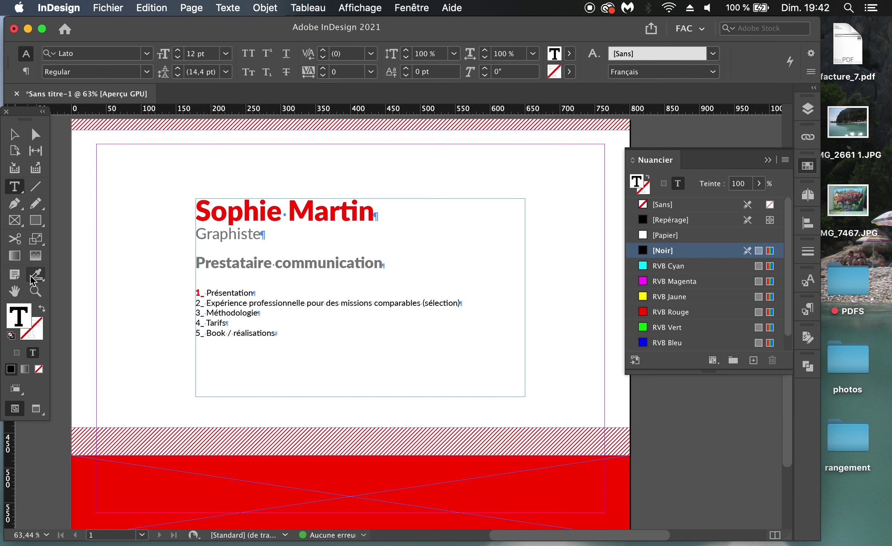
# - Copy the formatting of the "1_" prefix onto the "2_" prefix with the Eyedropper tool
pyautogui.moveTo(36, 279); pyautogui.dragTo(68, 306)
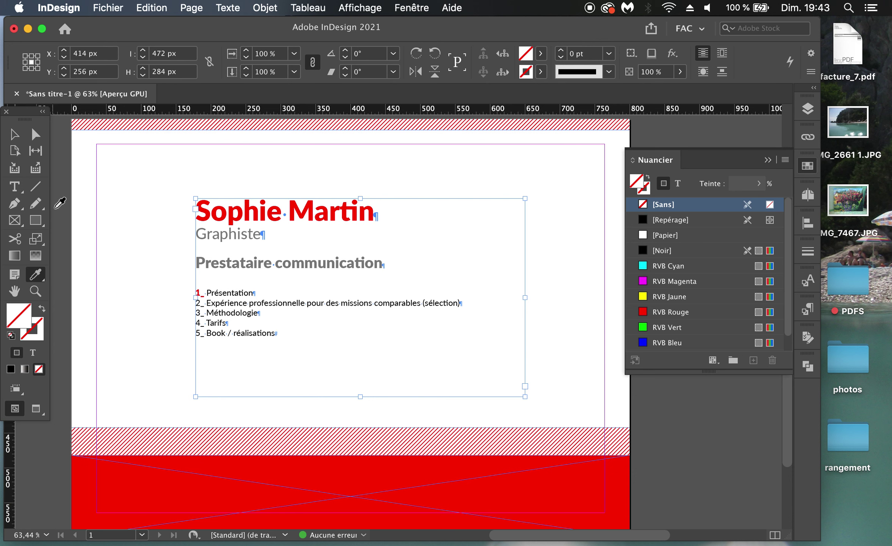
pyautogui.click(14, 193)
pyautogui.moveTo(205, 303); pyautogui.dragTo(194, 303)
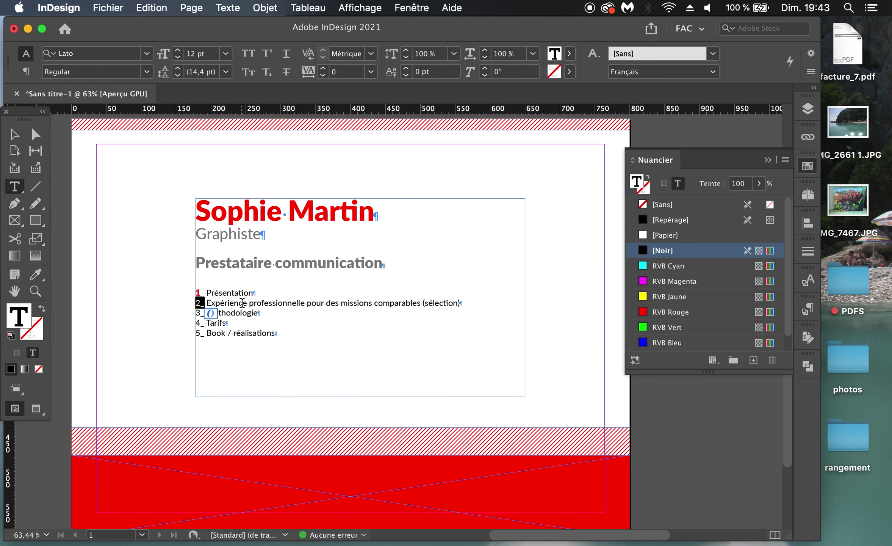
pyautogui.scroll(3, 241, 303)
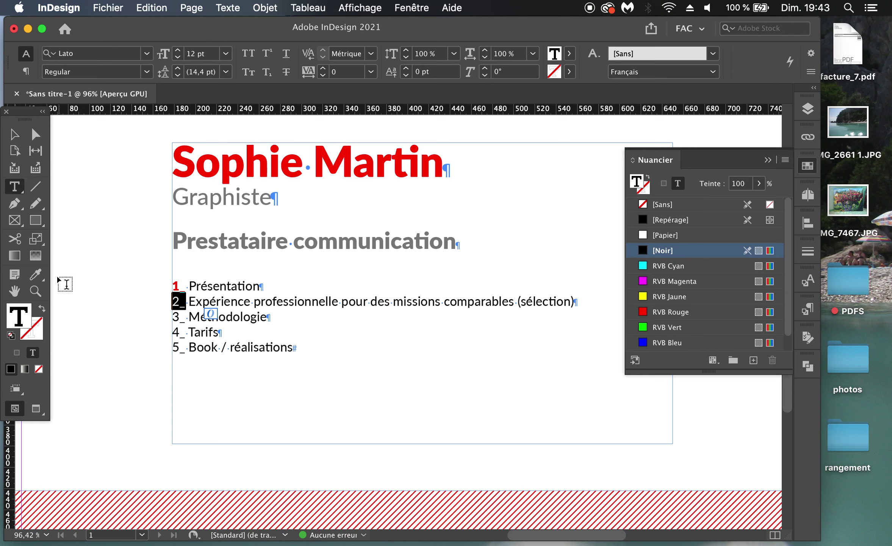
pyautogui.click(39, 278)
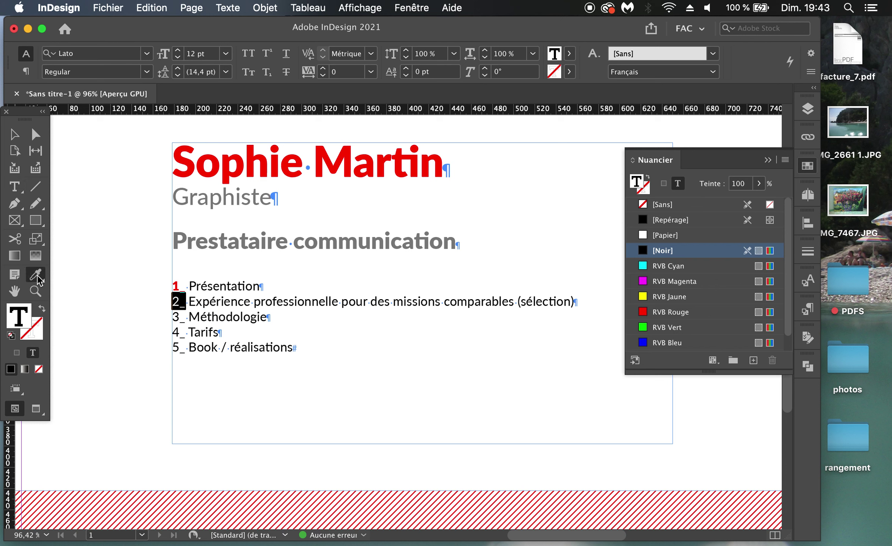
pyautogui.click(175, 285)
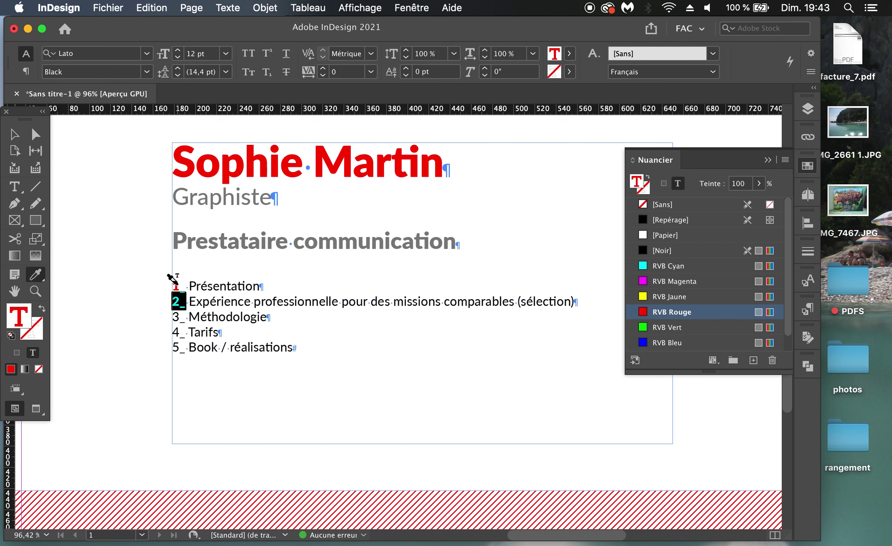
# - Apply the sampled red Black formatting to the "3_", "4_" and "5_" prefixes with the Eyedropper tool
pyautogui.click(180, 317)
pyautogui.press('Escape')
pyautogui.click(186, 335)
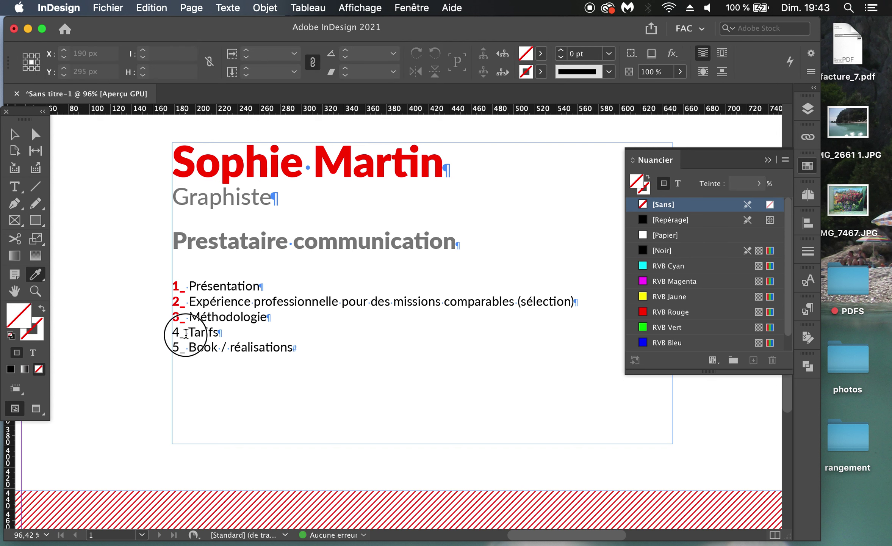
pyautogui.press('Escape')
pyautogui.moveTo(183, 348); pyautogui.dragTo(167, 348)
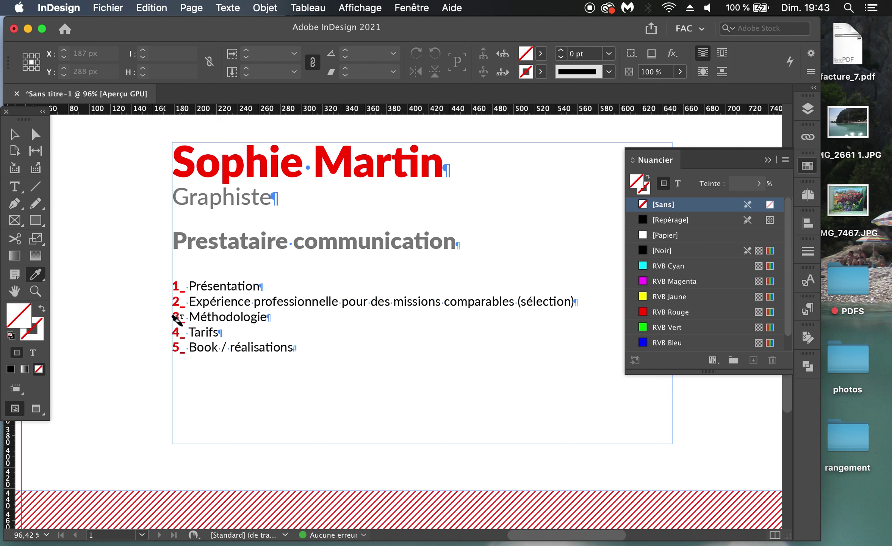
# - Examine which fill, character and paragraph attributes the Eyedropper copies in its options, and leave without saving changes
pyautogui.doubleClick(35, 278)
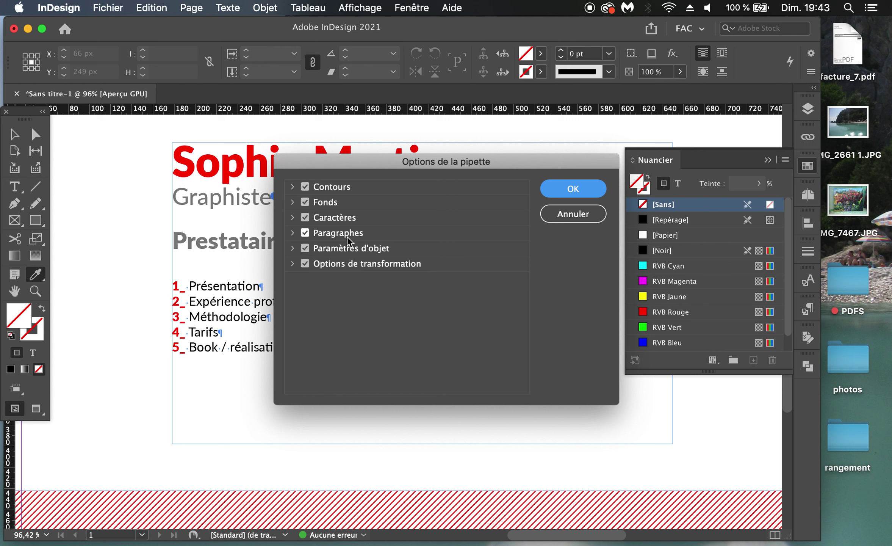
pyautogui.click(293, 232)
pyautogui.click(293, 233)
pyautogui.click(293, 218)
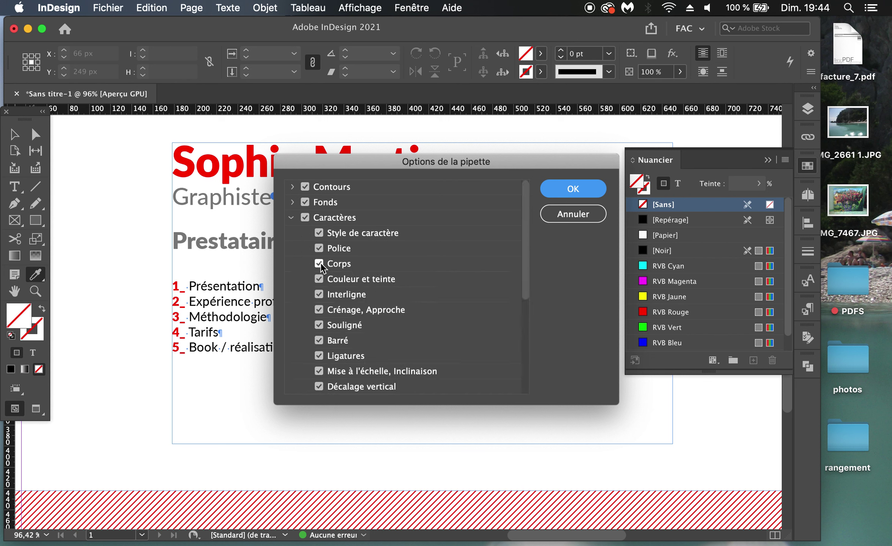
pyautogui.click(292, 217)
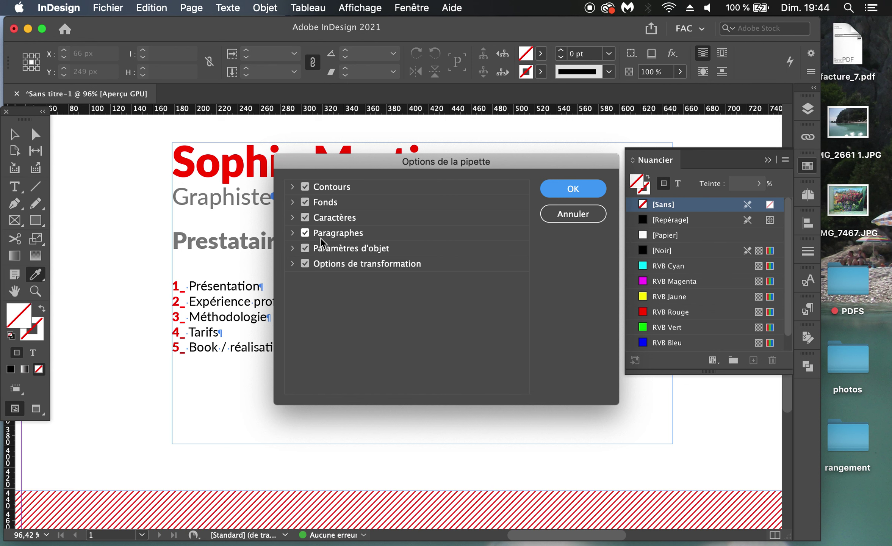
pyautogui.moveTo(331, 161); pyautogui.dragTo(418, 82)
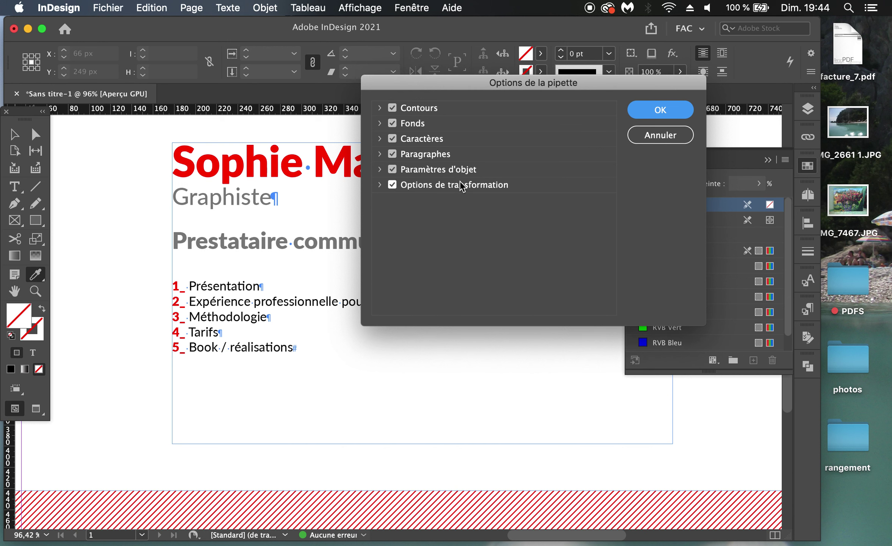
pyautogui.click(380, 123)
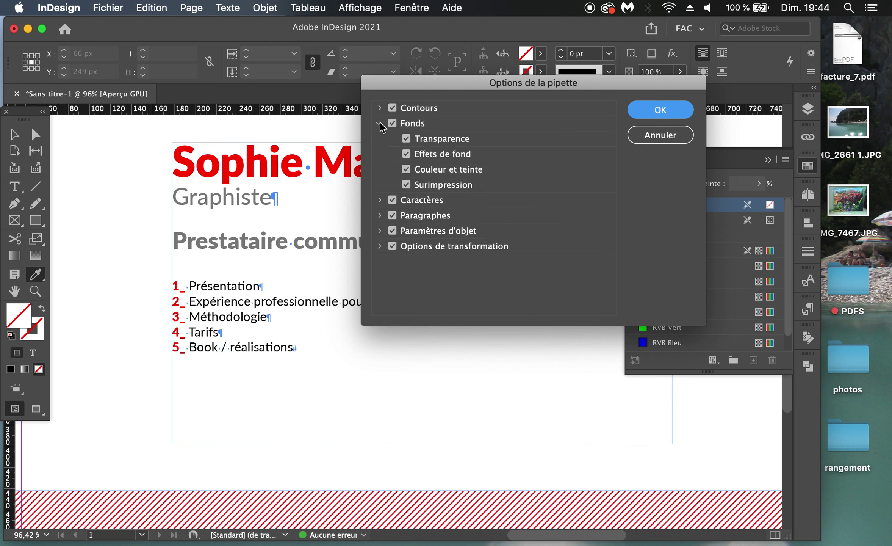
pyautogui.click(380, 122)
pyautogui.click(379, 139)
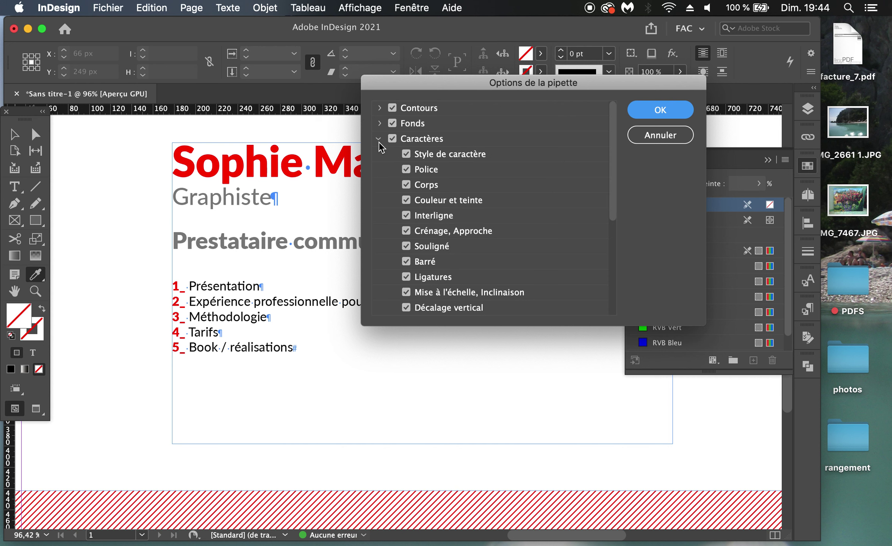
pyautogui.click(404, 199)
pyautogui.click(378, 138)
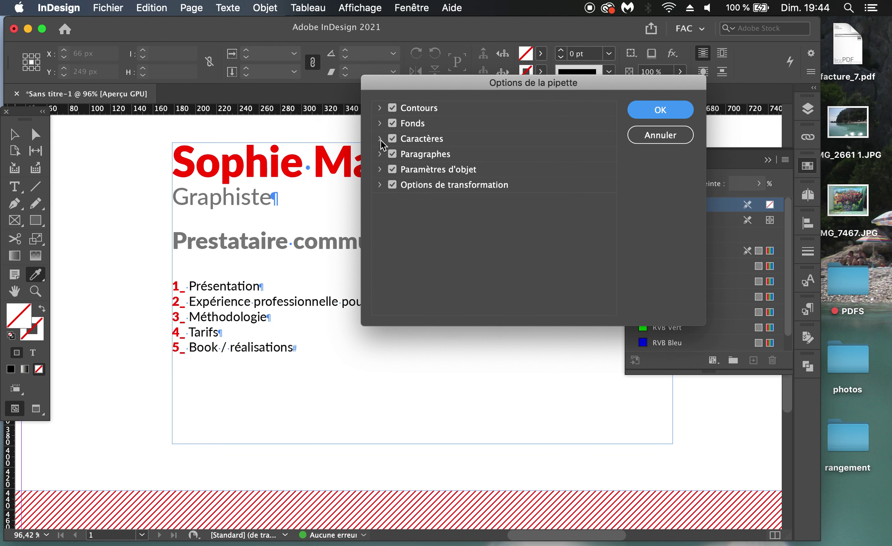
pyautogui.click(666, 134)
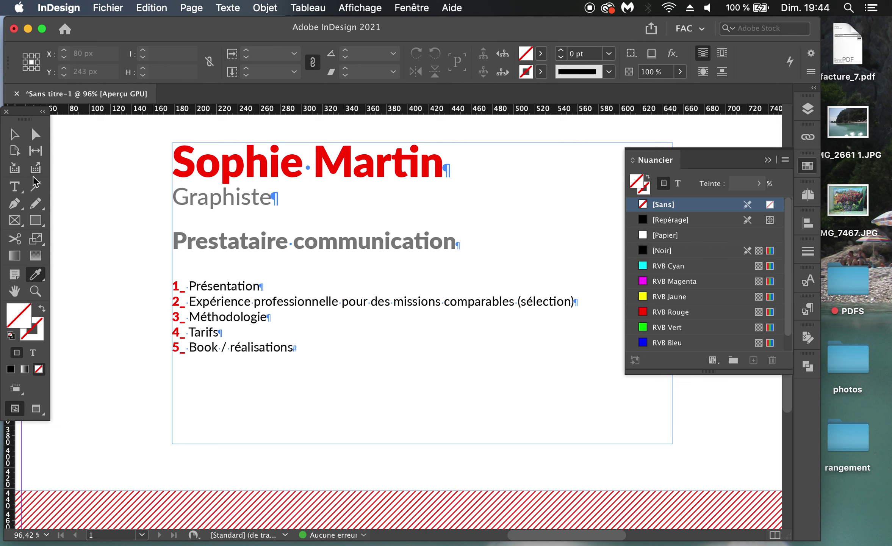
# - Check the cover in book.pdf in Acrobat, return to InDesign and draw a horizontal line about 24 px long left of the name title
pyautogui.click(14, 134)
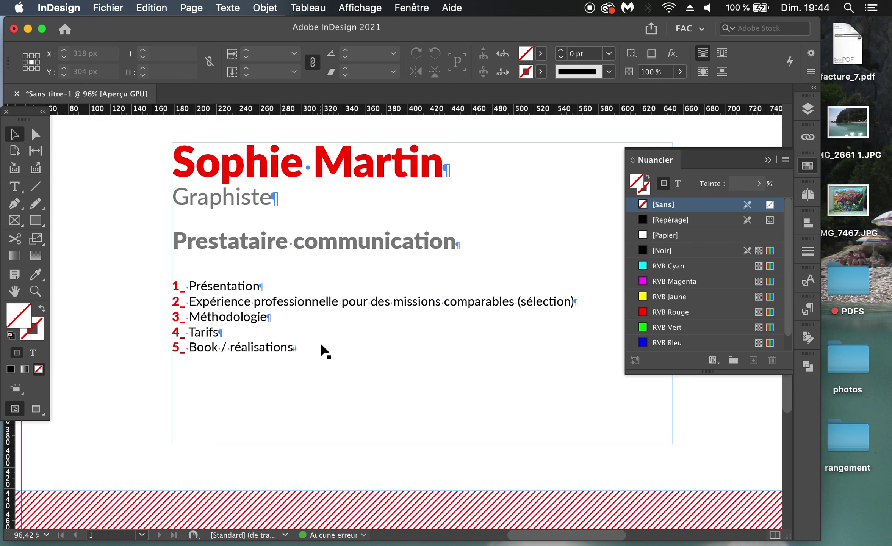
pyautogui.scroll(-5, 321, 351)
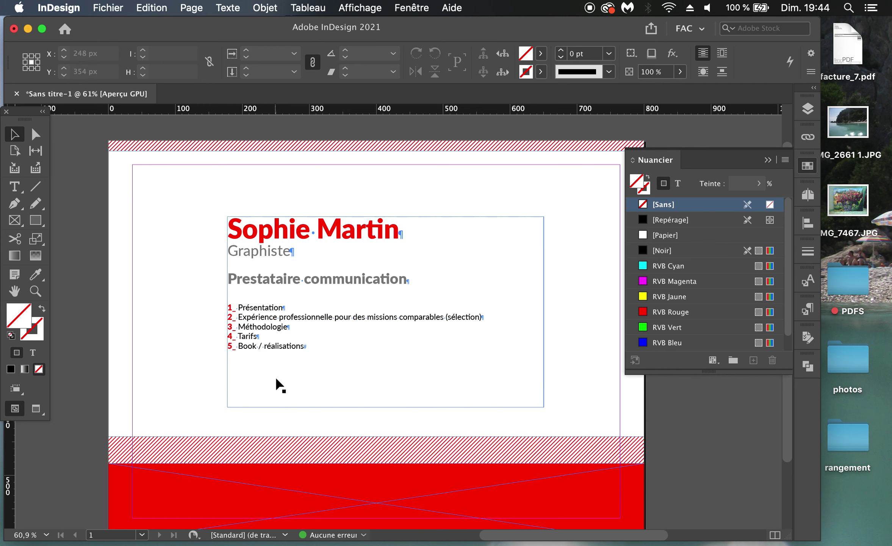
pyautogui.press('super+Tab')
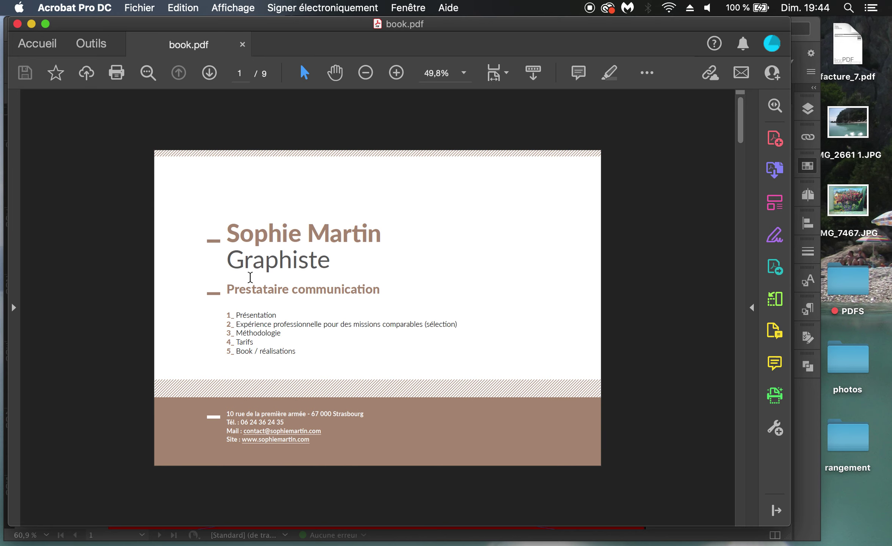
pyautogui.press('super+Tab')
pyautogui.click(35, 187)
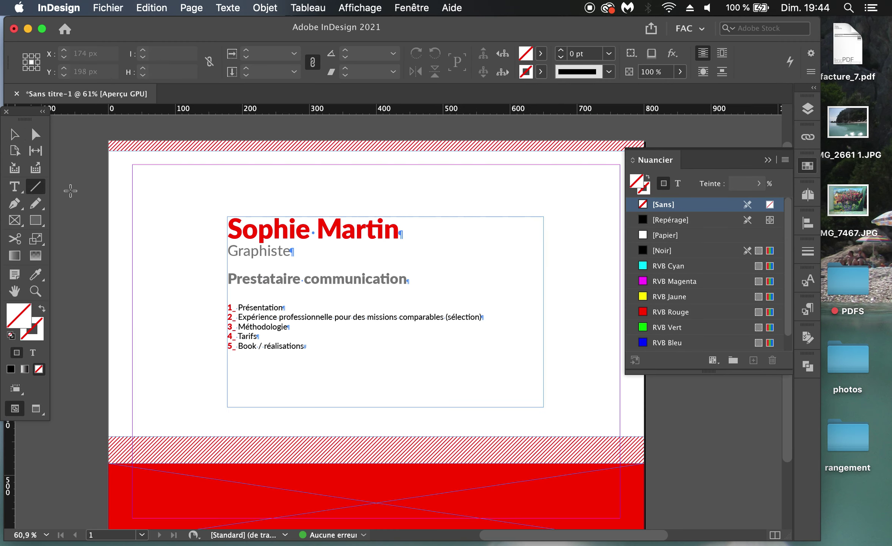
pyautogui.press('super+Tab')
pyautogui.press('super+Tab')
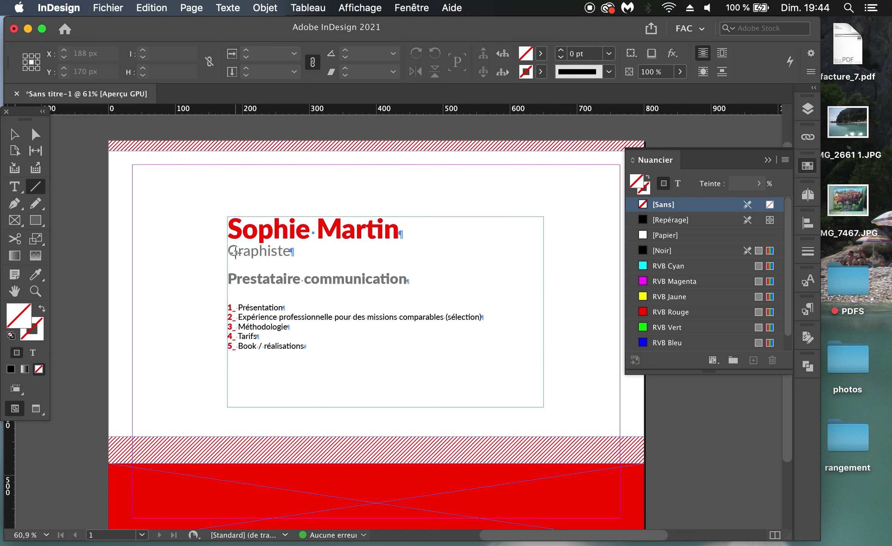
pyautogui.moveTo(200, 243); pyautogui.dragTo(217, 246)
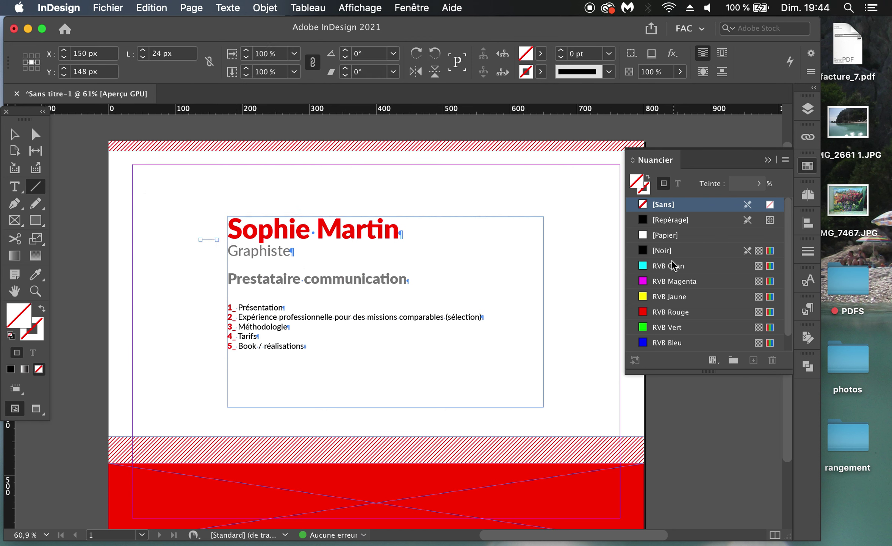
# - Give the short line beside the name title an RVB Rouge stroke with a weight of 5 pt
pyautogui.click(645, 187)
pyautogui.click(683, 311)
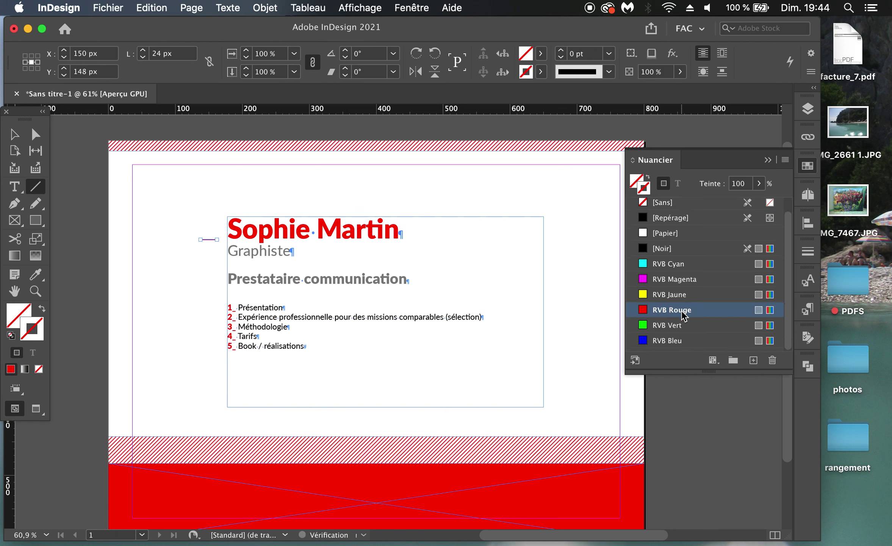
pyautogui.click(809, 251)
pyautogui.click(682, 263)
pyautogui.click(682, 263)
pyautogui.click(683, 263)
pyautogui.click(683, 263)
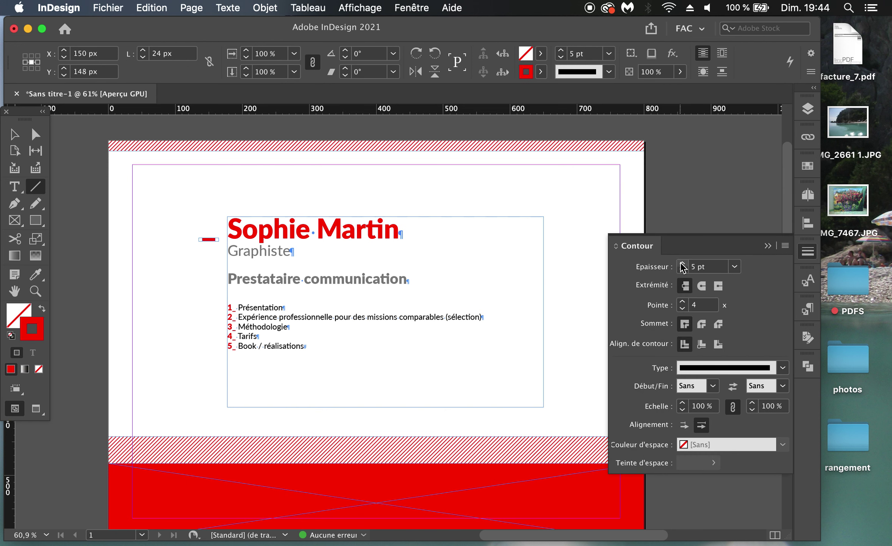
# - Duplicate the red dash straight down beside the "Prestataire communication" line, at about Y 216,5 px
pyautogui.click(766, 249)
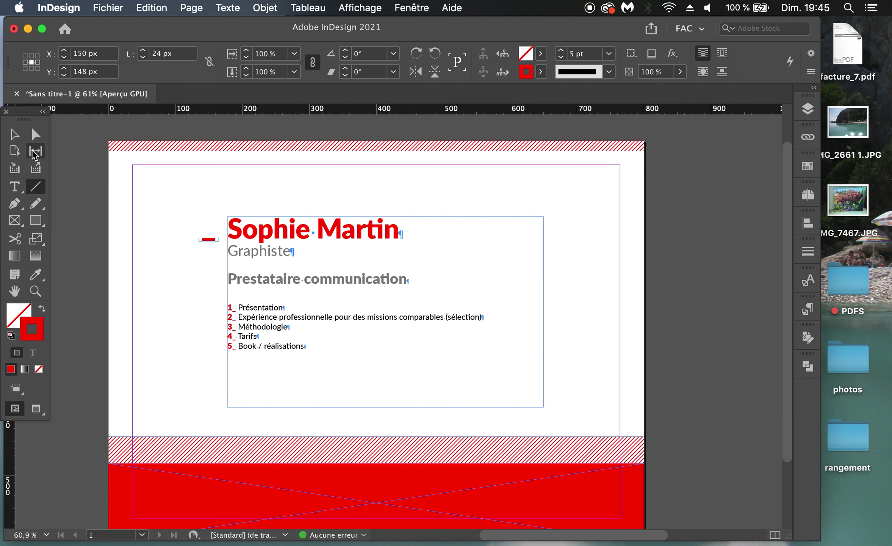
pyautogui.click(15, 135)
pyautogui.press('super+Tab')
pyautogui.press('super+Tab')
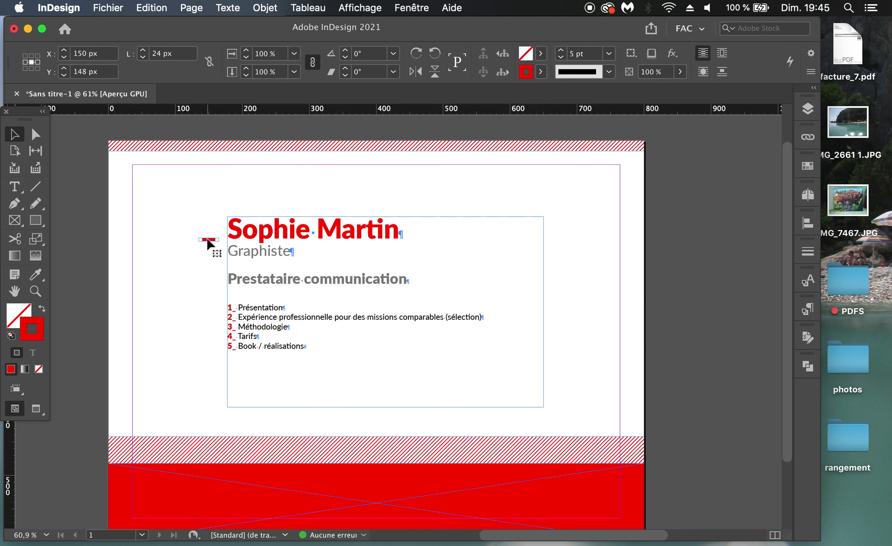
pyautogui.click(207, 240)
pyautogui.moveTo(210, 244); pyautogui.dragTo(213, 292)
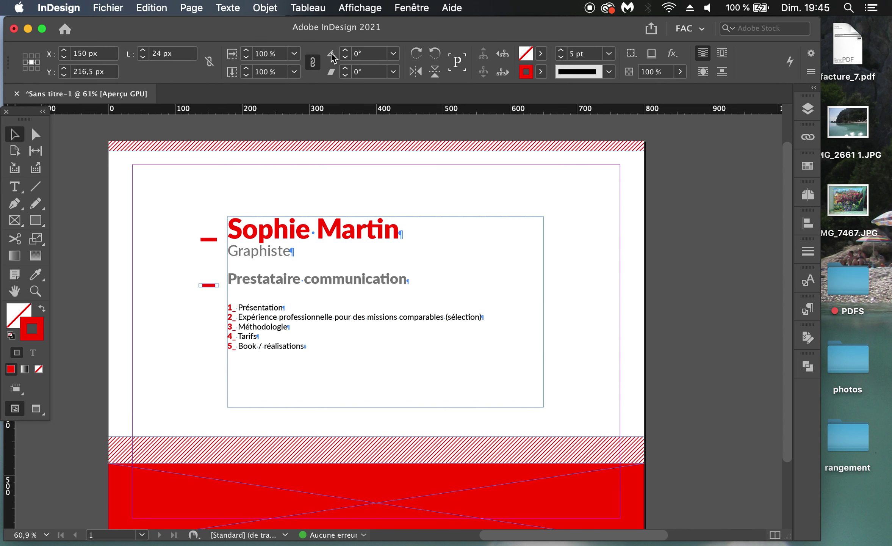
pyautogui.click(359, 7)
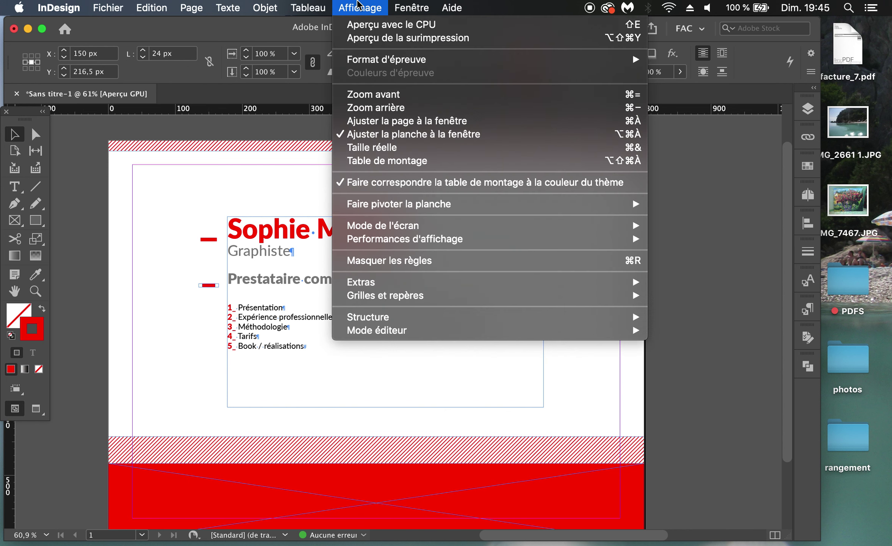
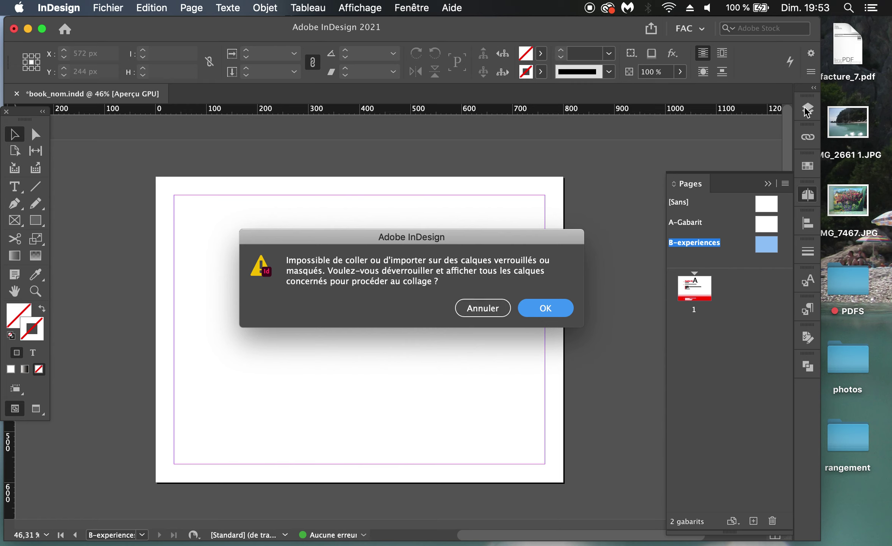
# - Allow pasting the hatched band onto the locked layers of the B-experiences master, check page 2 of book.pdf, and move the band down to about Y 64 px
pyautogui.click(545, 308)
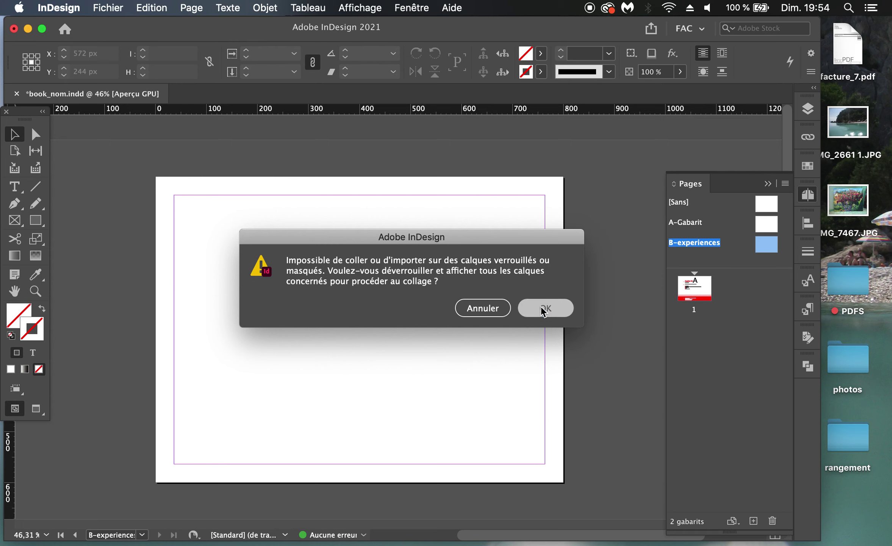
pyautogui.click(808, 108)
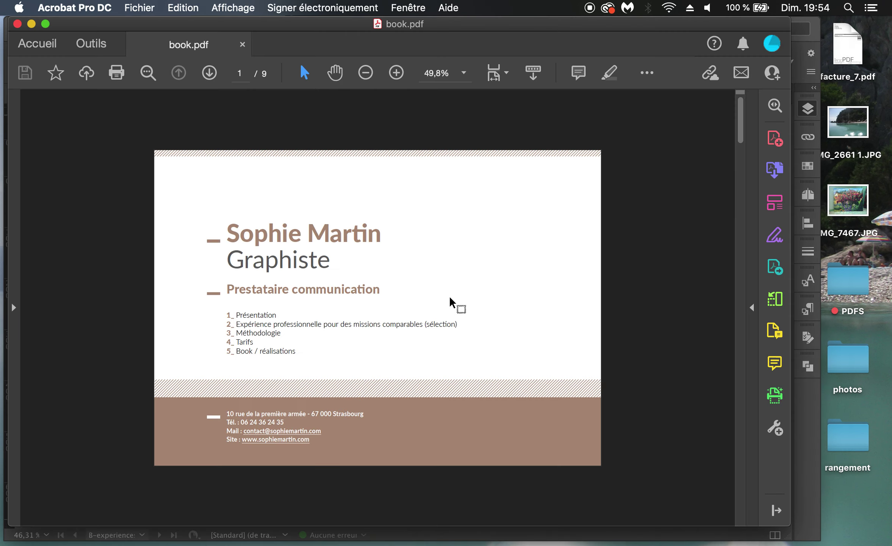
pyautogui.scroll(-3, 453, 302)
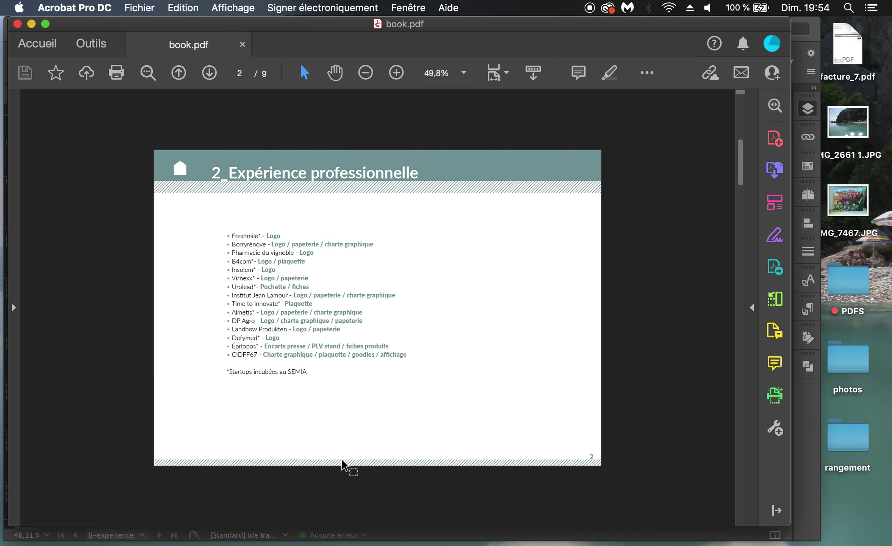
pyautogui.press('super+Tab')
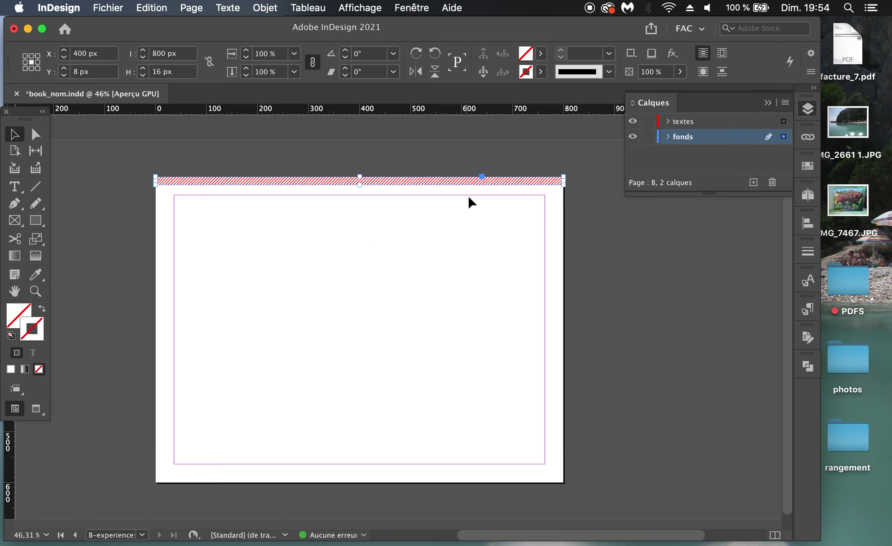
pyautogui.click(451, 207)
pyautogui.moveTo(447, 210); pyautogui.dragTo(447, 209)
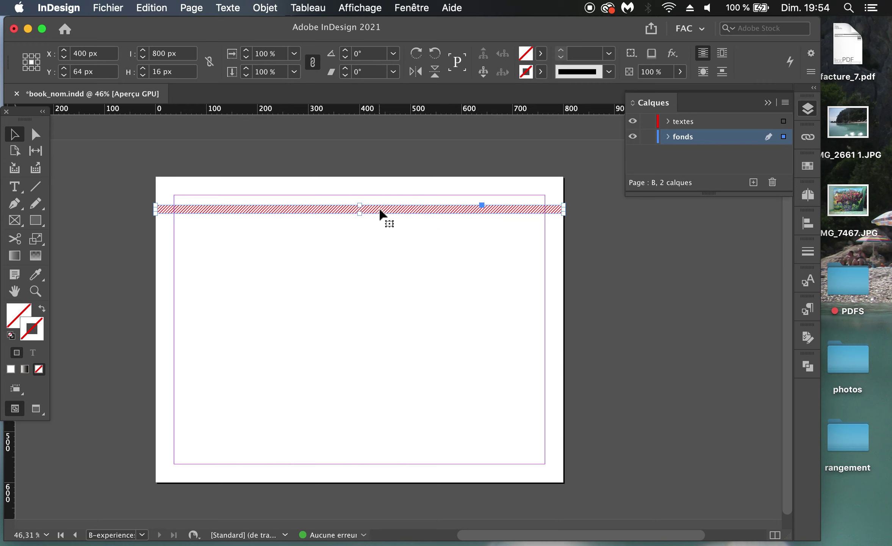
# - Compare with the pages of book.pdf in Acrobat, return to InDesign and stretch the hatched band's frame downward to about 110 px high
pyautogui.press('super+Tab')
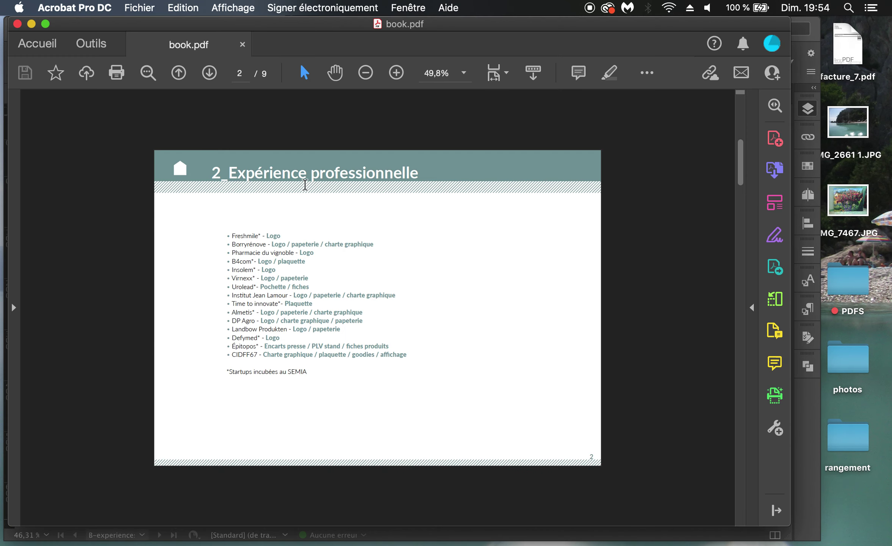
pyautogui.scroll(2, 309, 185)
pyautogui.press('super+Tab')
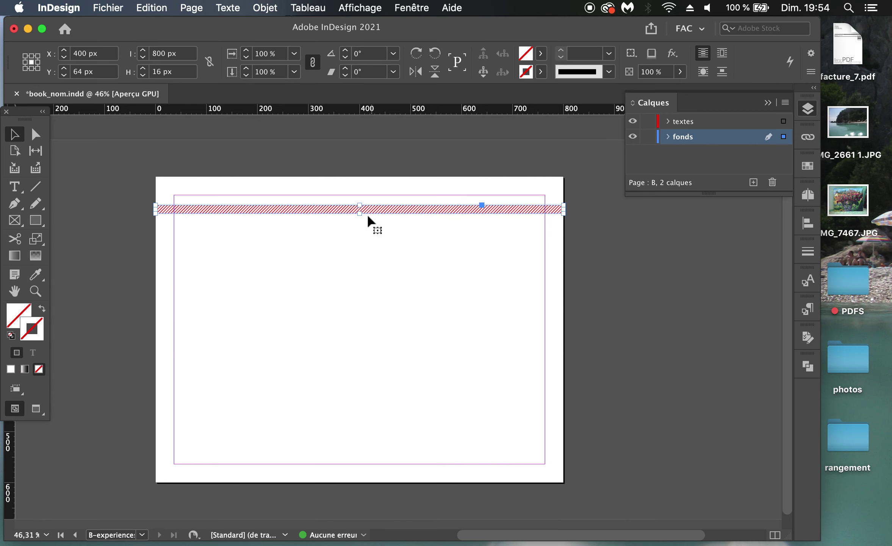
pyautogui.moveTo(359, 213); pyautogui.dragTo(359, 262)
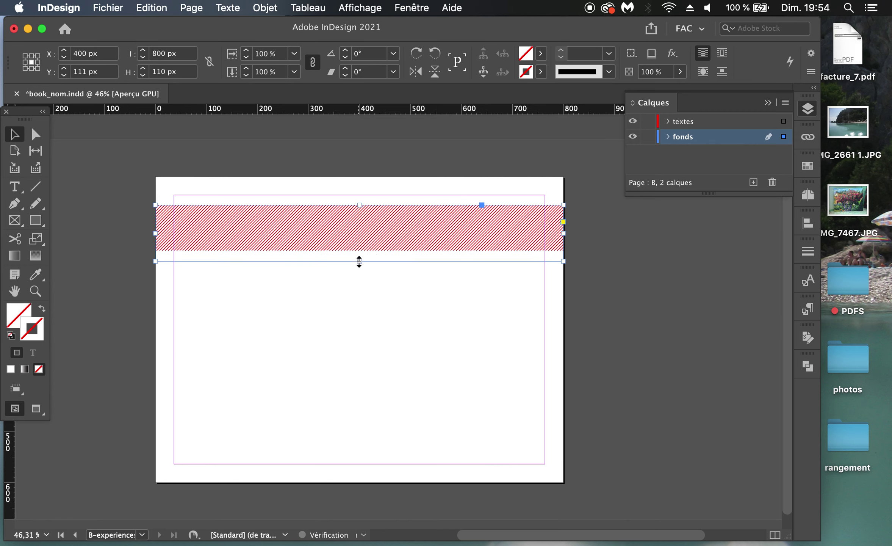
# - Recolour the hatch lines inside the band with a new RVB stroke swatch mixed to Rouge 86, Vert 103, Bleu 104
pyautogui.click(359, 233)
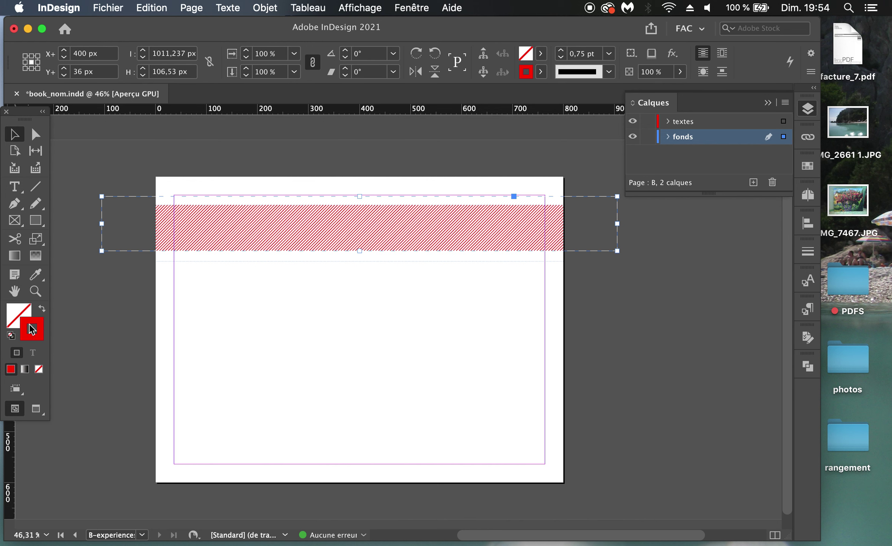
pyautogui.click(801, 167)
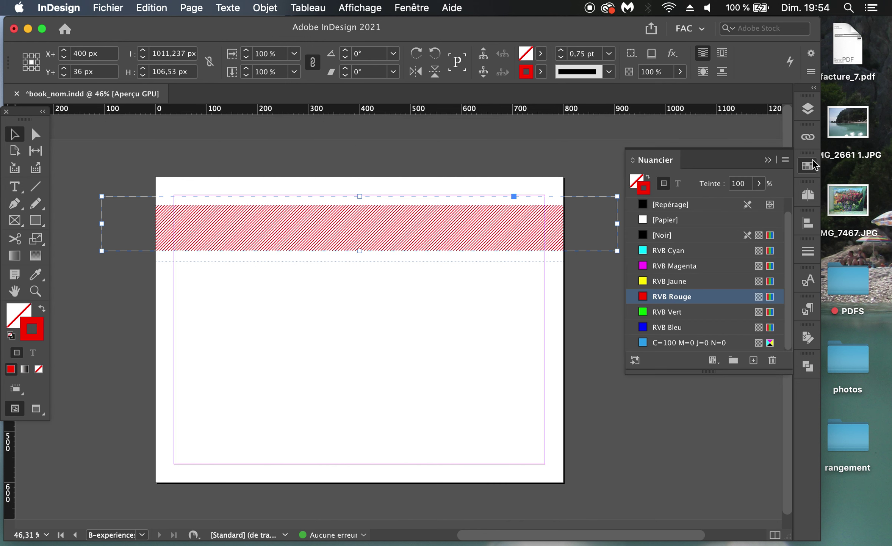
pyautogui.moveTo(728, 372); pyautogui.dragTo(734, 465)
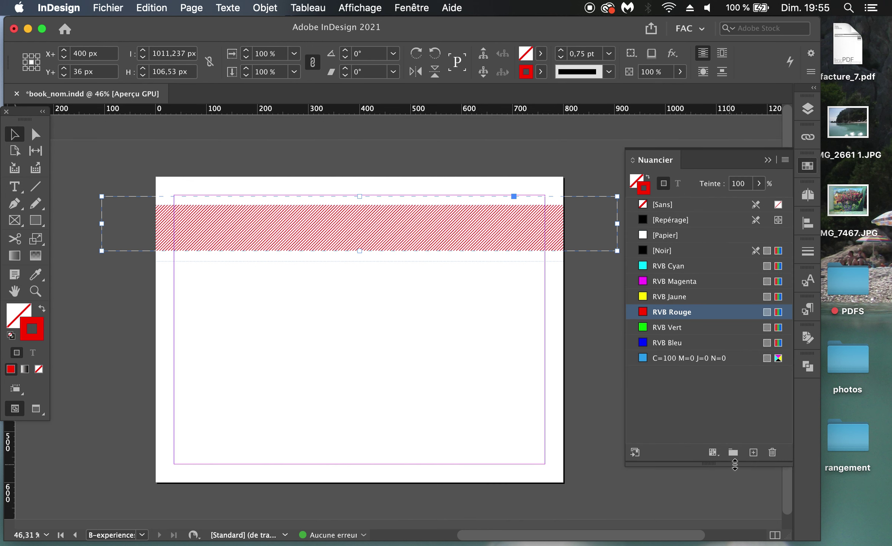
pyautogui.click(786, 160)
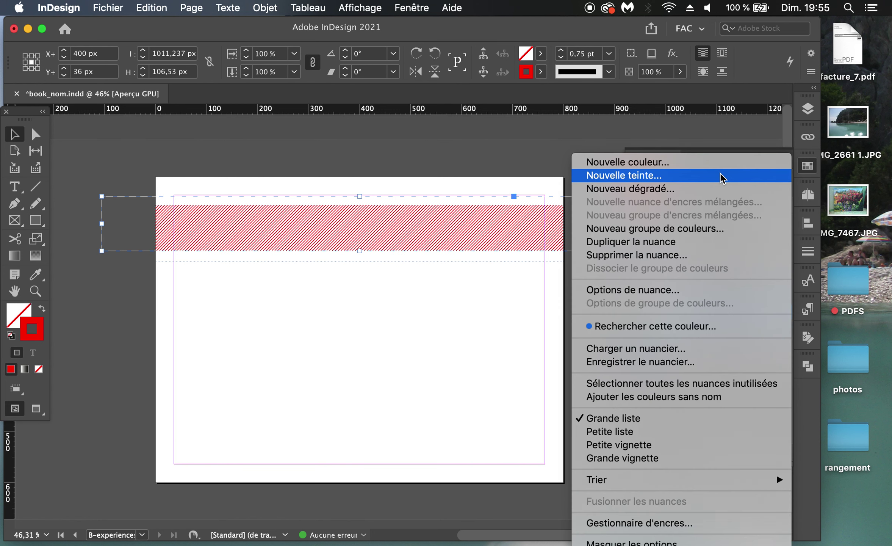
pyautogui.click(721, 162)
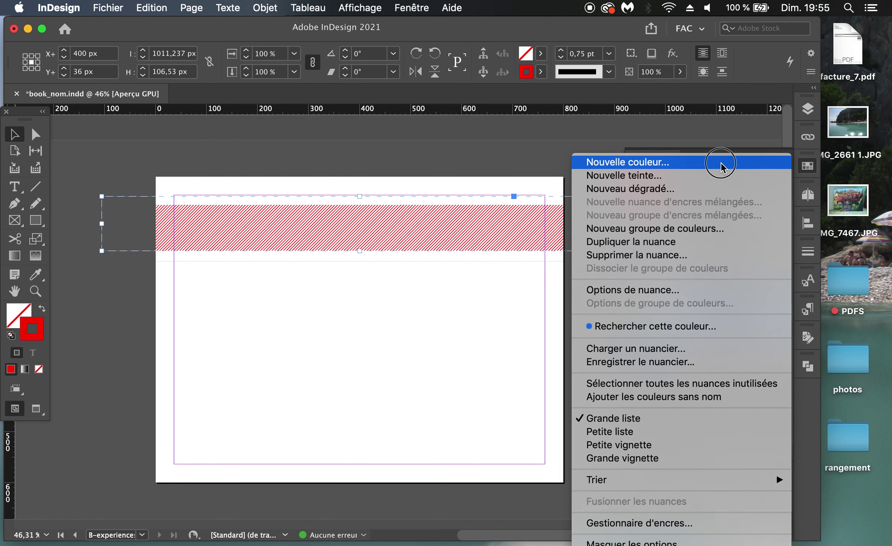
pyautogui.click(652, 200)
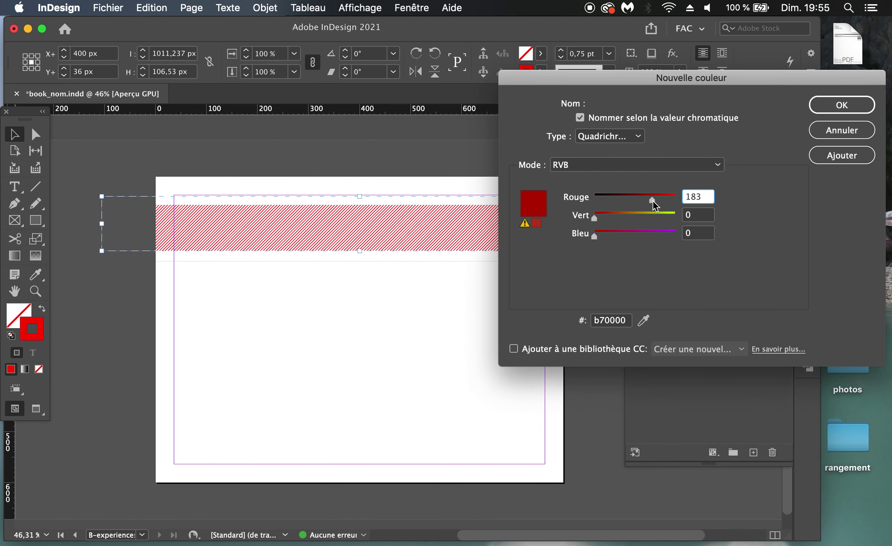
pyautogui.click(667, 215)
pyautogui.moveTo(675, 215); pyautogui.dragTo(648, 220)
pyautogui.click(623, 193)
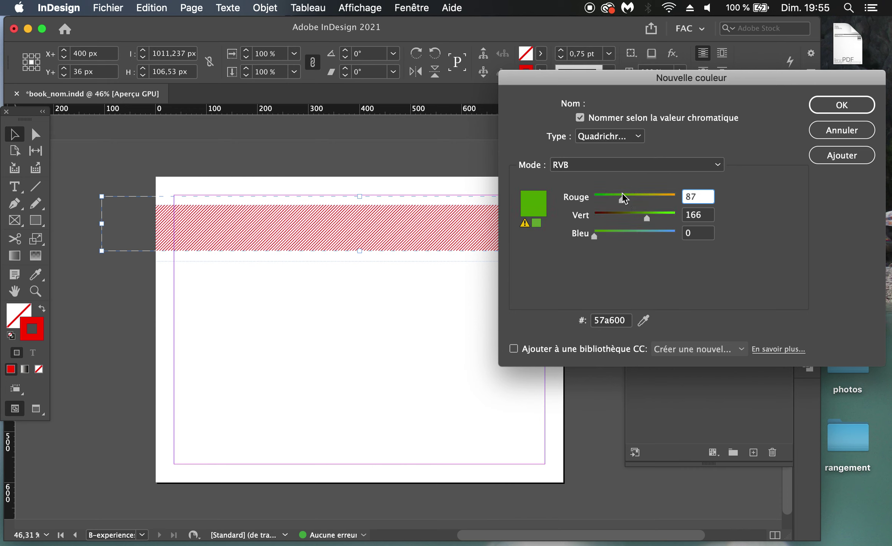
pyautogui.click(626, 235)
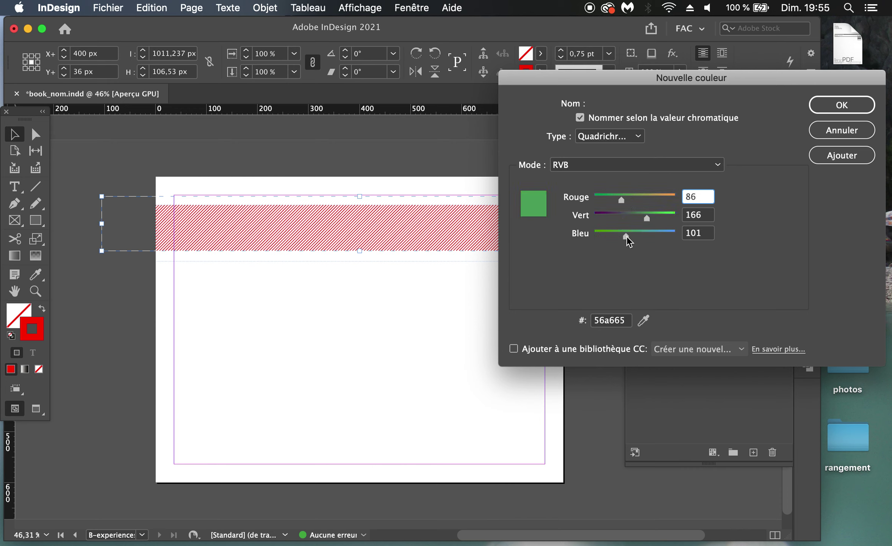
pyautogui.click(627, 236)
pyautogui.click(619, 216)
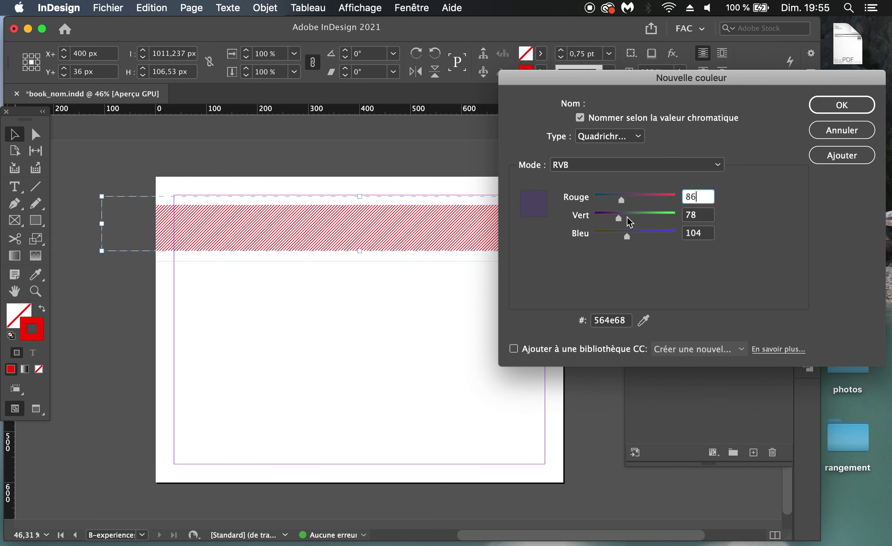
pyautogui.click(627, 218)
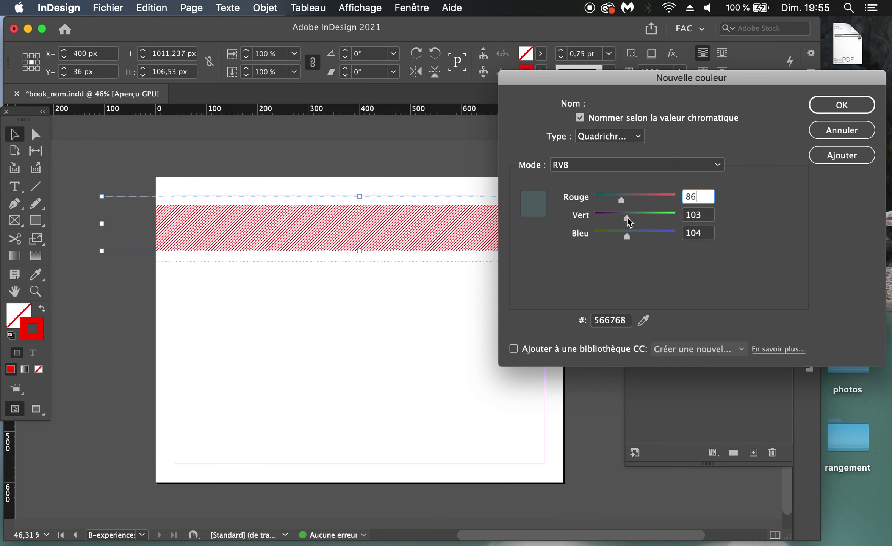
pyautogui.click(828, 110)
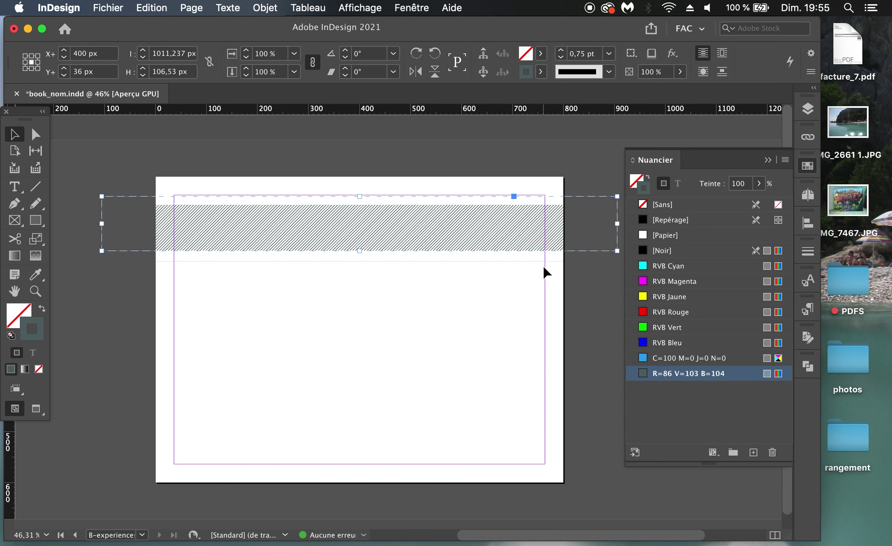
# - Try the R=86 V=103 B=104 swatch as the outer band frame's stroke, and set that stroke back to [Sans]
pyautogui.click(523, 281)
pyautogui.click(513, 235)
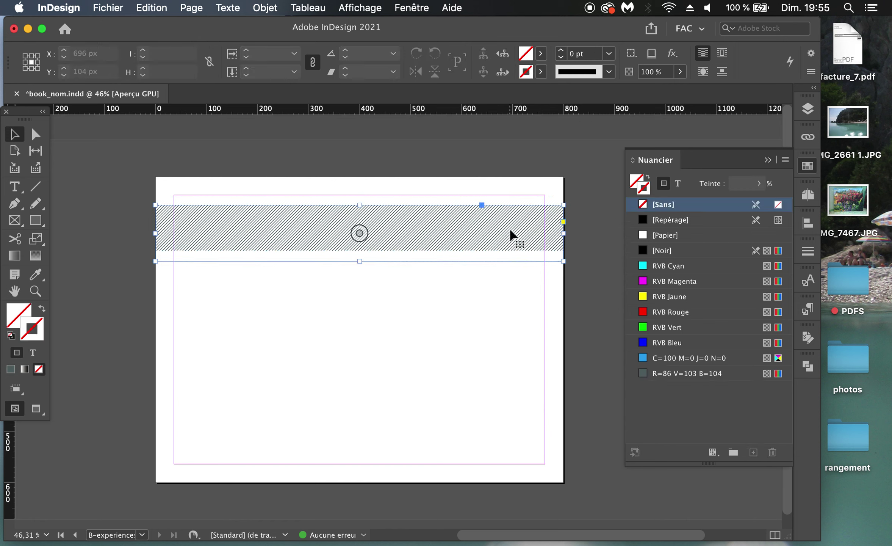
pyautogui.click(696, 374)
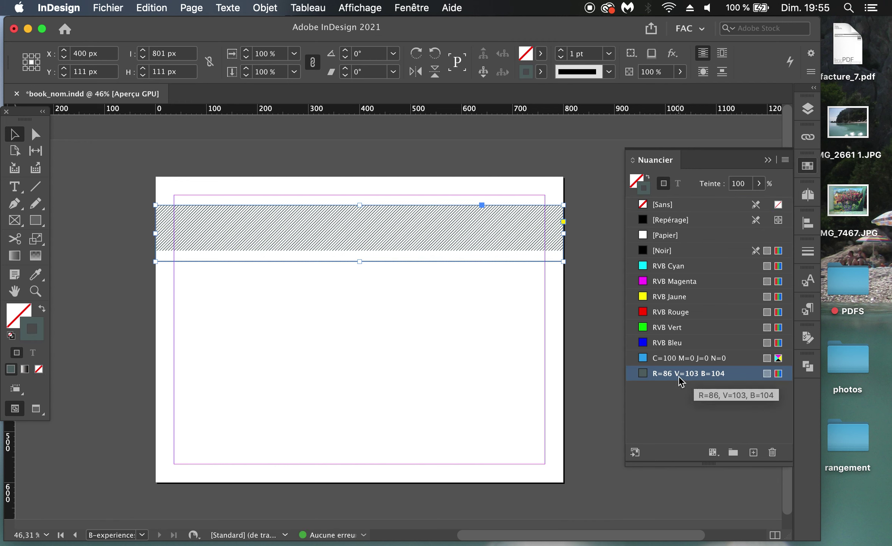
pyautogui.click(516, 299)
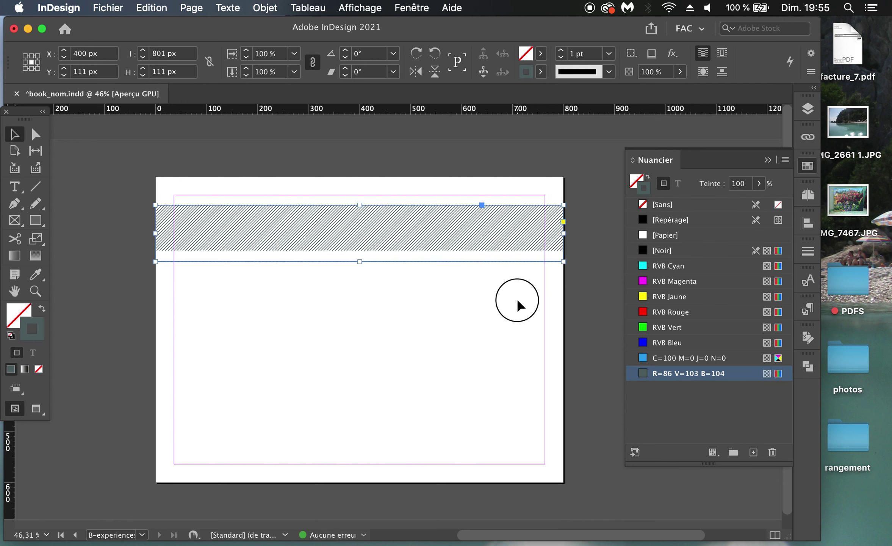
pyautogui.click(543, 235)
pyautogui.click(644, 203)
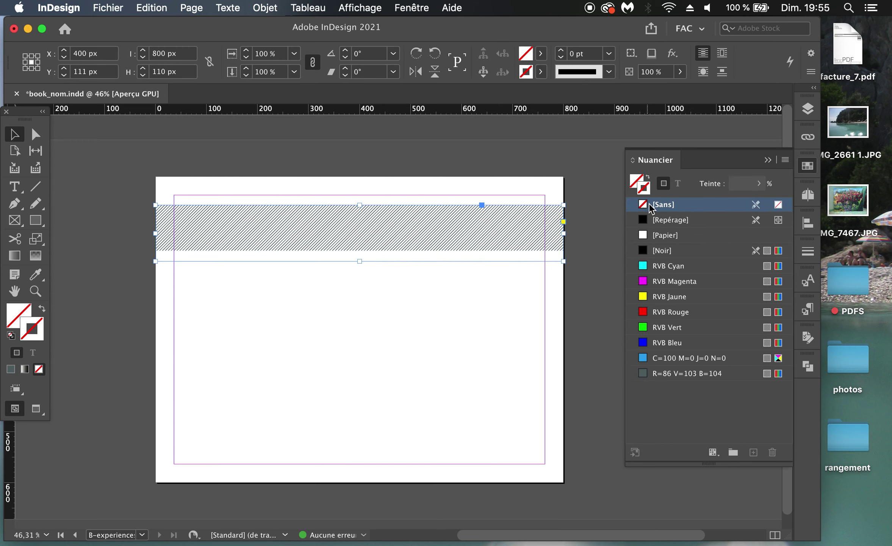
pyautogui.click(543, 292)
pyautogui.click(539, 245)
pyautogui.click(542, 348)
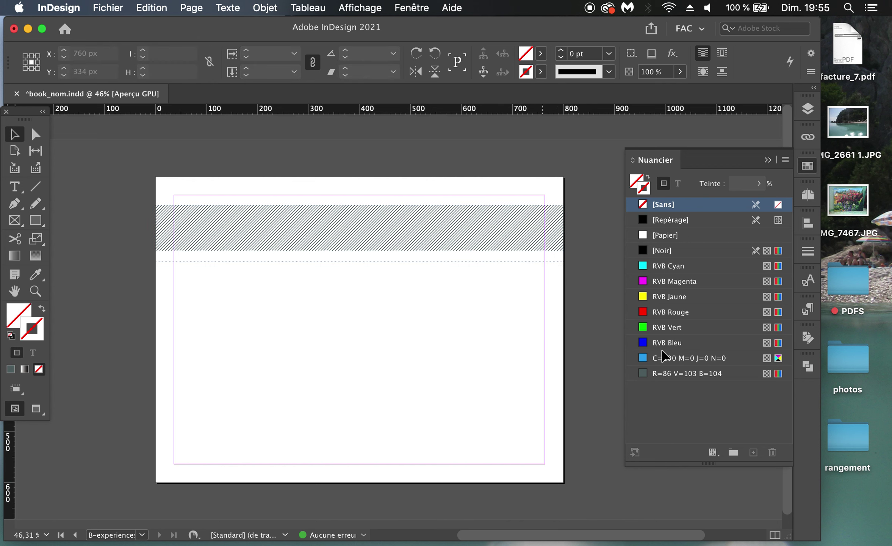
# - Rename the R=86 V=103 B=104 swatch as experiences instead of naming it by its colour values
pyautogui.doubleClick(669, 374)
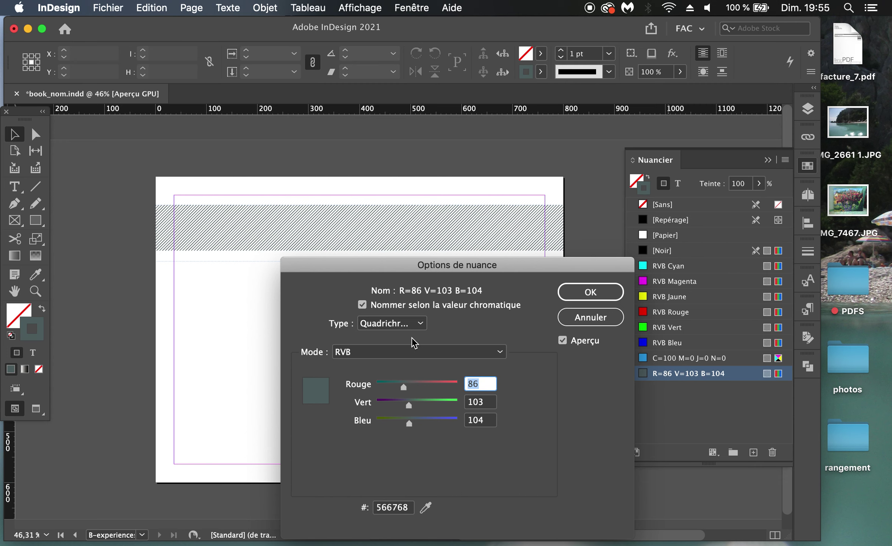
pyautogui.click(402, 307)
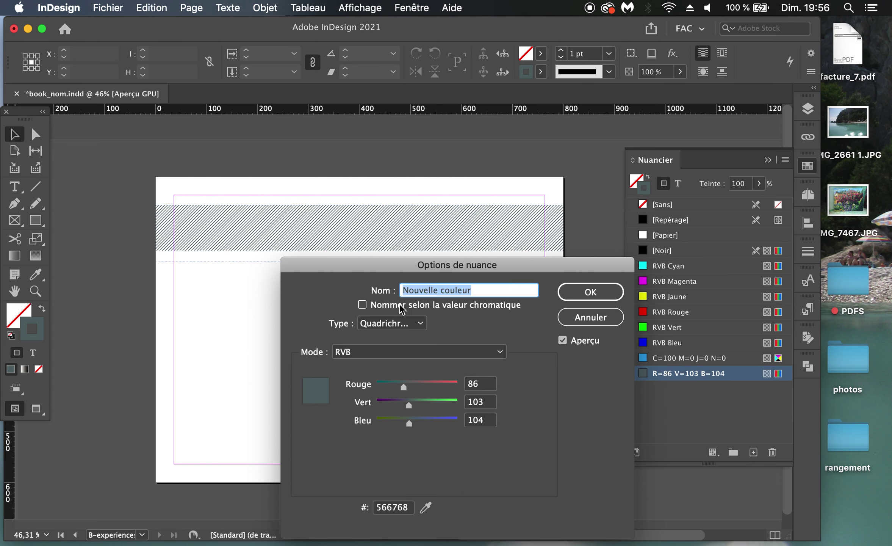
pyautogui.click(403, 306)
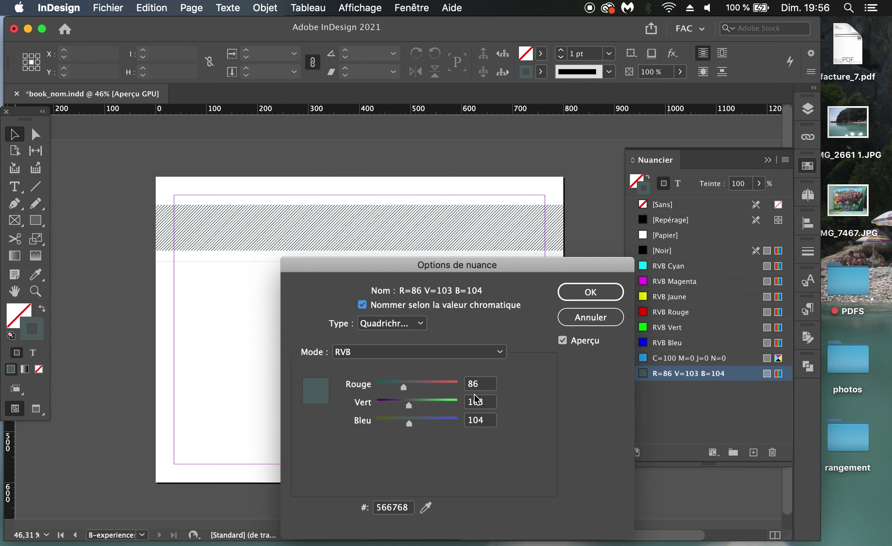
pyautogui.click(362, 305)
pyautogui.click(417, 291)
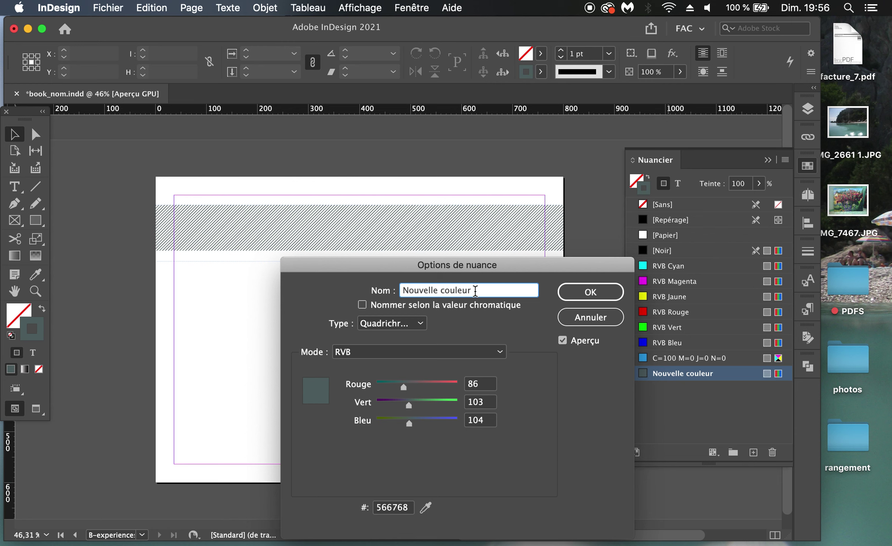
pyautogui.moveTo(476, 290); pyautogui.dragTo(380, 293)
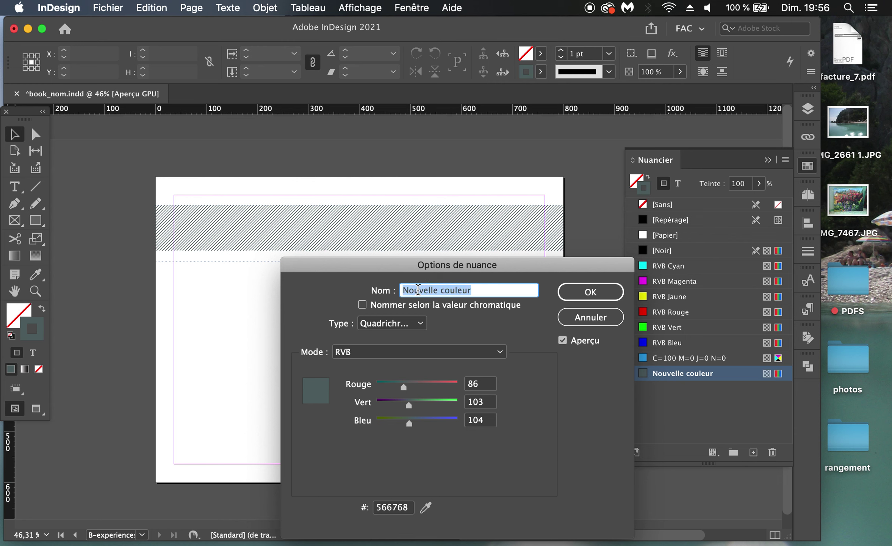
pyautogui.write('experien')
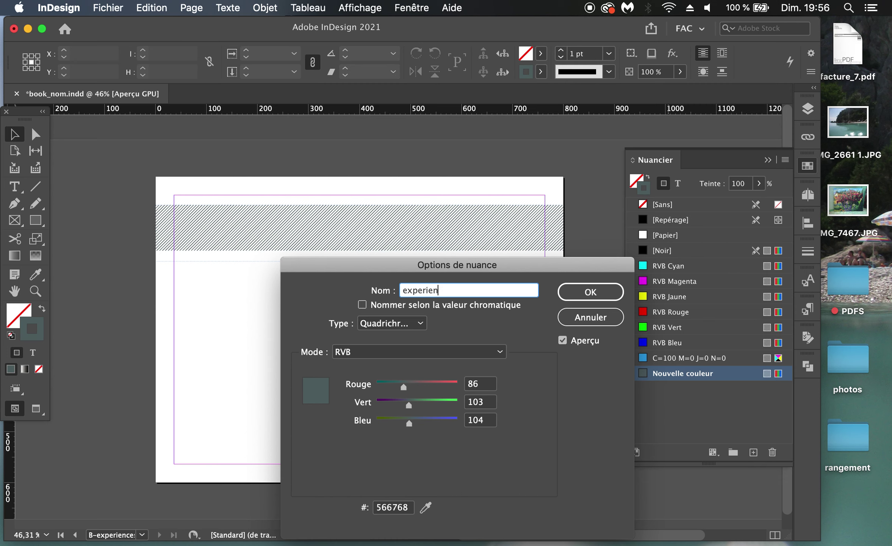
pyautogui.write('ces')
pyautogui.click(576, 292)
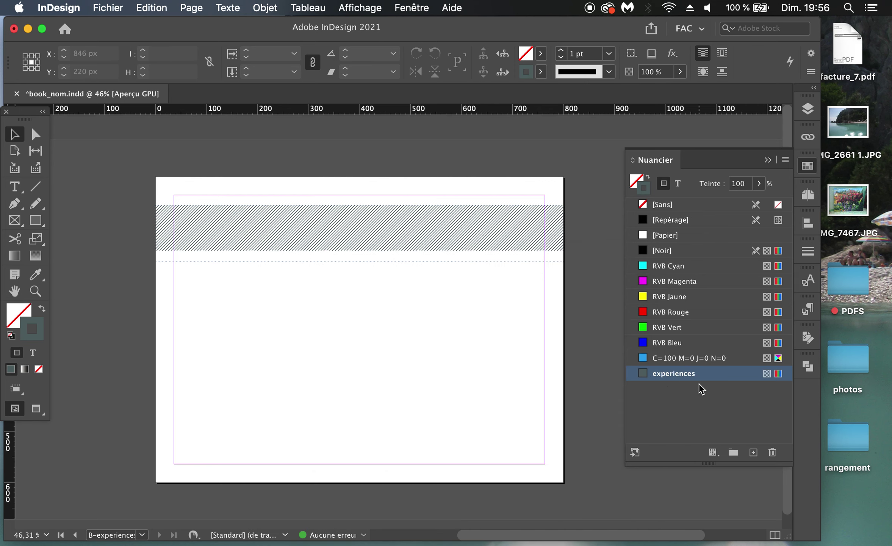
# - Shorten the hatched header band to 24 px high, check page 2 of book.pdf in Acrobat, and return to InDesign
pyautogui.click(400, 241)
pyautogui.moveTo(362, 259); pyautogui.dragTo(361, 217)
pyautogui.press('super+Tab')
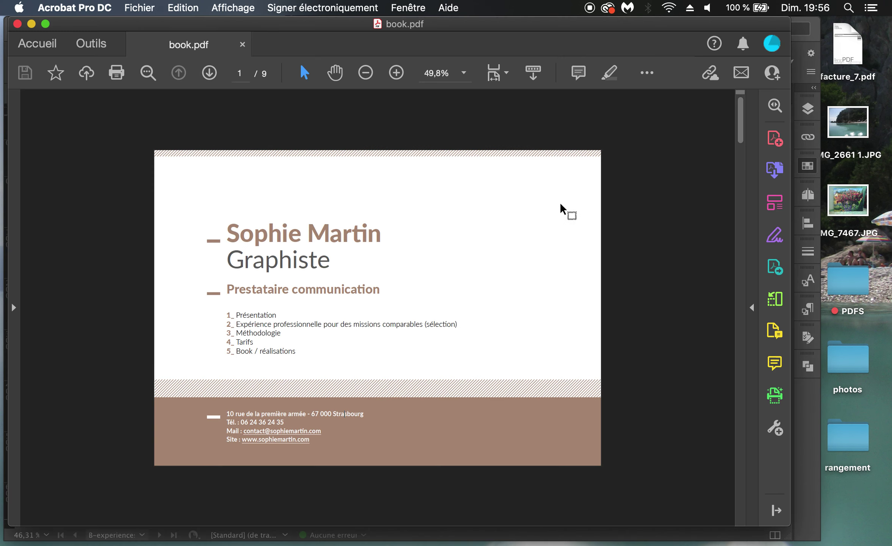
pyautogui.scroll(-2, 403, 291)
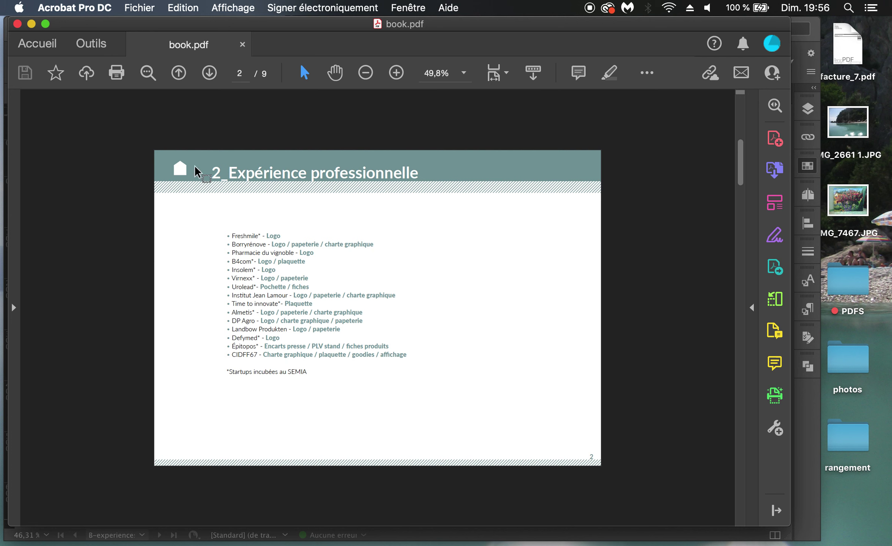
pyautogui.press('super+Tab')
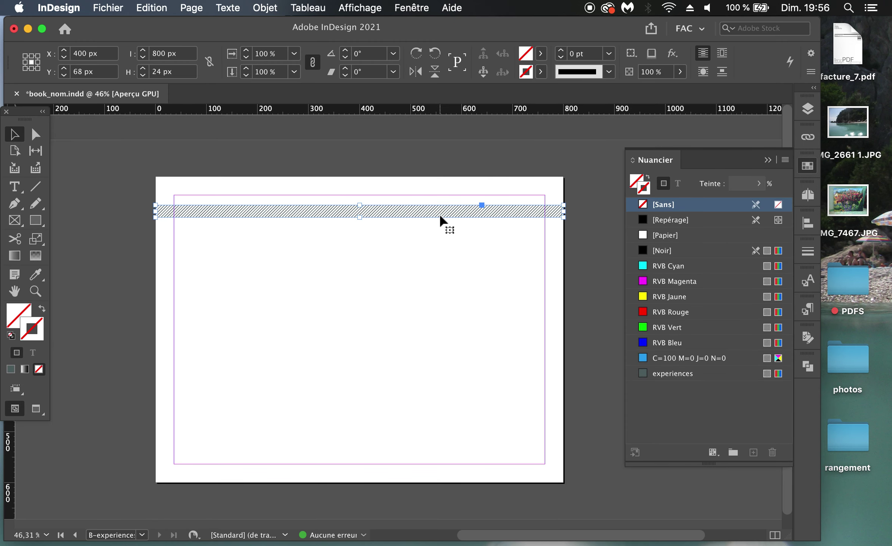
# - Duplicate the hatched band to the bottom edge of the master page and reduce the copy to about 14 px high
pyautogui.moveTo(440, 216); pyautogui.dragTo(442, 487)
pyautogui.moveTo(360, 471); pyautogui.dragTo(359, 477)
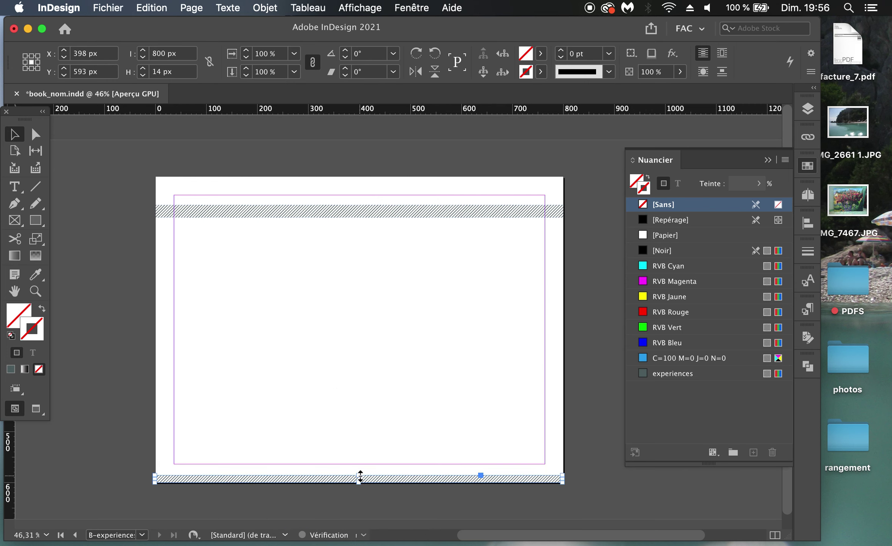
pyautogui.click(377, 340)
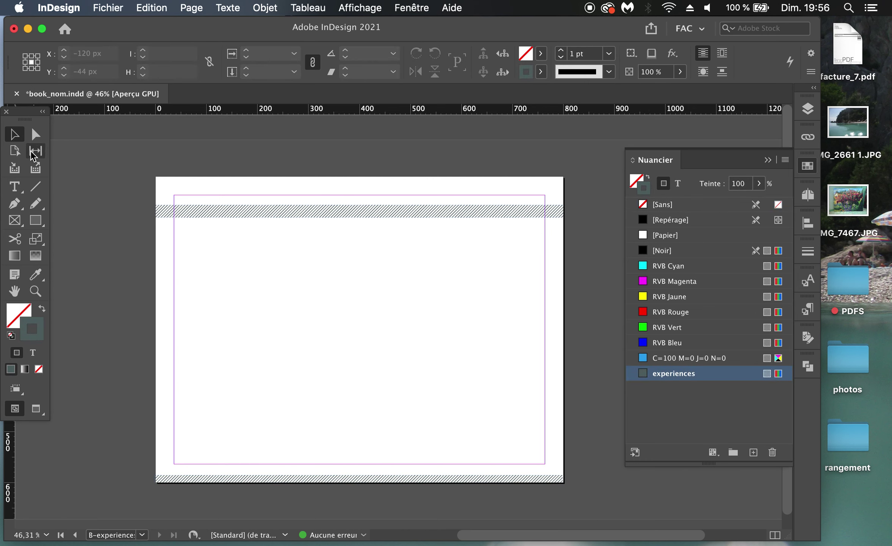
# - Draw an 800 × 68 px rectangle frame across the top of the master page and fill it with the experiences swatch
pyautogui.click(23, 219)
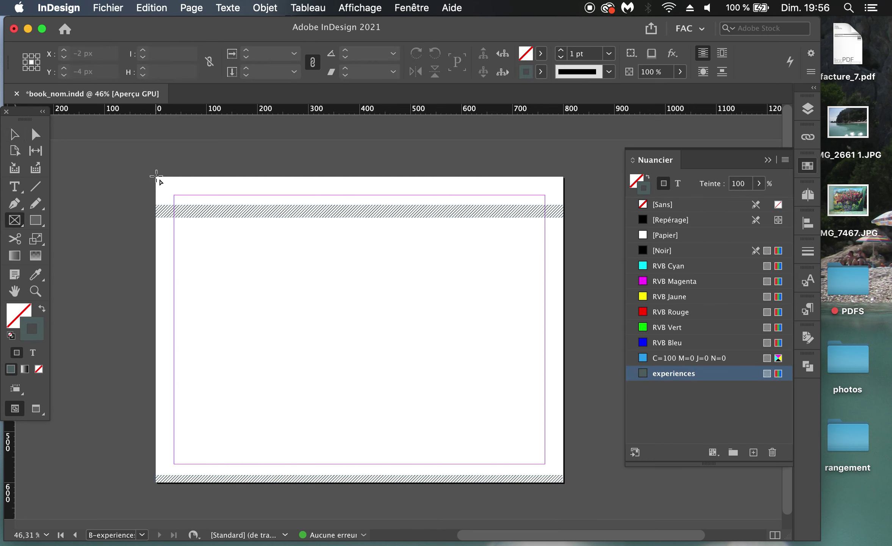
pyautogui.moveTo(156, 175)
pyautogui.mouseDown()
pyautogui.moveTo(514, 239)
pyautogui.moveTo(578, 219)
pyautogui.moveTo(564, 211)
pyautogui.mouseUp()
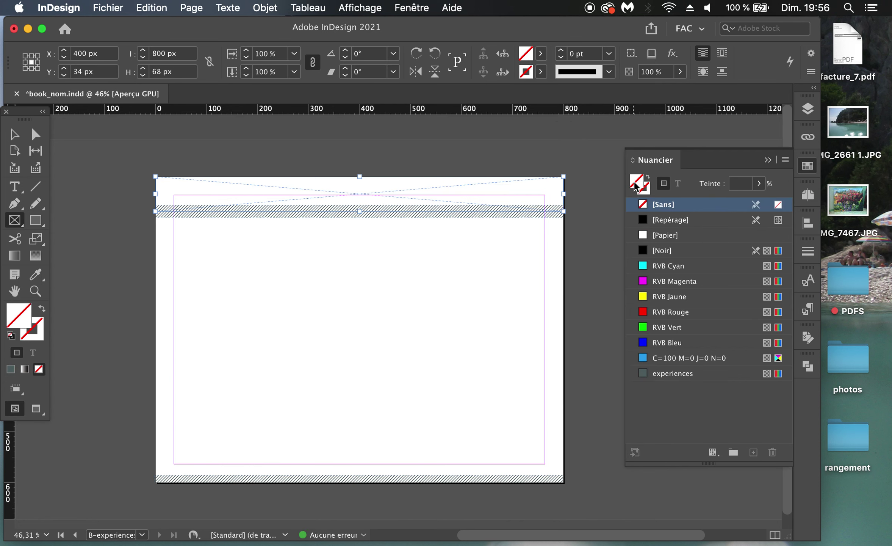
pyautogui.click(686, 375)
pyautogui.click(14, 134)
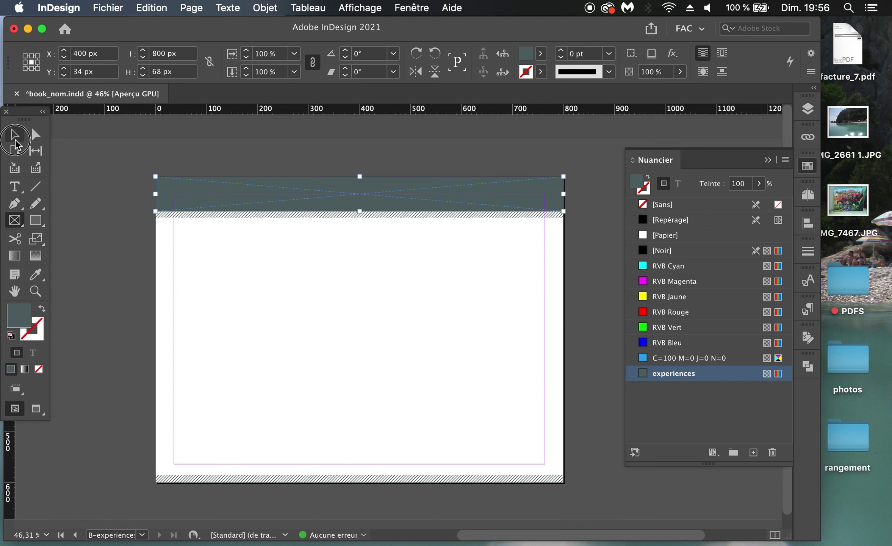
pyautogui.click(275, 269)
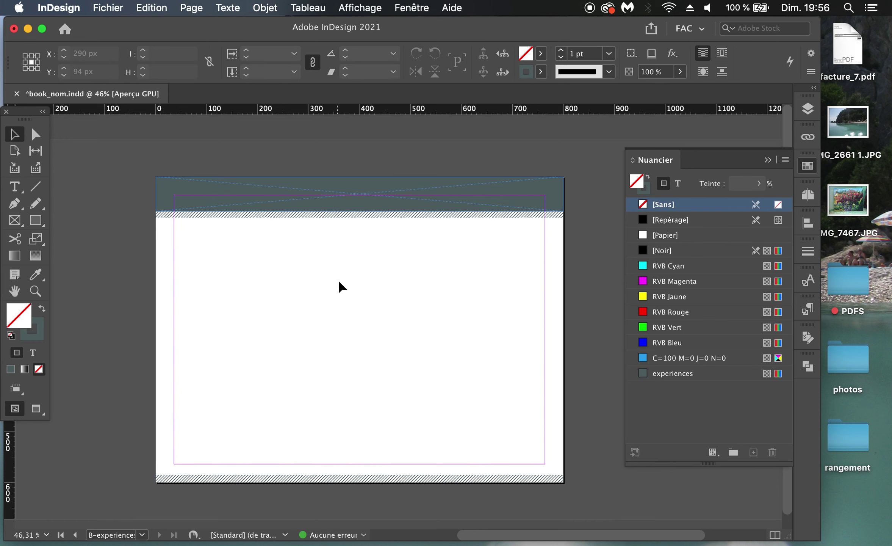
# - After checking the header in book.pdf, shorten the solid header frame to 62 px and place the hatched band directly beneath it at Y 74 px
pyautogui.press('super+Tab')
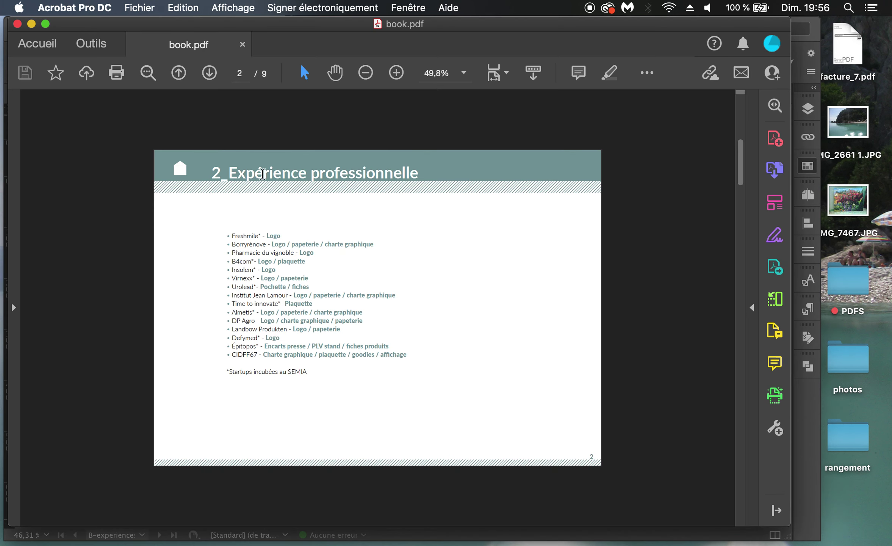
pyautogui.press('super+Tab')
pyautogui.click(226, 211)
pyautogui.moveTo(366, 208); pyautogui.dragTo(394, 220)
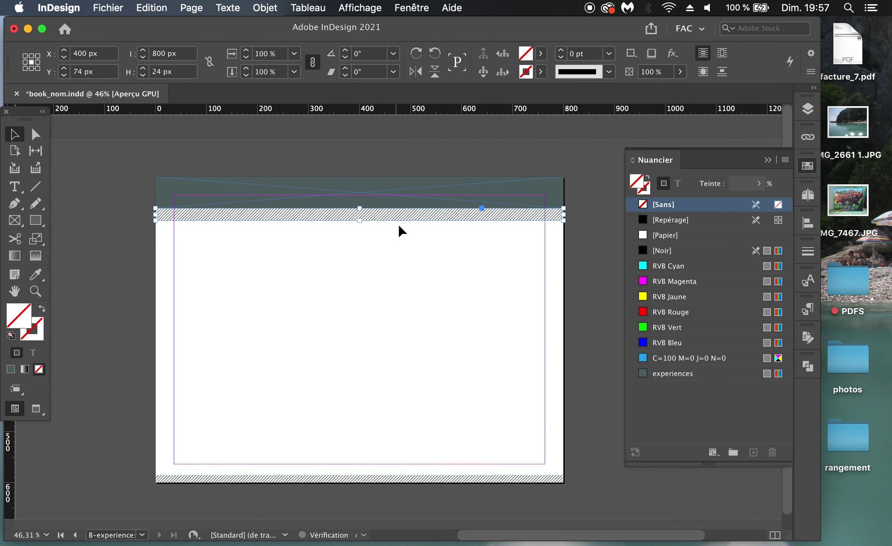
pyautogui.scroll(3, 345, 201)
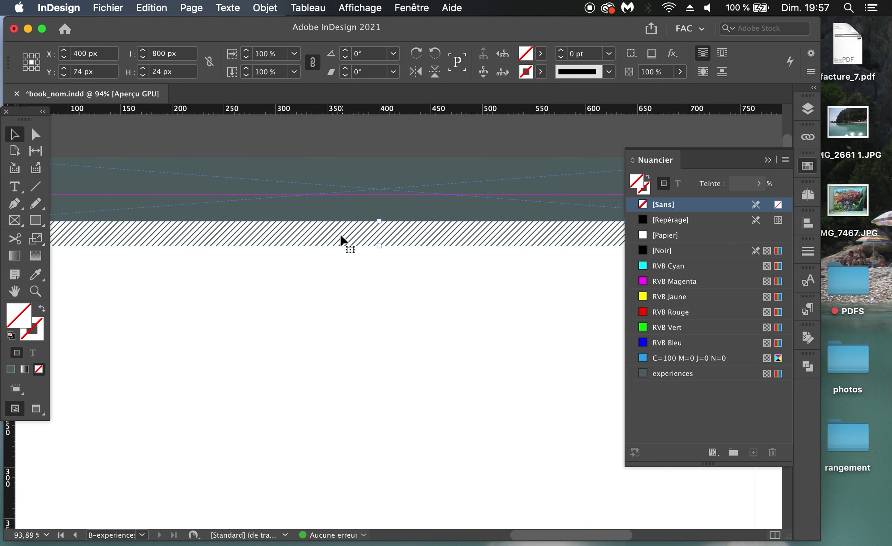
pyautogui.click(338, 290)
# - Preview the whole B-experiences master without guides, compare it with page 2 of book.pdf in Acrobat, and return to InDesign
pyautogui.scroll(-3, 380, 229)
pyautogui.click(387, 269)
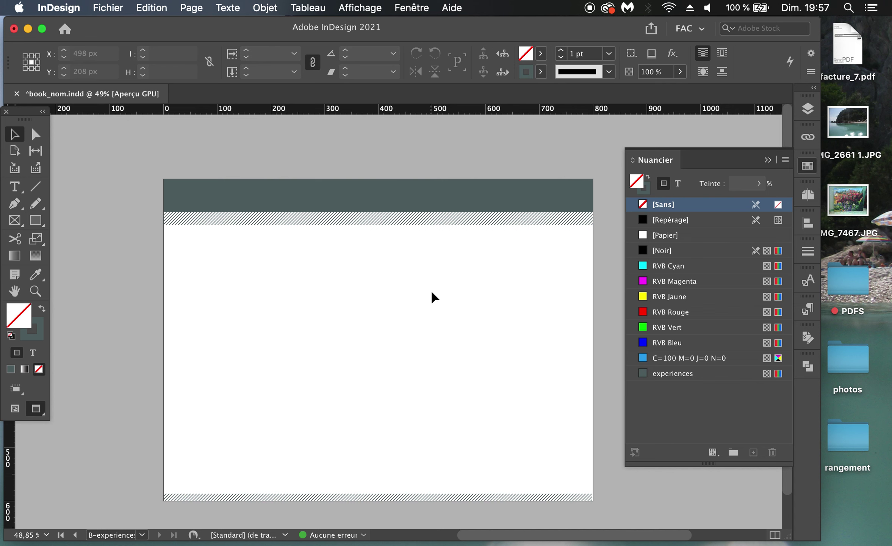
pyautogui.press('w')
pyautogui.press('super+Tab')
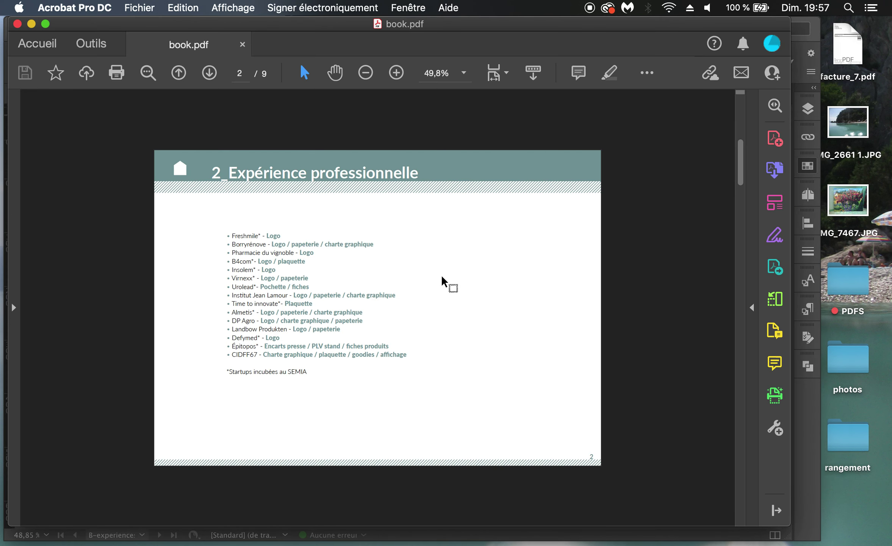
pyautogui.press('super+Tab')
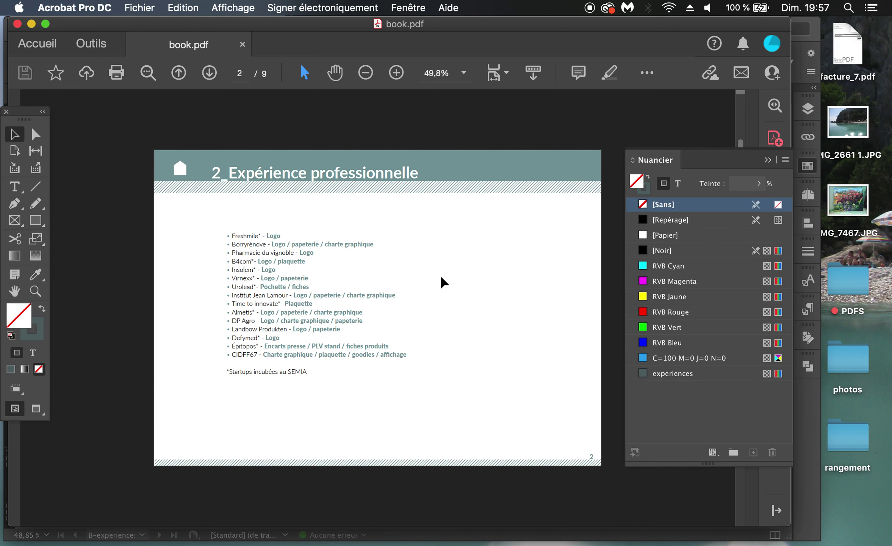
# - Open page 1 and add a page after it based on the B-experiences master
pyautogui.click(807, 198)
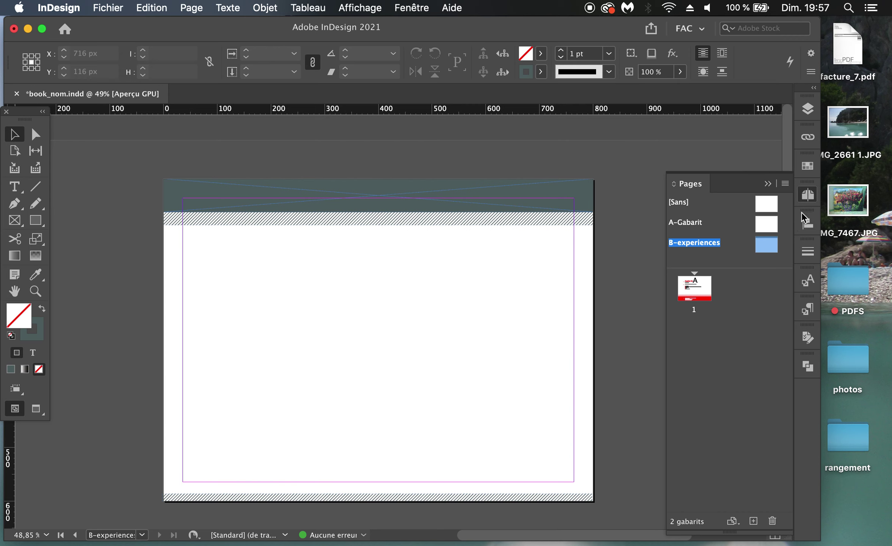
pyautogui.click(692, 294)
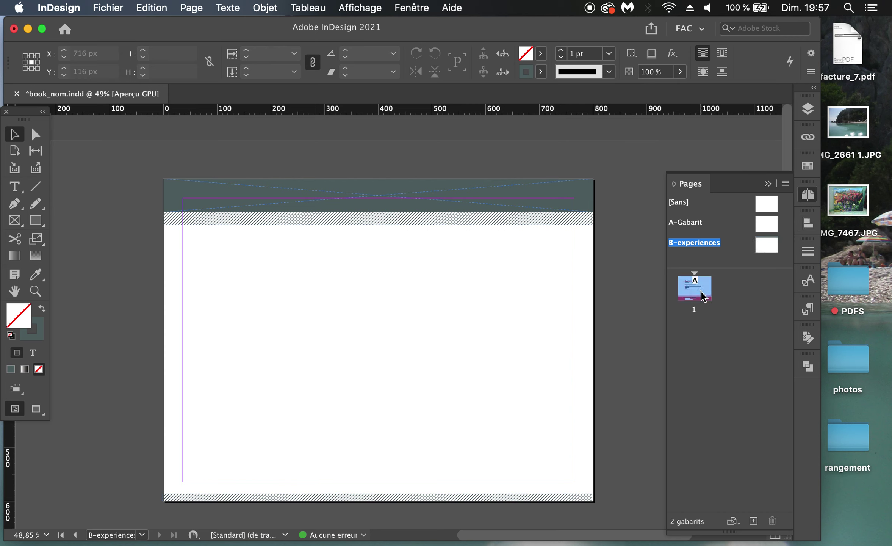
pyautogui.doubleClick(701, 296)
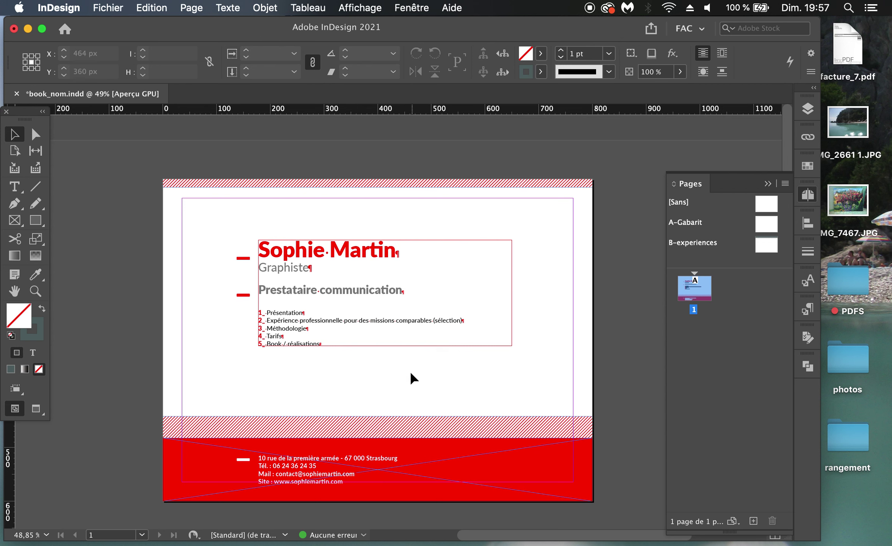
pyautogui.hscroll(-1, 419, 353)
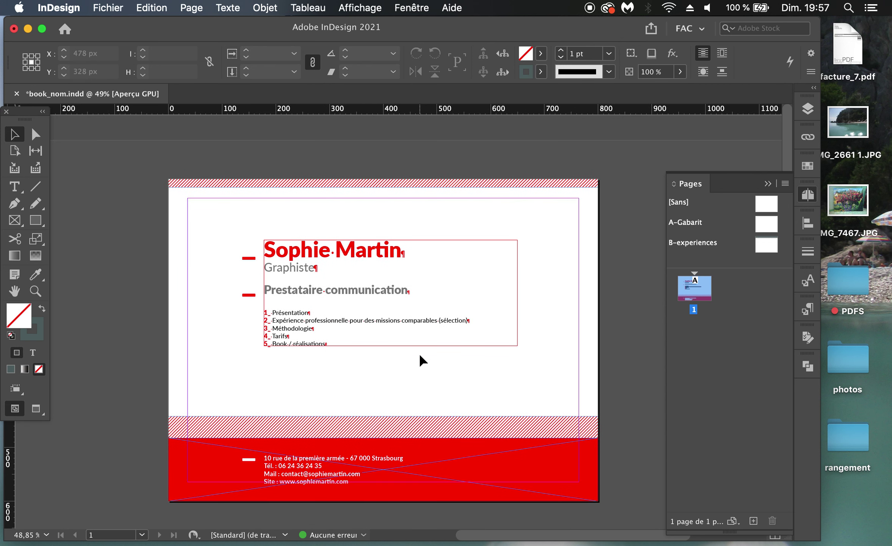
pyautogui.click(764, 241)
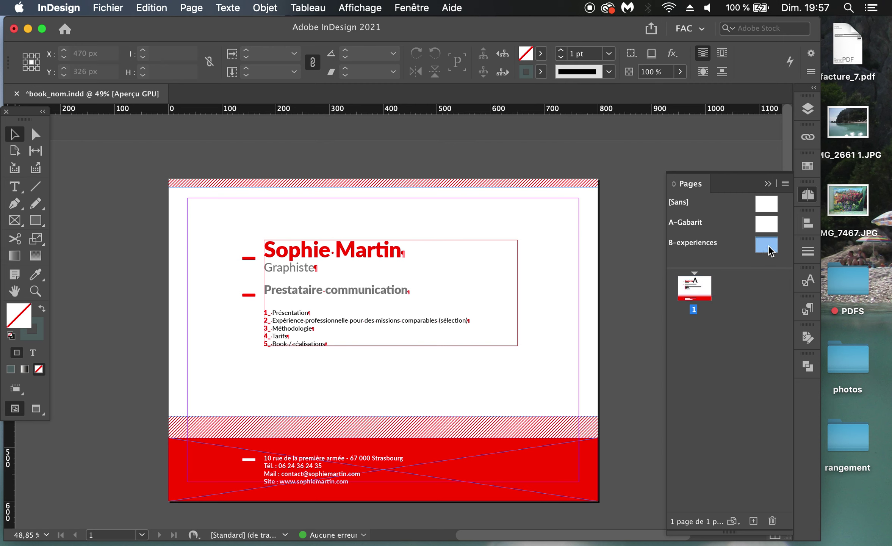
pyautogui.moveTo(755, 245); pyautogui.dragTo(695, 332)
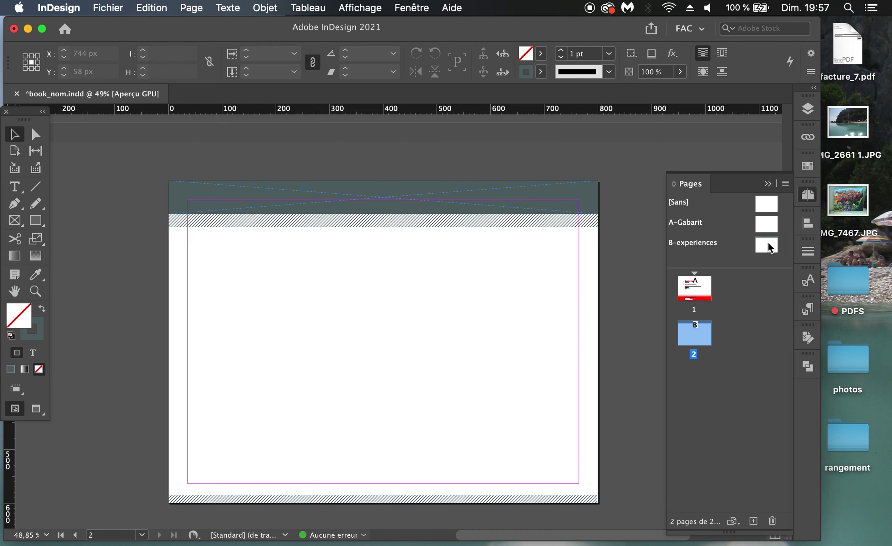
# - Look over pages 1 and 2, and try to select the master header elements on page 2
pyautogui.click(523, 190)
pyautogui.click(452, 258)
pyautogui.scroll(-2, 430, 426)
pyautogui.scroll(10, 443, 369)
pyautogui.scroll(-10, 444, 368)
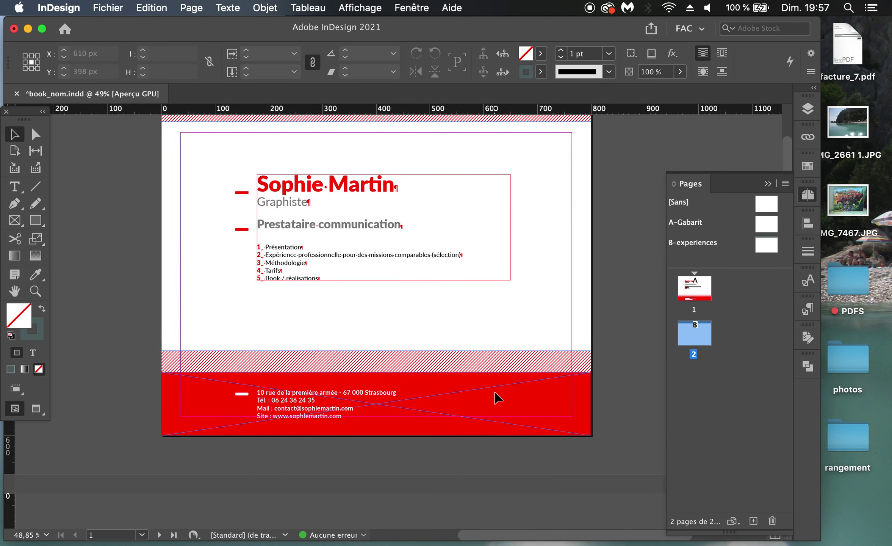
pyautogui.moveTo(539, 304); pyautogui.dragTo(476, 224)
pyautogui.click(482, 210)
pyautogui.click(405, 145)
pyautogui.click(438, 172)
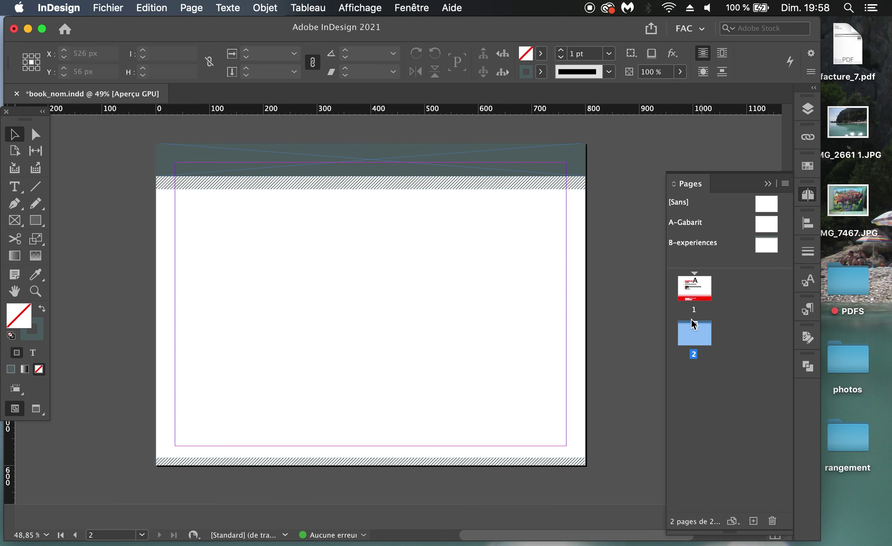
# - Open the B-experiences master, check that its solid header frame can be selected there, and return to page 2
pyautogui.doubleClick(769, 245)
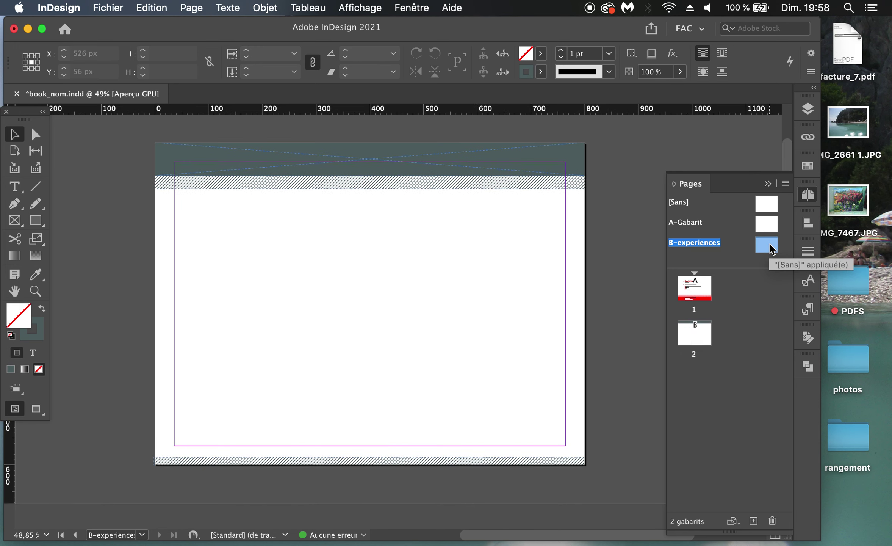
pyautogui.click(576, 157)
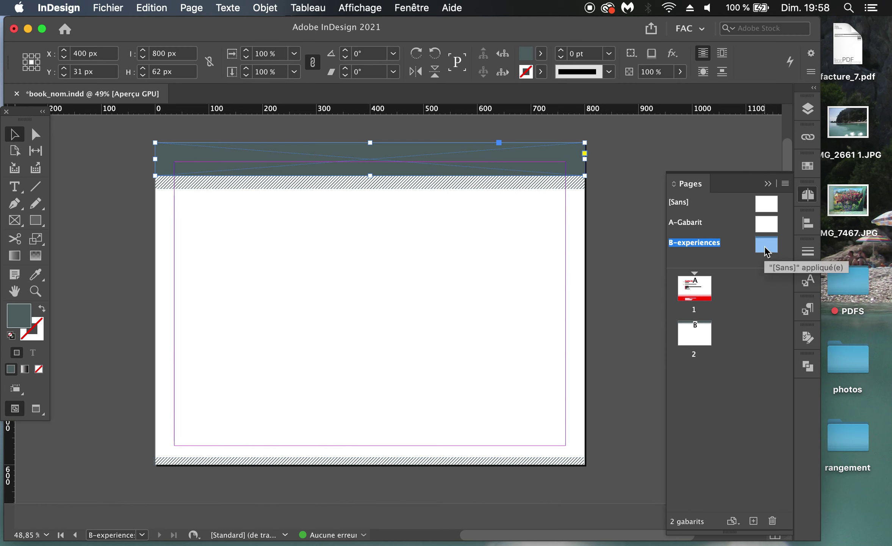
pyautogui.click(587, 287)
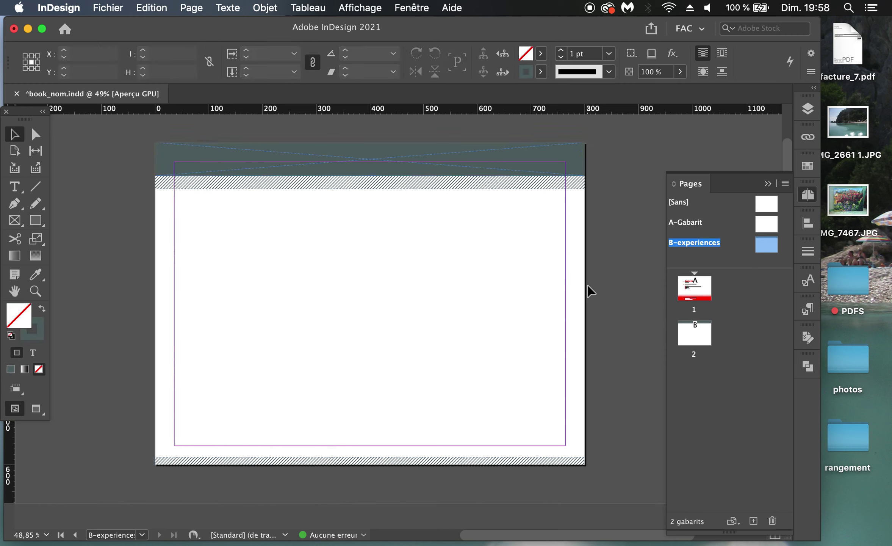
pyautogui.doubleClick(705, 335)
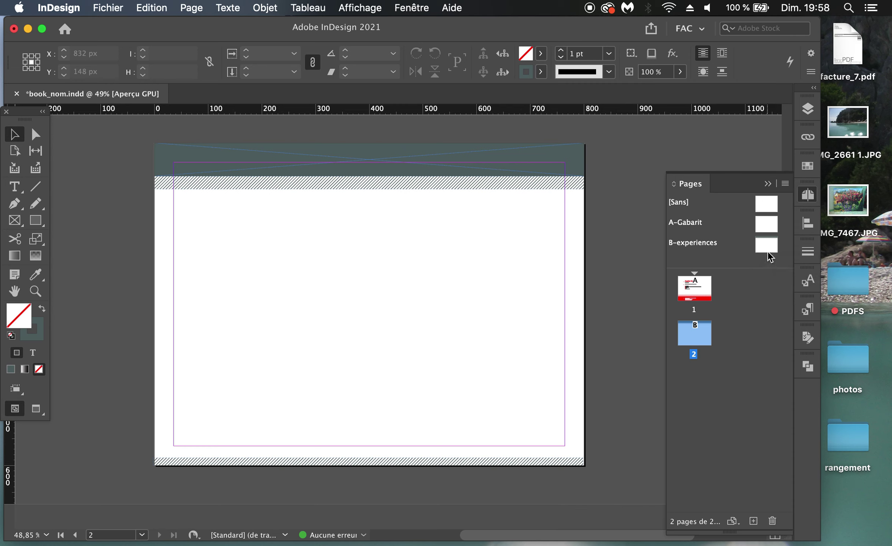
pyautogui.click(717, 334)
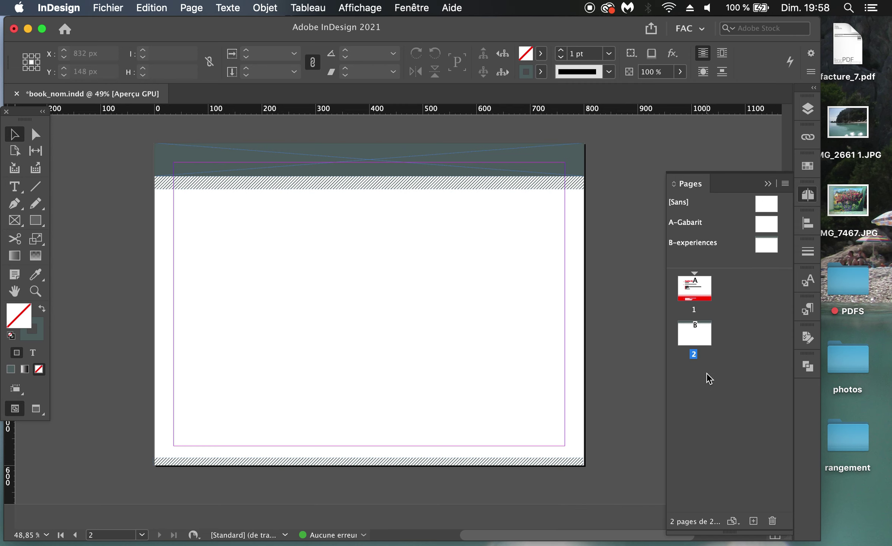
# - Add three more pages after page 2, all based on the B-experiences master
pyautogui.click(766, 246)
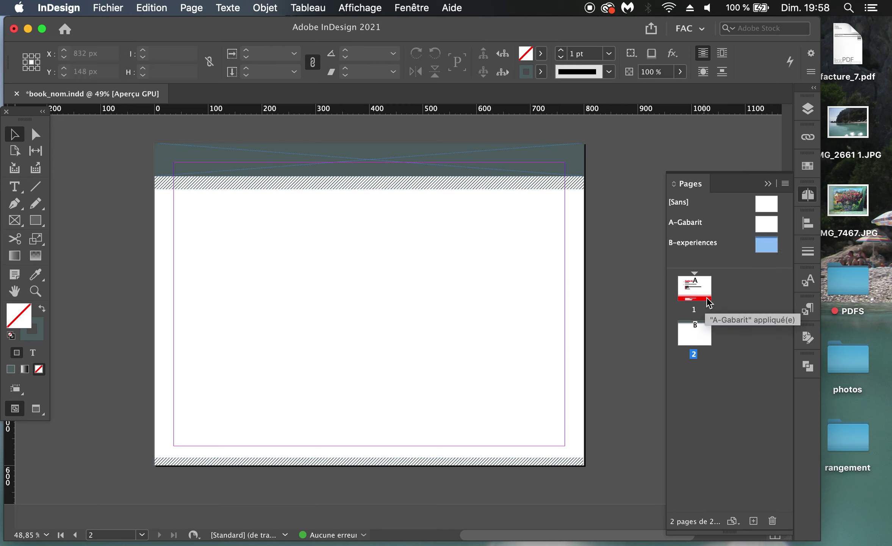
pyautogui.click(707, 297)
pyautogui.click(705, 340)
pyautogui.moveTo(767, 247); pyautogui.dragTo(703, 387)
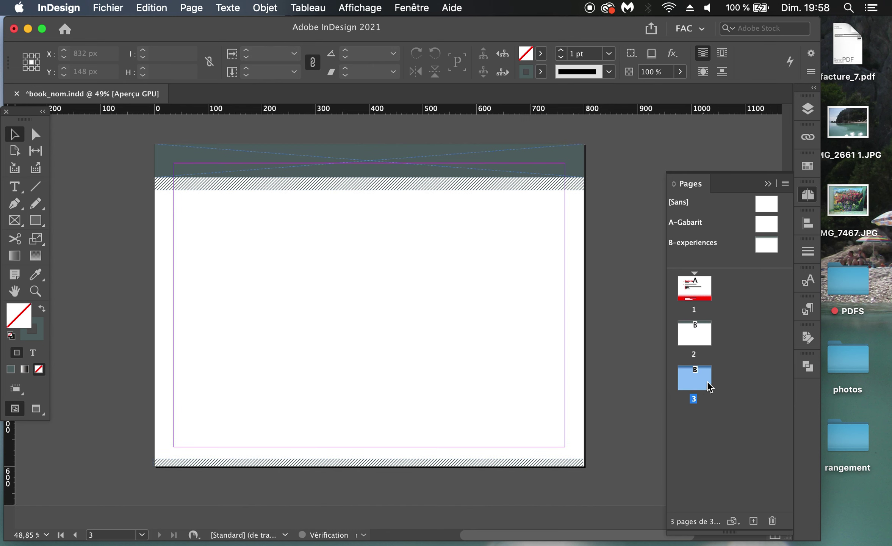
pyautogui.moveTo(767, 247); pyautogui.dragTo(693, 446)
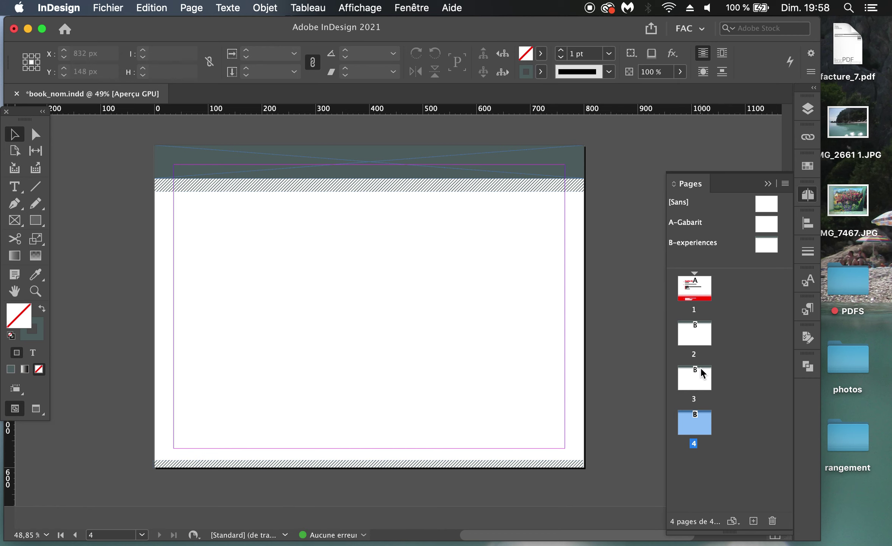
pyautogui.moveTo(768, 243); pyautogui.dragTo(697, 467)
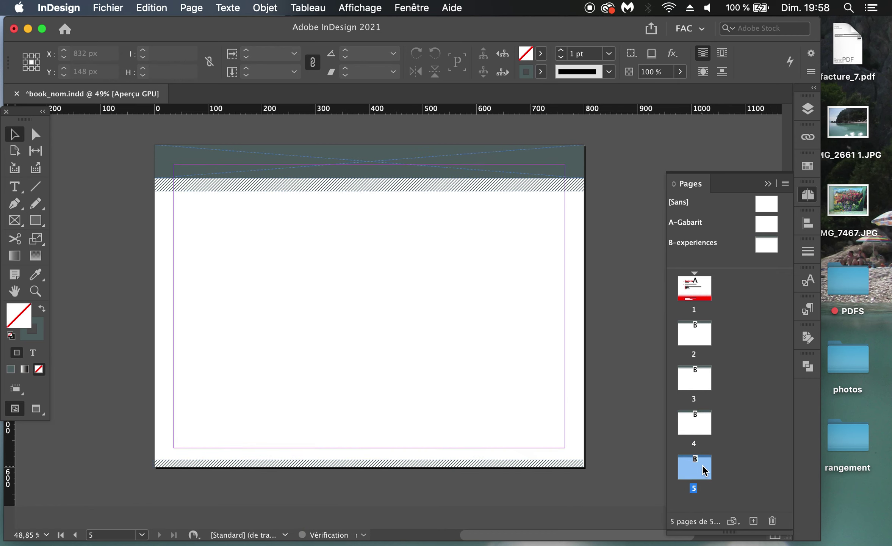
# - Open the B-experiences master and return to page 5
pyautogui.click(764, 247)
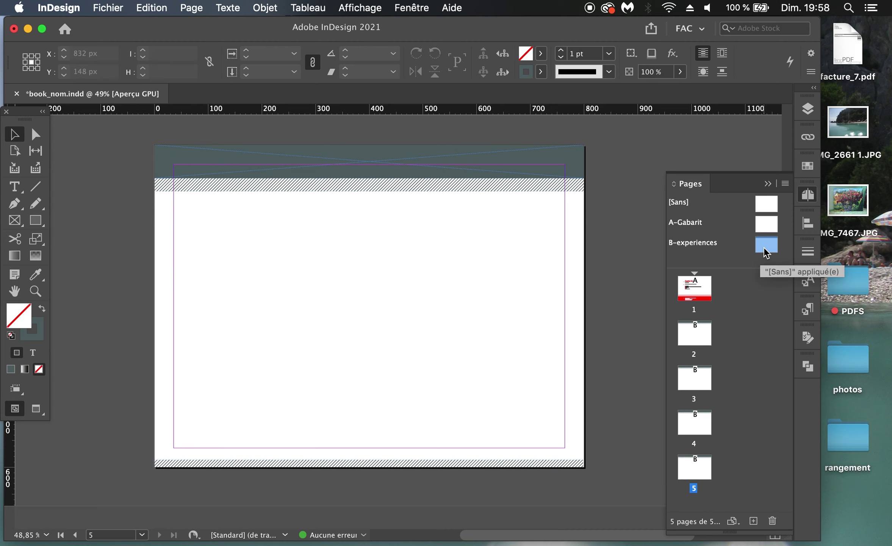
pyautogui.doubleClick(765, 248)
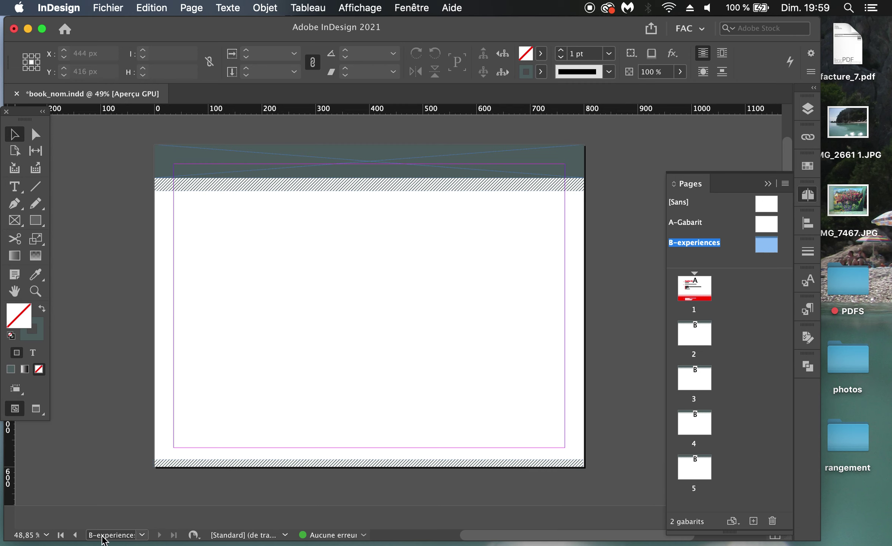
pyautogui.moveTo(701, 246); pyautogui.dragTo(704, 476)
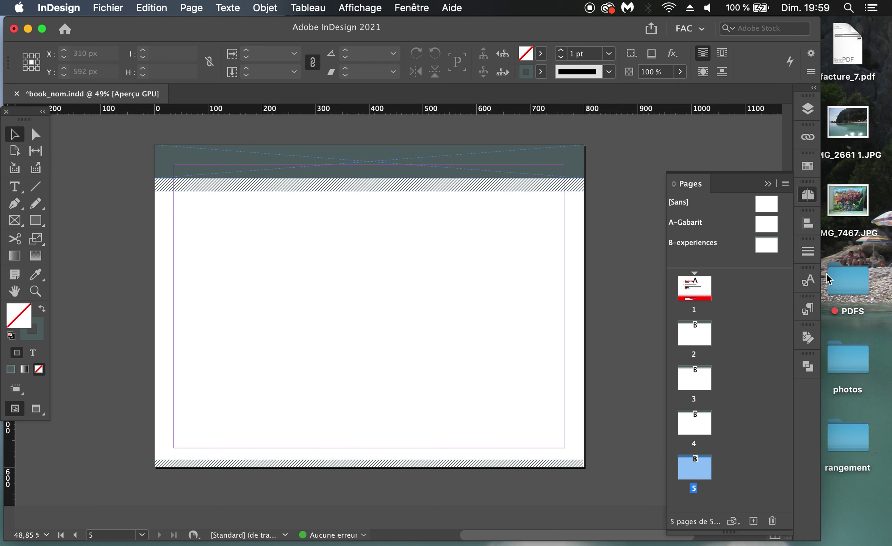
# - On the B-experiences master, draw a text frame about 36 by 36 px between the lower-right margin corner and the page corner
pyautogui.click(770, 250)
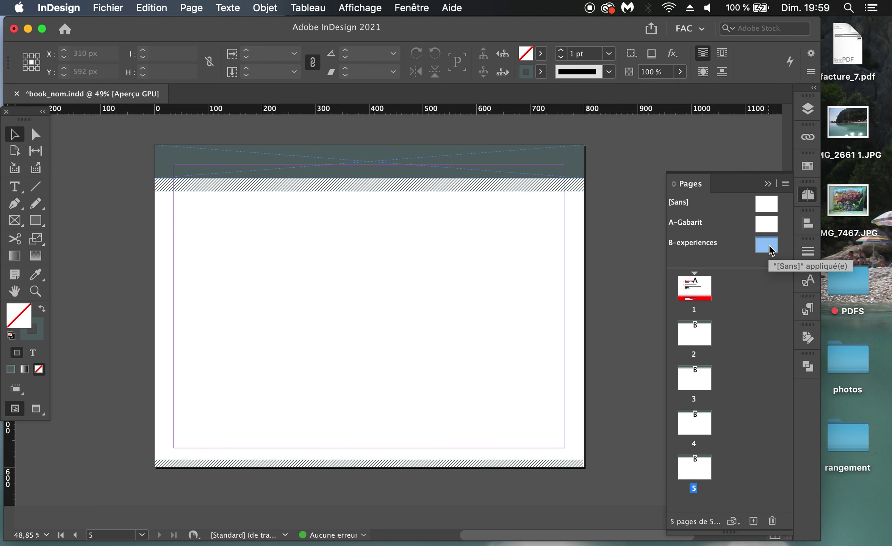
pyautogui.doubleClick(770, 246)
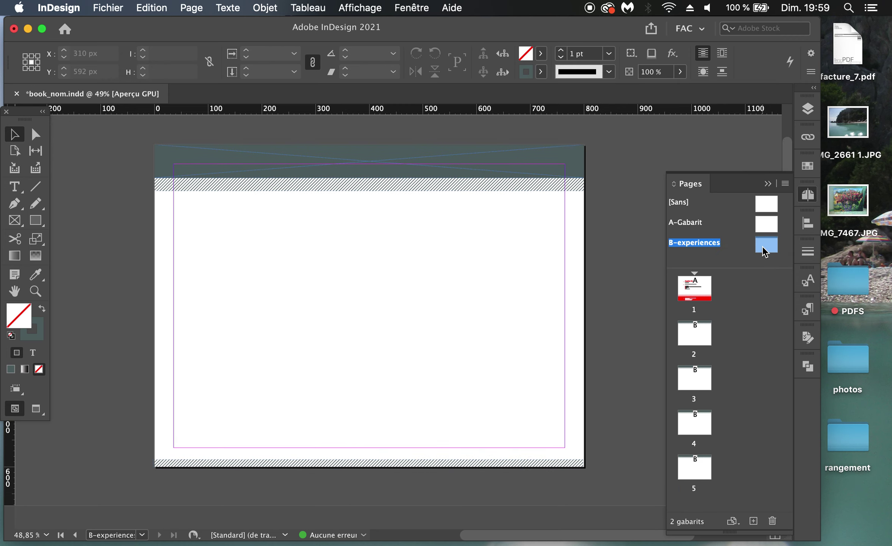
pyautogui.click(596, 332)
pyautogui.click(24, 191)
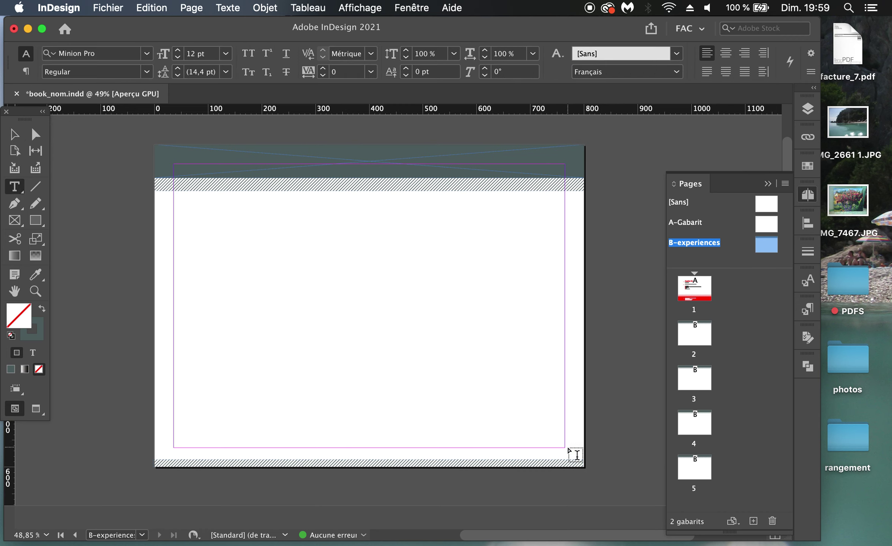
pyautogui.moveTo(565, 448); pyautogui.dragTo(585, 465)
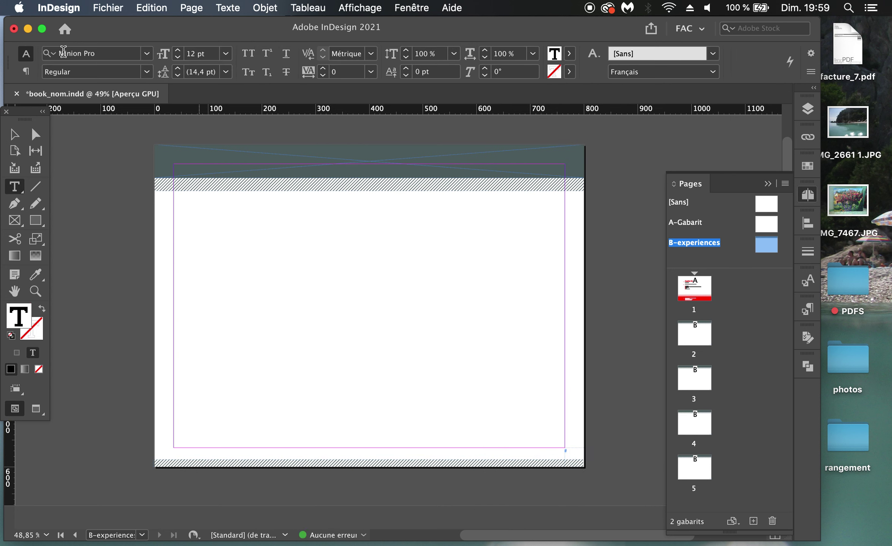
# - Set the new text frame's type to Lato Bold and colour it with the experiences swatch
pyautogui.click(100, 52)
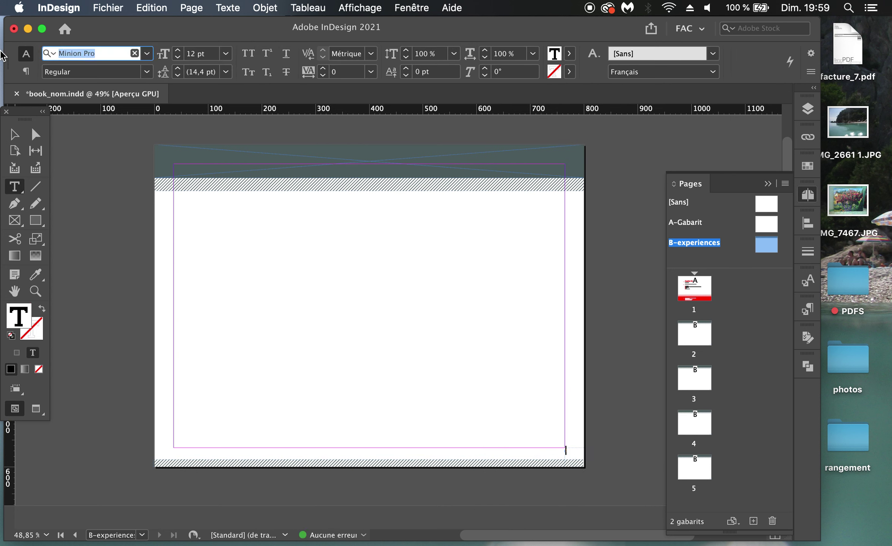
pyautogui.write('lato')
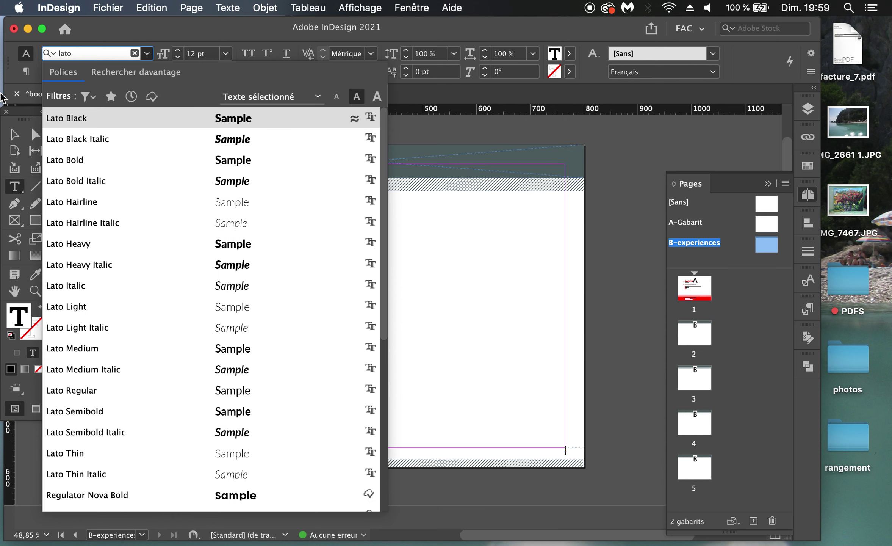
pyautogui.click(65, 161)
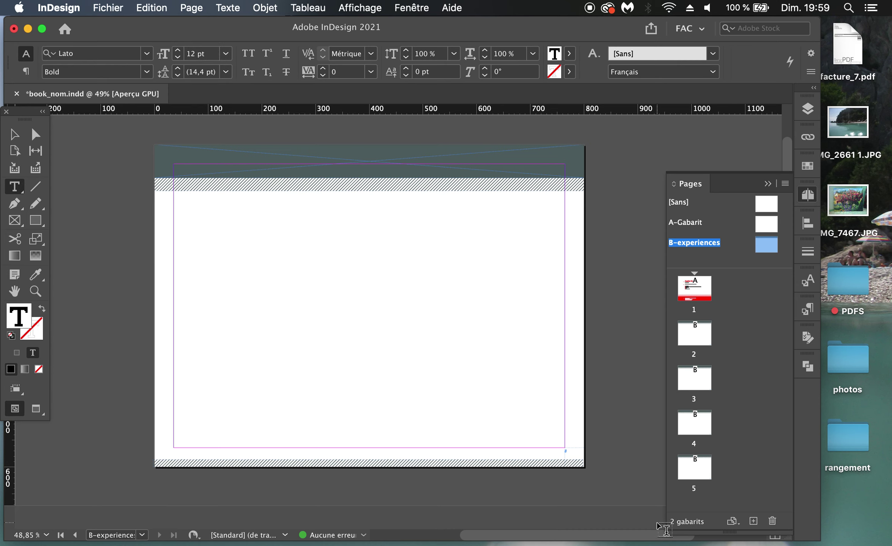
pyautogui.scroll(4, 578, 454)
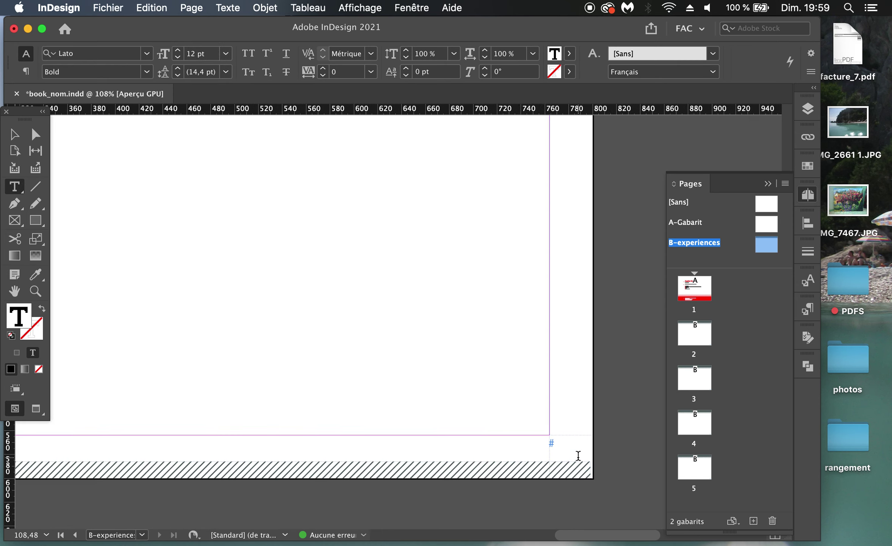
pyautogui.scroll(1, 578, 454)
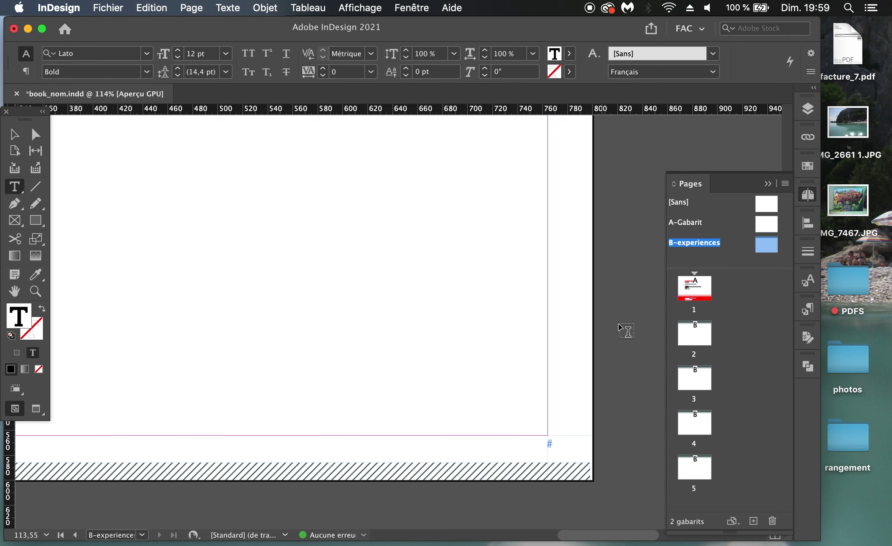
pyautogui.click(813, 164)
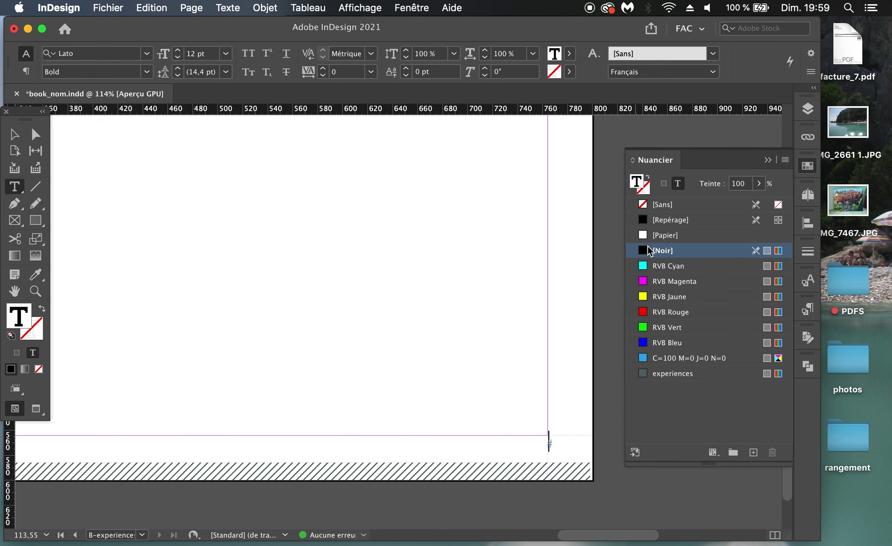
pyautogui.click(668, 374)
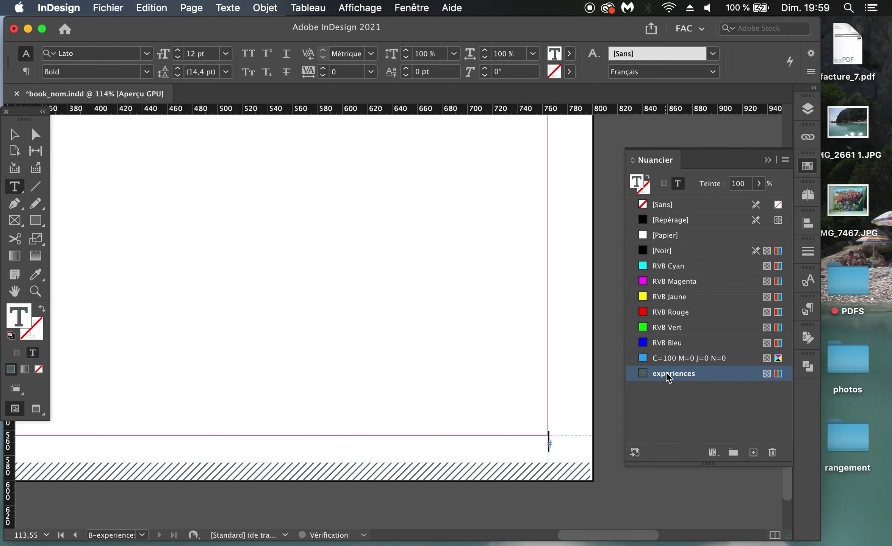
pyautogui.click(770, 160)
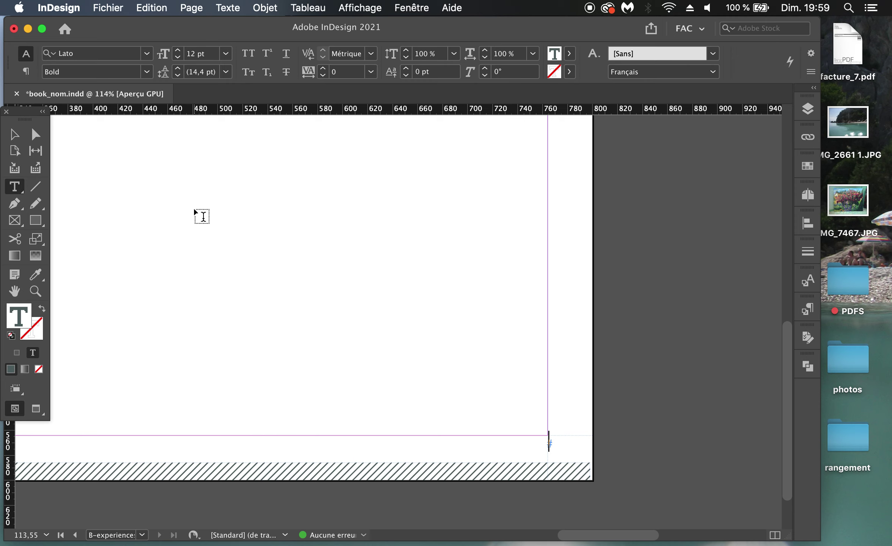
# - Insert the current page number marker (Numéro de page active) in the corner text frame
pyautogui.click(583, 439)
pyautogui.click(227, 7)
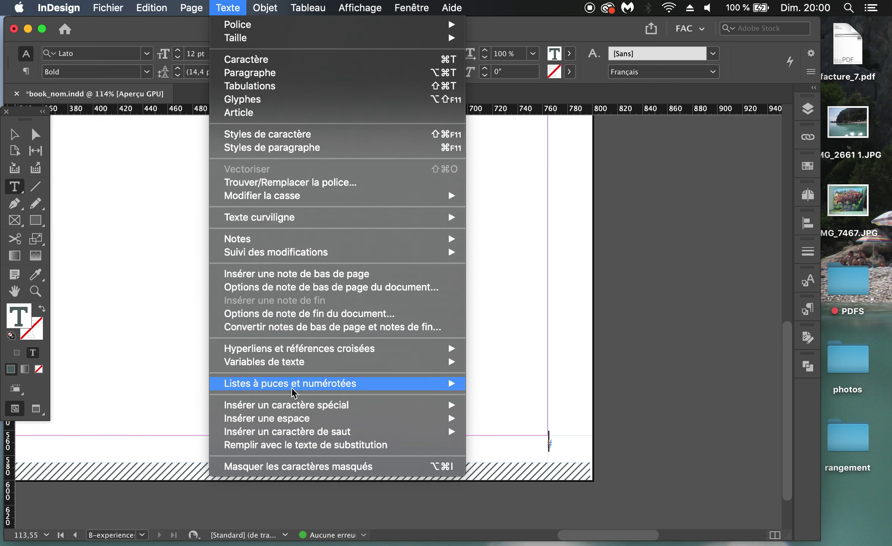
pyautogui.moveTo(294, 406)
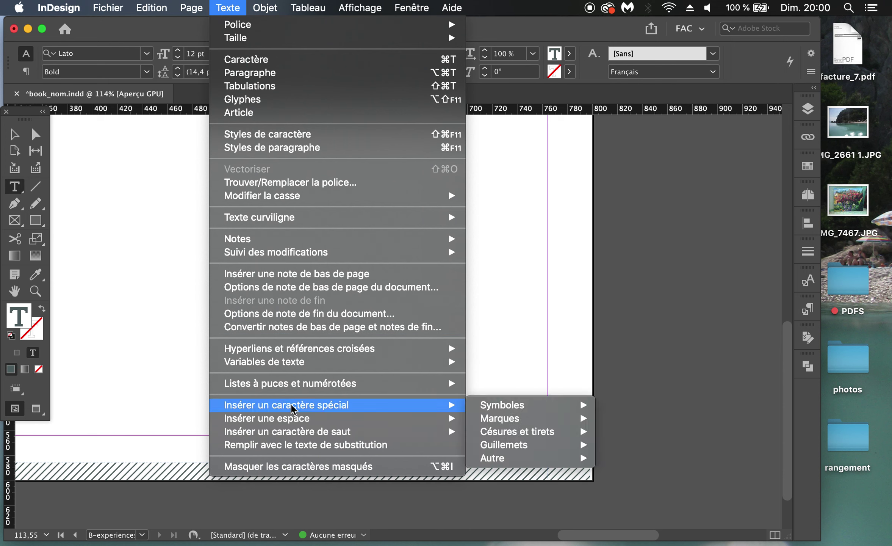
pyautogui.moveTo(506, 422)
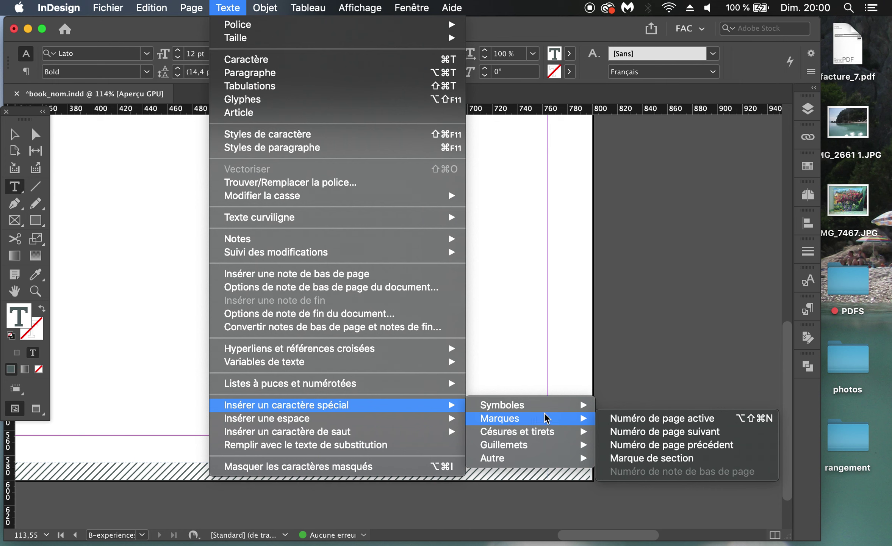
pyautogui.click(631, 420)
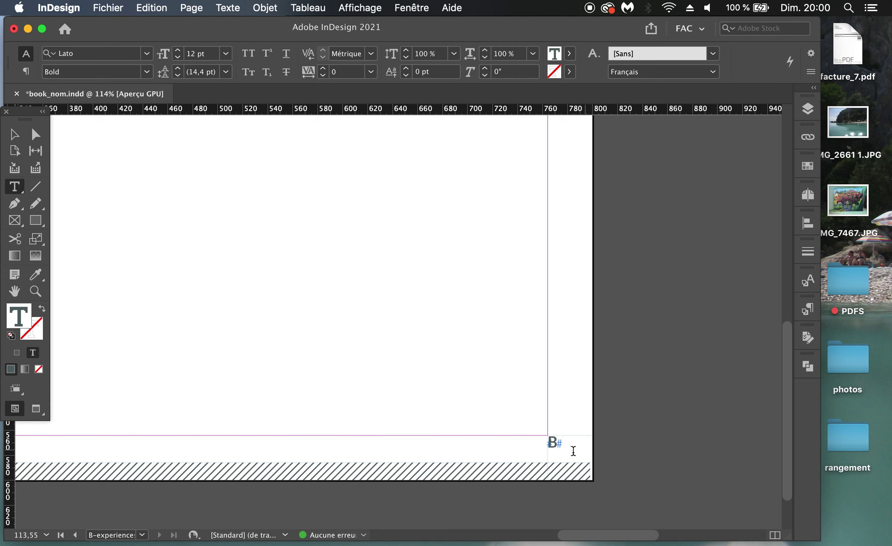
# - Examine the page number marker up close against the master list, and return to the whole master page with its frame selected
pyautogui.scroll(3, 565, 447)
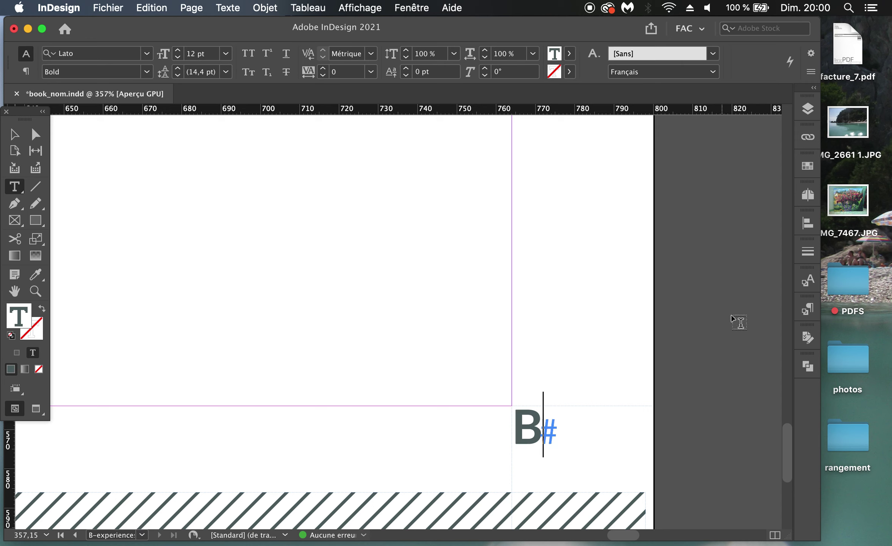
pyautogui.click(808, 195)
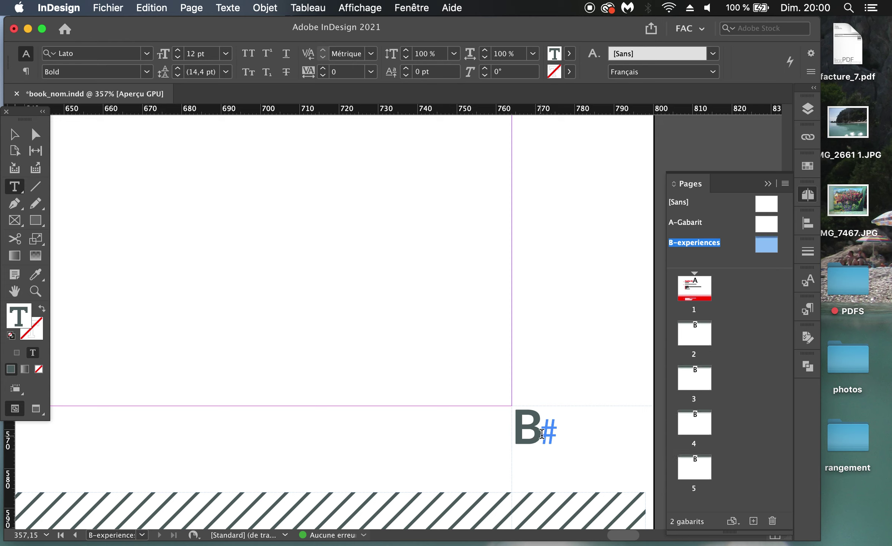
pyautogui.click(768, 185)
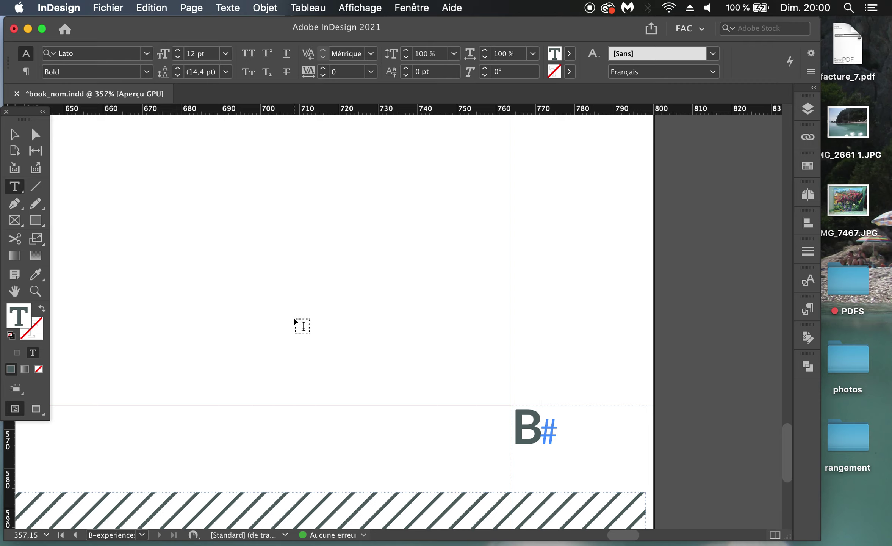
pyautogui.scroll(-5, 293, 316)
pyautogui.scroll(-5, 294, 320)
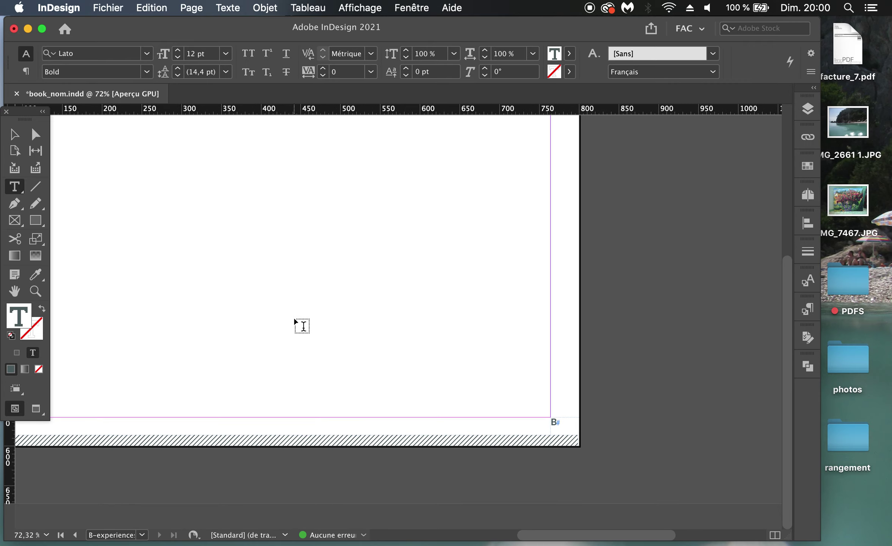
pyautogui.scroll(1, 294, 320)
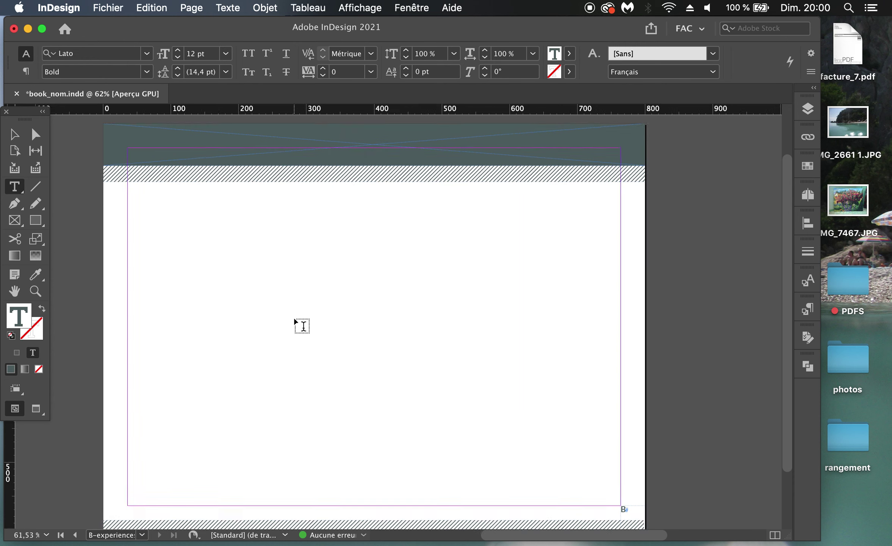
pyautogui.click(14, 136)
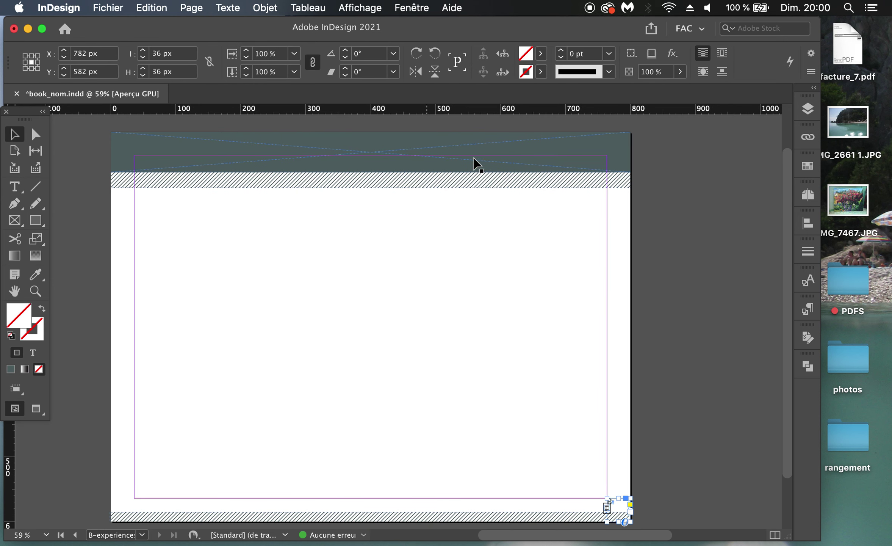
# - Go through pages 2 to 5 to check the automatic page number in the lower-right corner of each
pyautogui.click(809, 197)
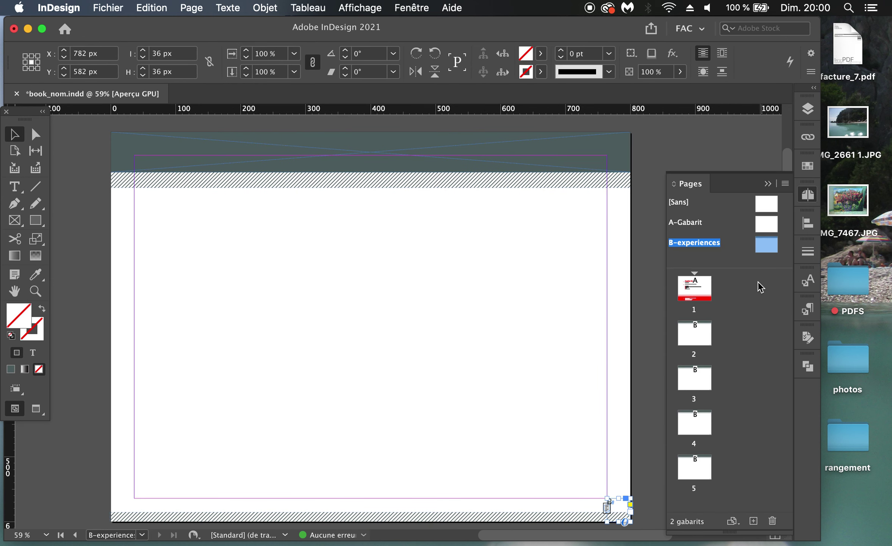
pyautogui.moveTo(694, 357); pyautogui.dragTo(697, 341)
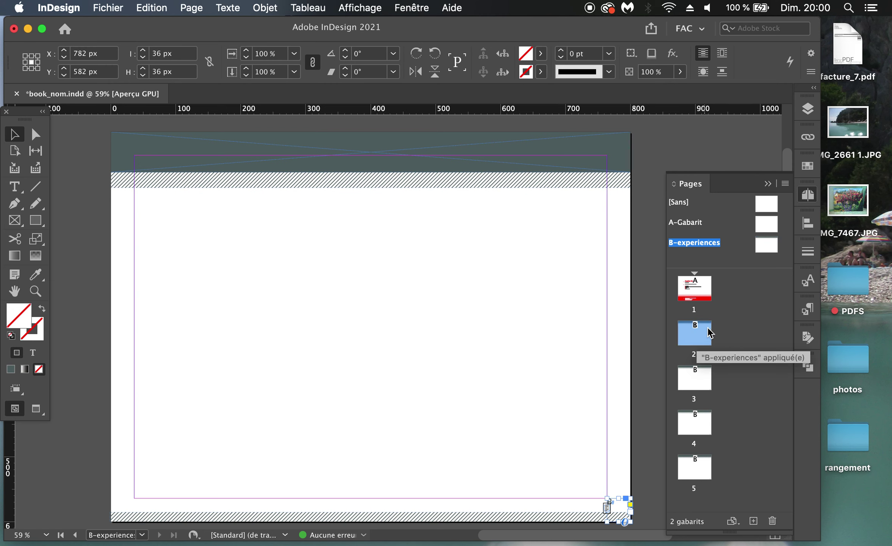
pyautogui.moveTo(762, 243); pyautogui.dragTo(695, 335)
pyautogui.click(699, 343)
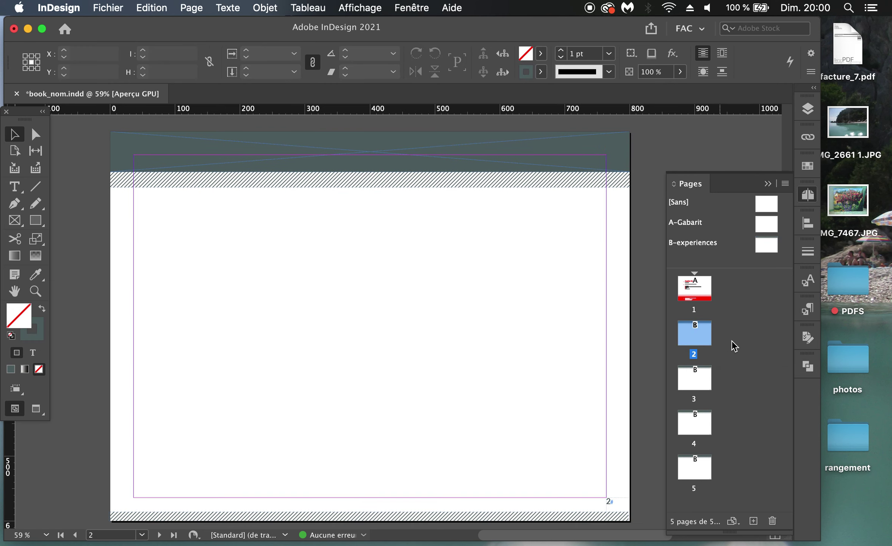
pyautogui.click(706, 385)
pyautogui.click(704, 422)
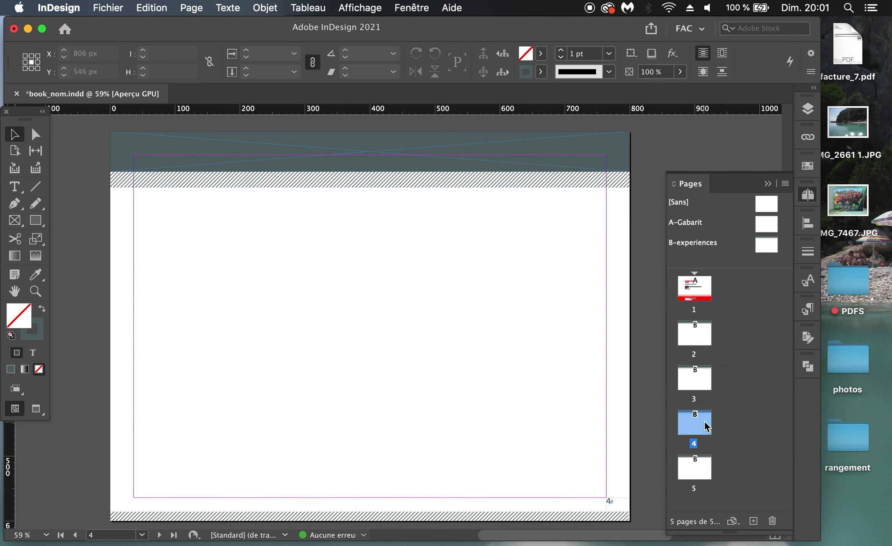
pyautogui.click(698, 467)
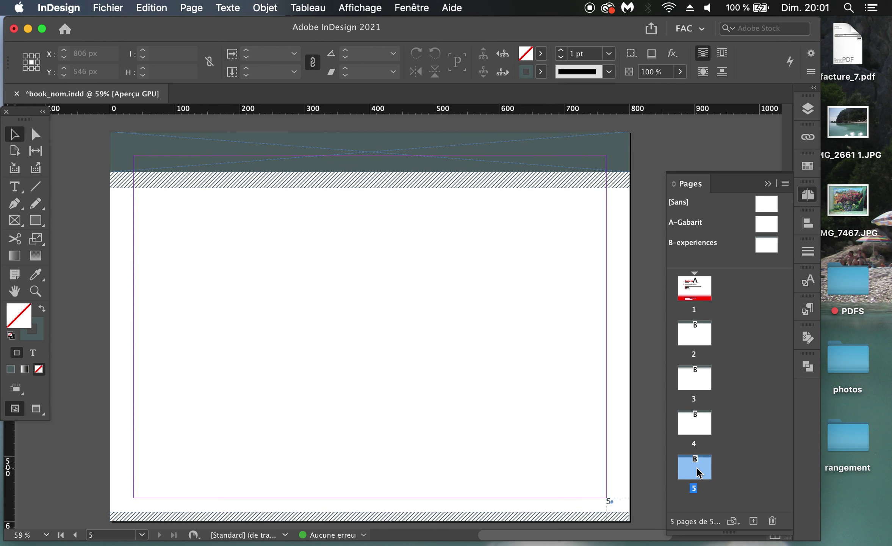
pyautogui.scroll(10, 561, 422)
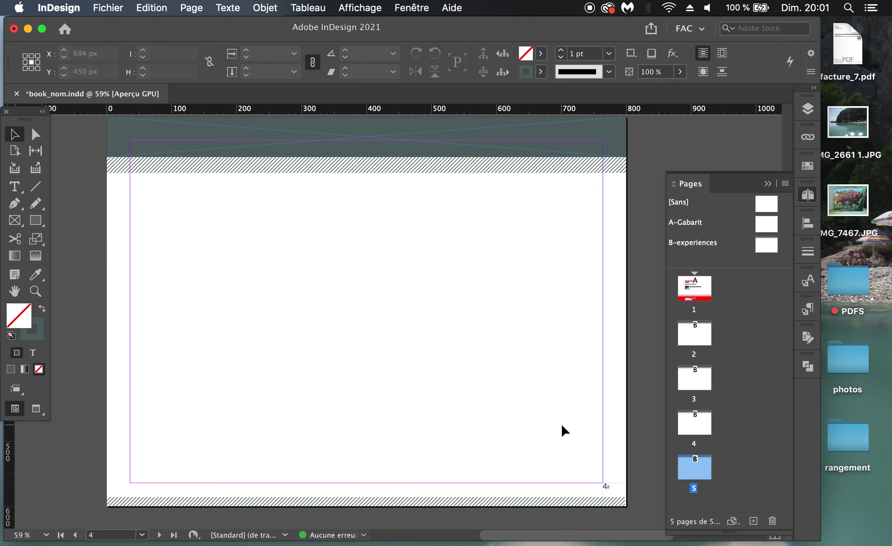
# - Switch to the preview display and examine the automatic page number of page 4 up close
pyautogui.press('w')
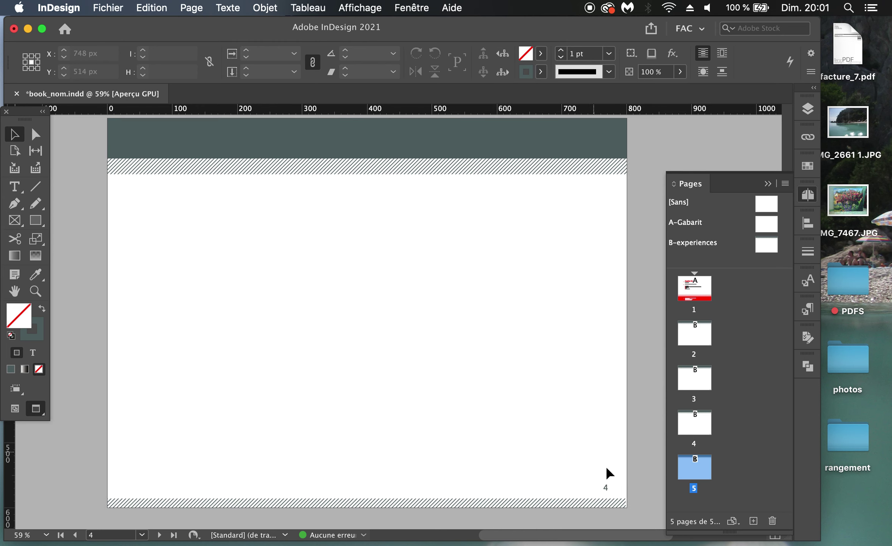
pyautogui.scroll(2, 615, 490)
pyautogui.scroll(4, 615, 490)
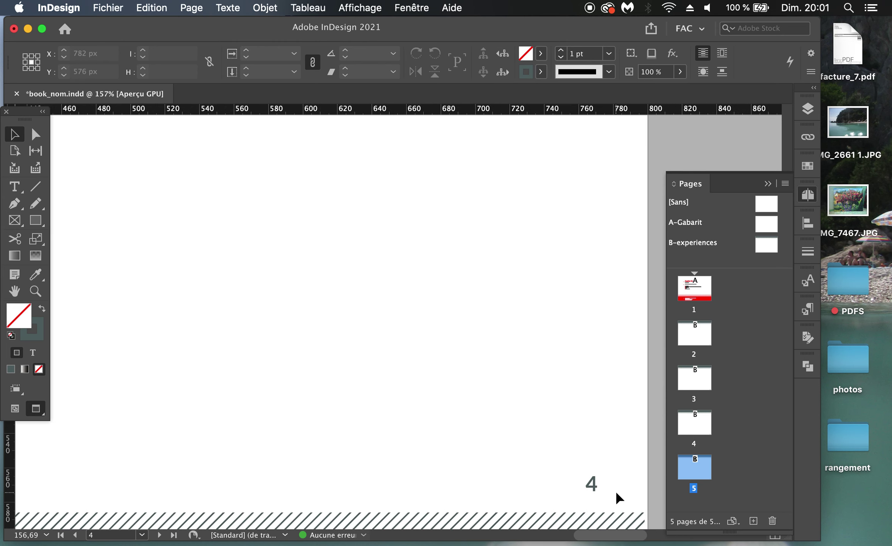
pyautogui.scroll(-3, 616, 491)
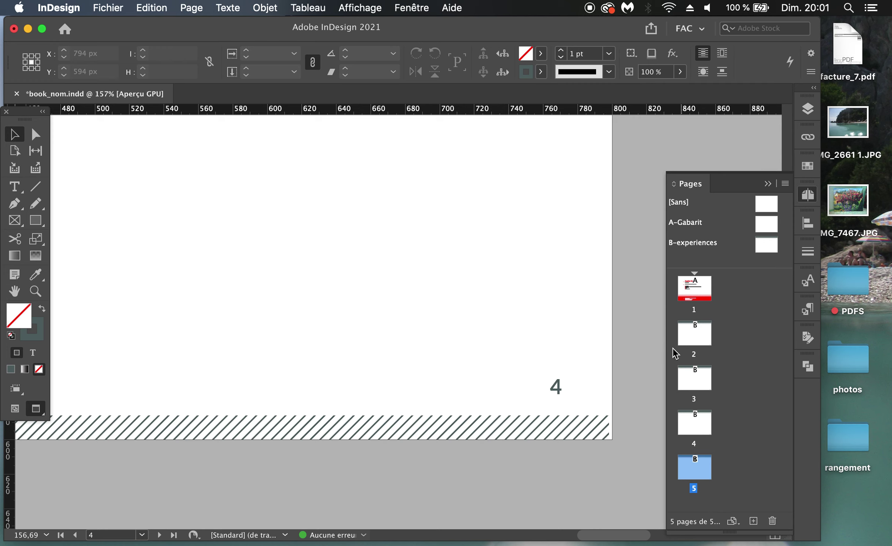
# - Open the B-experiences master and examine its header, hatched bands and page number marker up close and as a whole
pyautogui.doubleClick(762, 250)
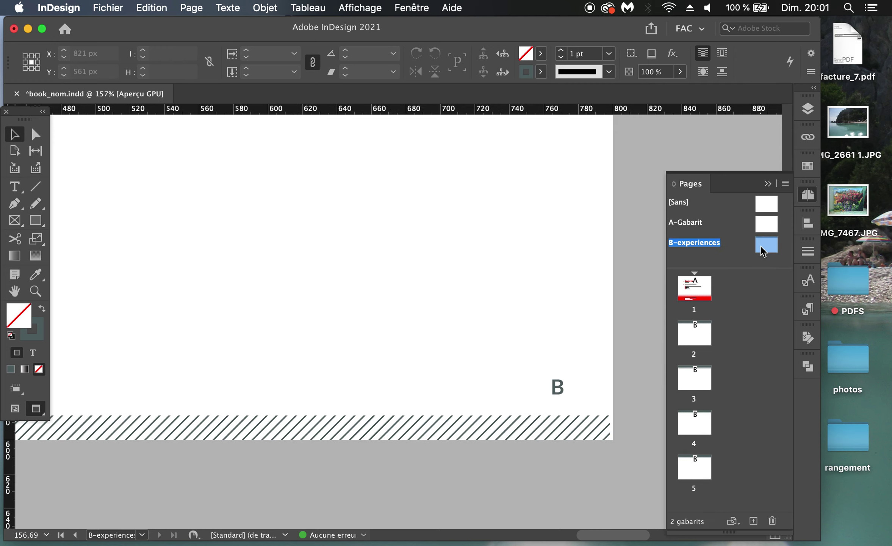
pyautogui.click(594, 434)
pyautogui.click(519, 434)
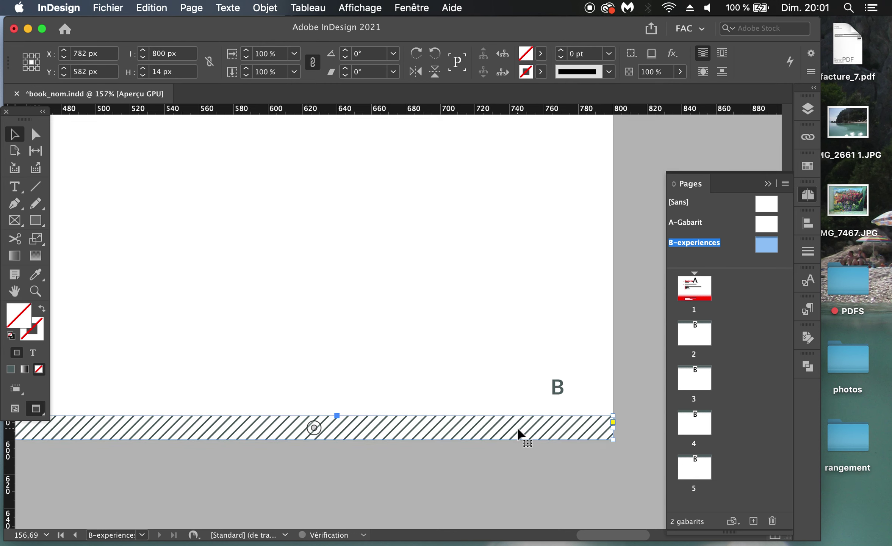
pyautogui.hscroll(-10, 519, 434)
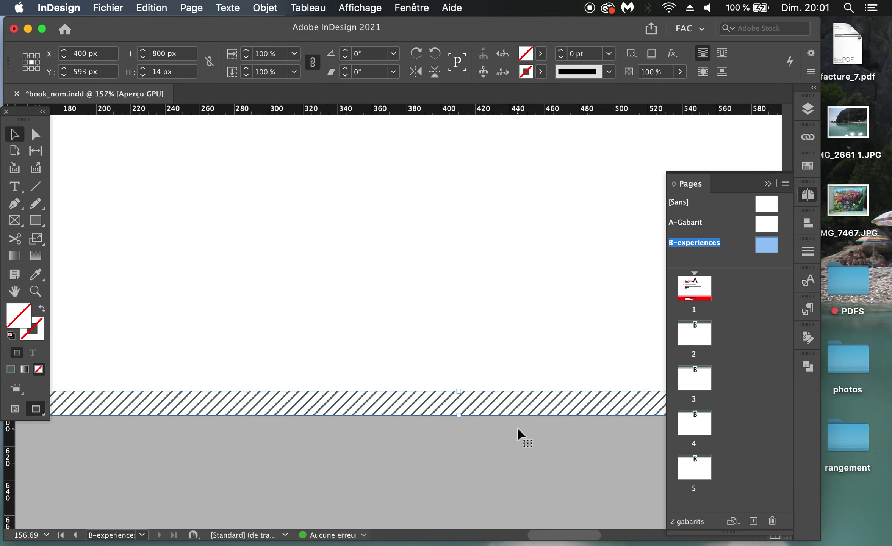
pyautogui.hscroll(-6, 520, 434)
pyautogui.hscroll(-5, 517, 428)
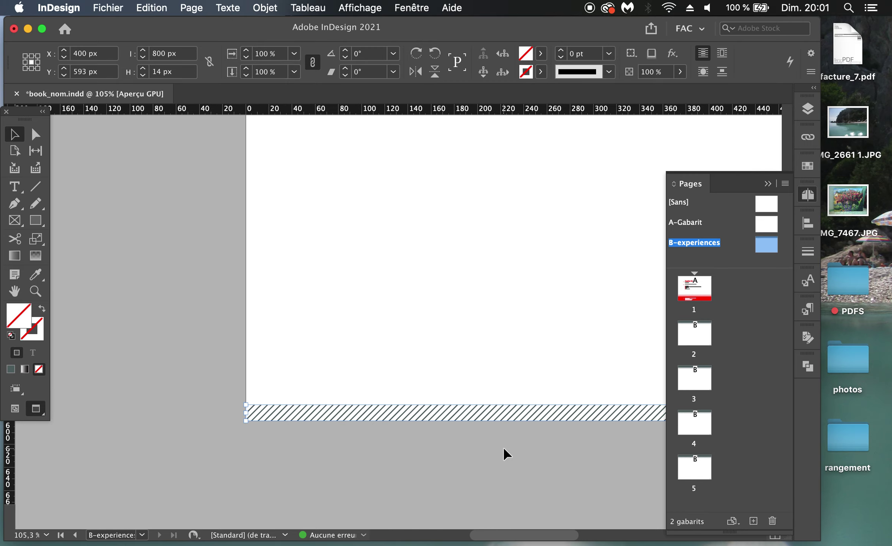
pyautogui.scroll(-5, 512, 436)
pyautogui.scroll(-8, 505, 447)
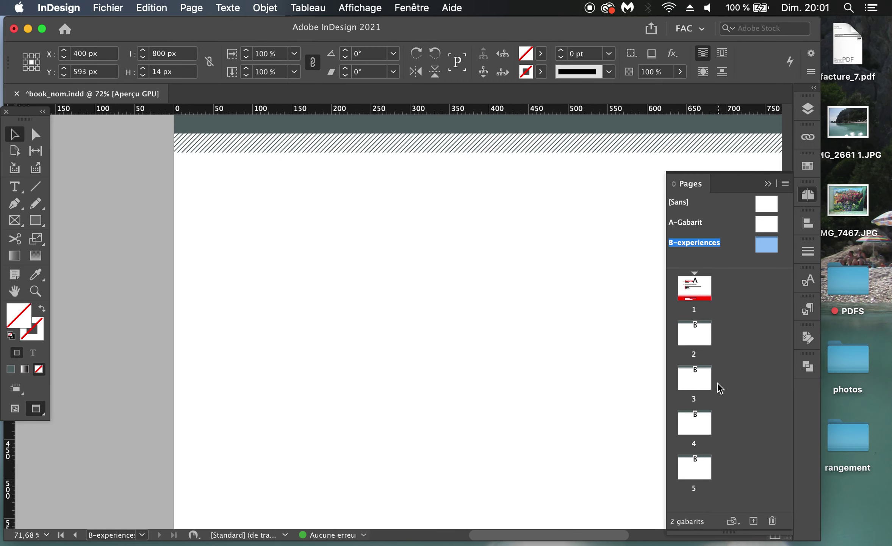
pyautogui.scroll(-5, 542, 377)
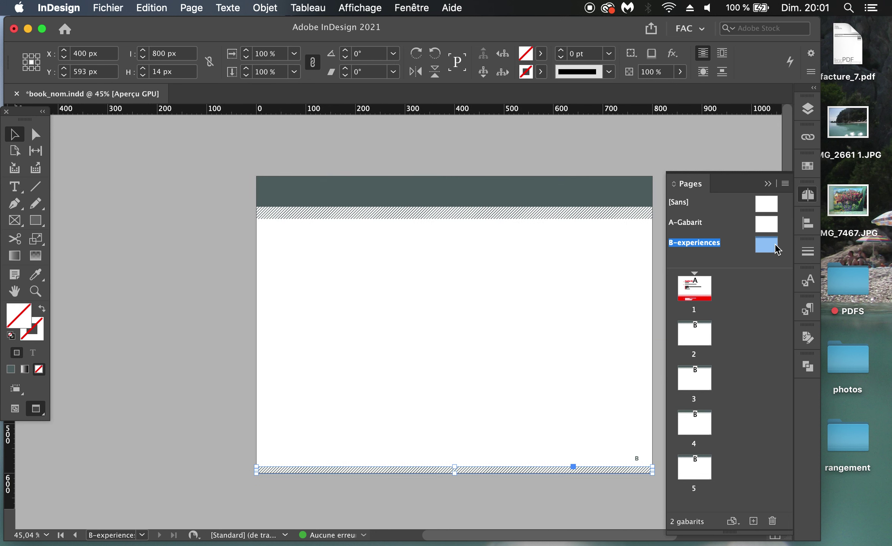
pyautogui.hscroll(4, 603, 231)
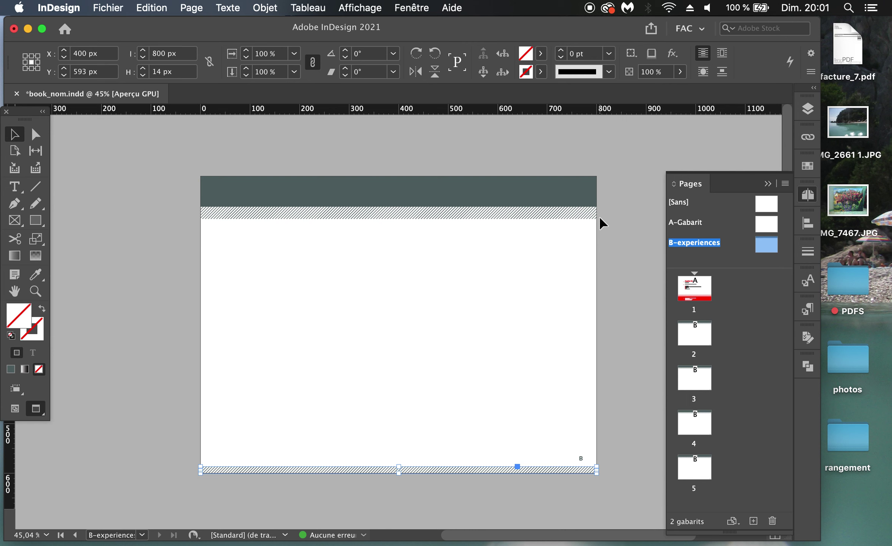
pyautogui.scroll(6, 601, 224)
pyautogui.scroll(-6, 598, 223)
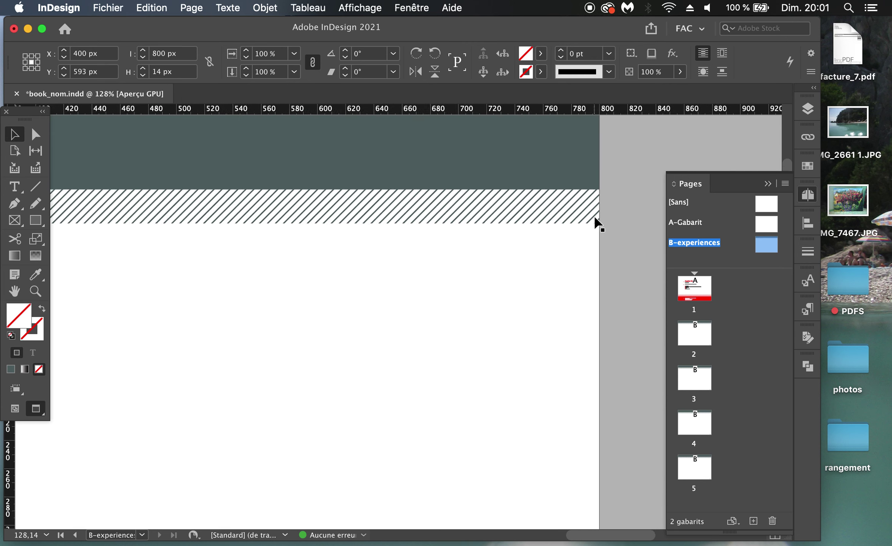
pyautogui.click(579, 320)
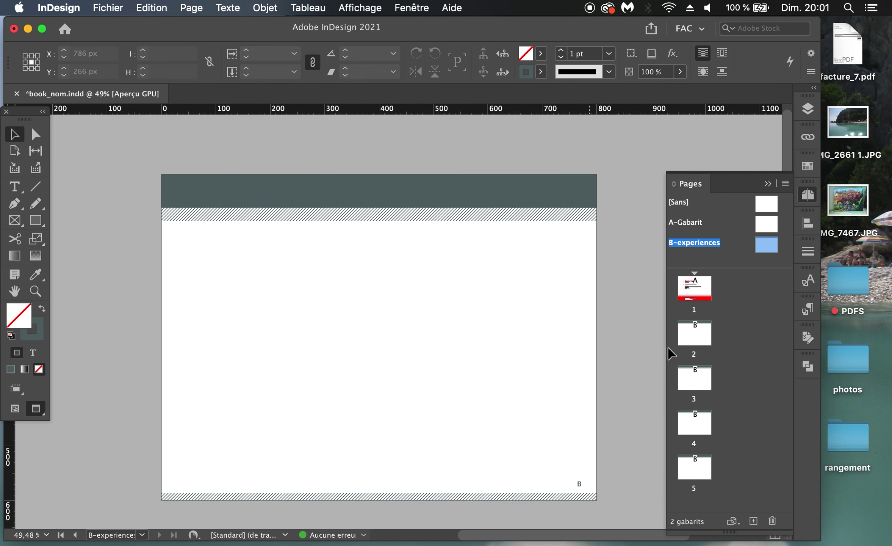
# - Open page 3 and look through pages 3 to 5 to check the master elements and page numbers
pyautogui.doubleClick(697, 378)
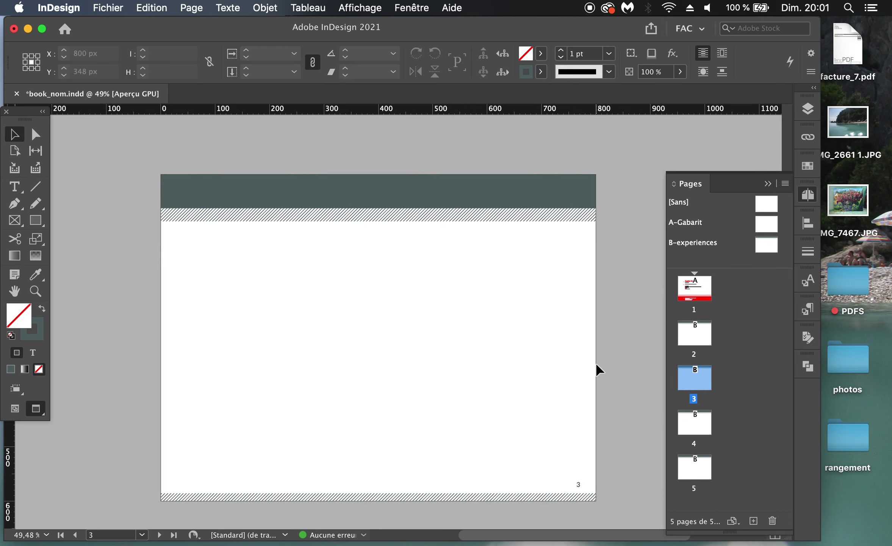
pyautogui.scroll(-3, 595, 362)
pyautogui.scroll(-10, 596, 369)
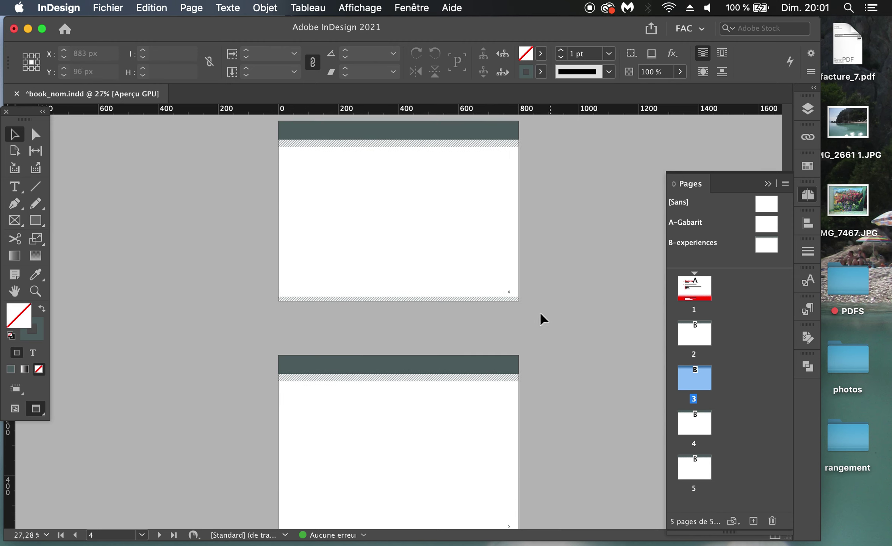
pyautogui.scroll(-2, 501, 375)
pyautogui.scroll(3, 501, 375)
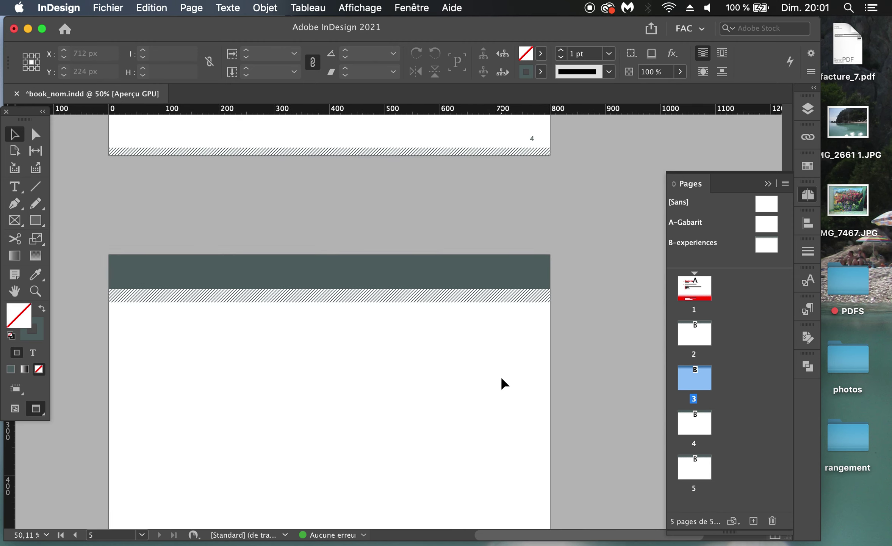
pyautogui.scroll(-3, 500, 375)
# - Insert a new page based on the B-experiences master after page 3 and check the page numbering through page 6
pyautogui.moveTo(778, 251); pyautogui.dragTo(720, 387)
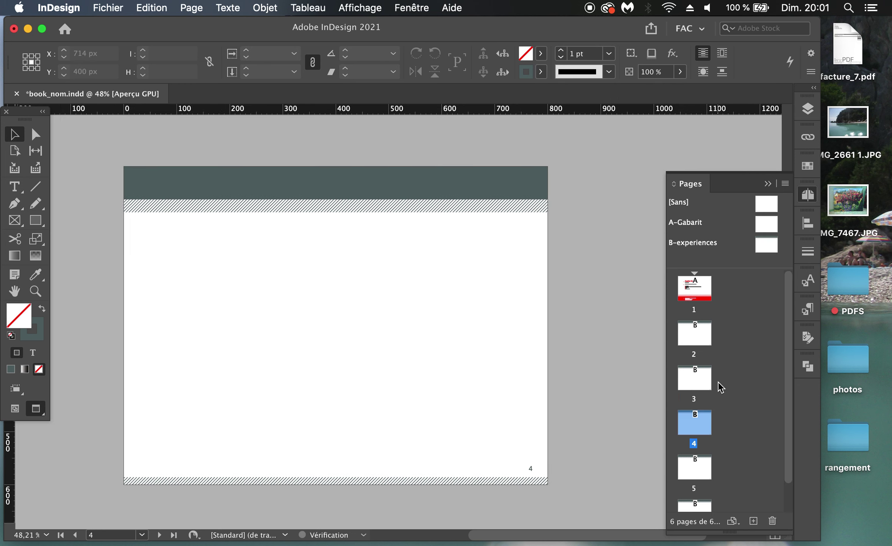
pyautogui.scroll(-4, 538, 416)
pyautogui.scroll(-1, 718, 434)
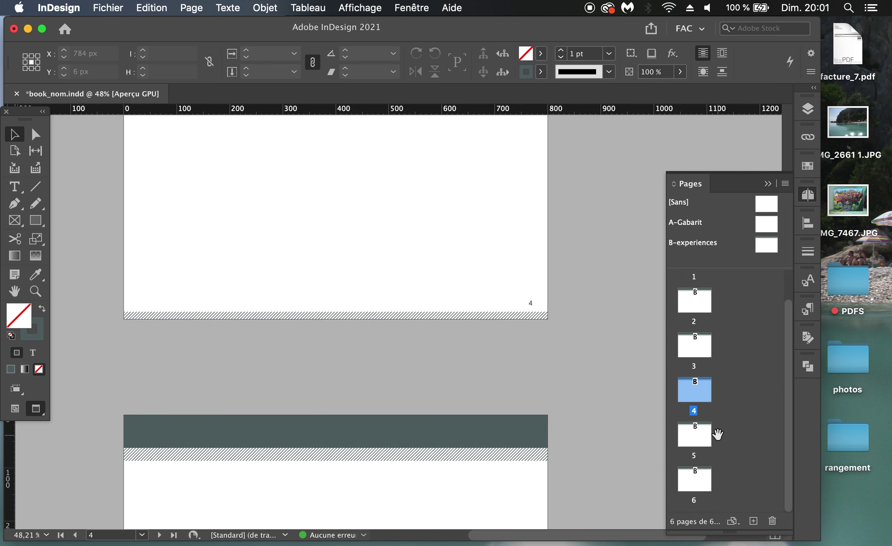
pyautogui.scroll(-15, 590, 424)
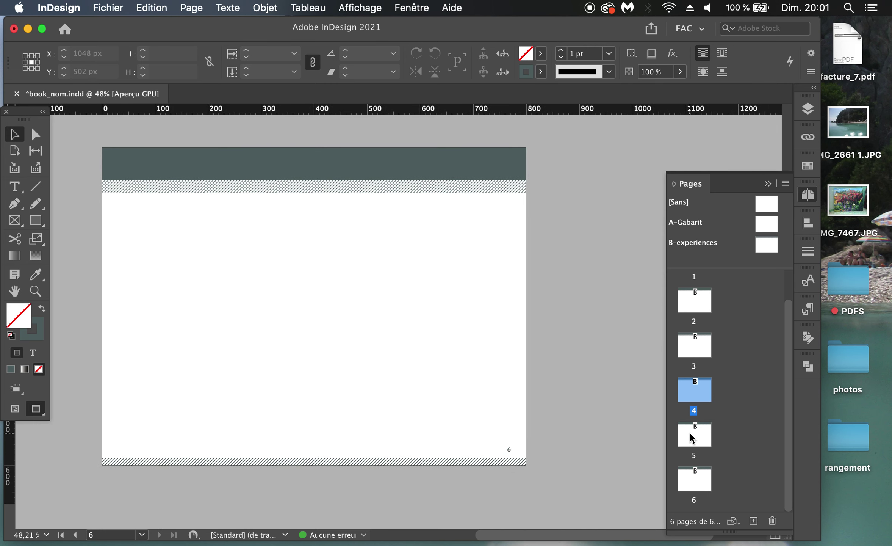
# - Move page 4 between pages 2 and 3, and select the B-experiences master
pyautogui.moveTo(696, 398); pyautogui.dragTo(721, 309)
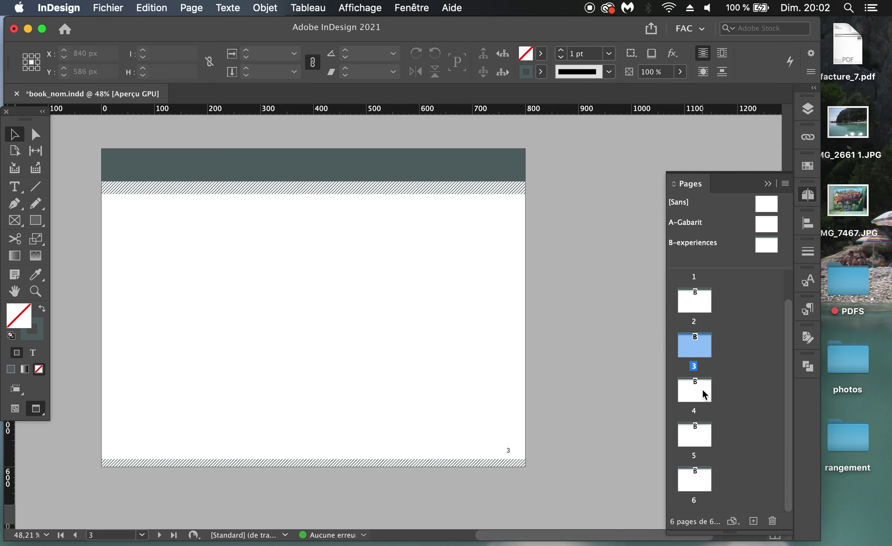
pyautogui.click(770, 246)
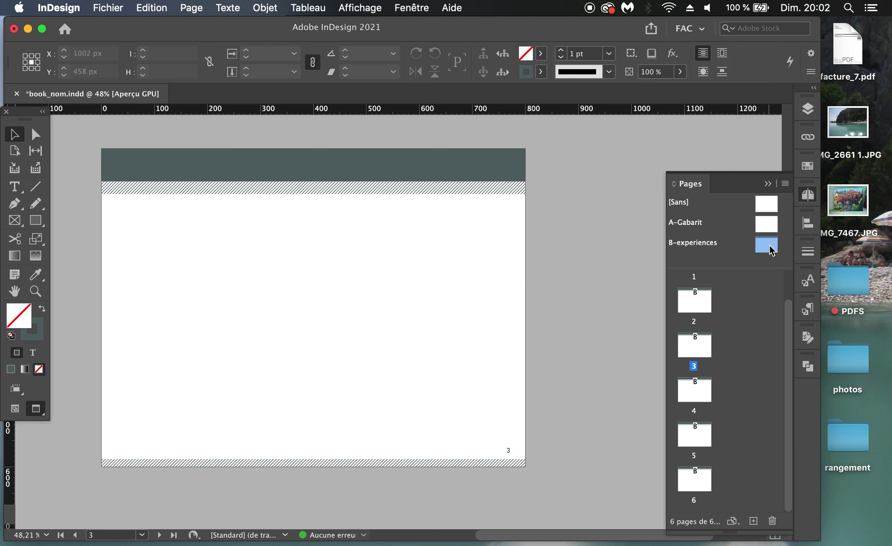